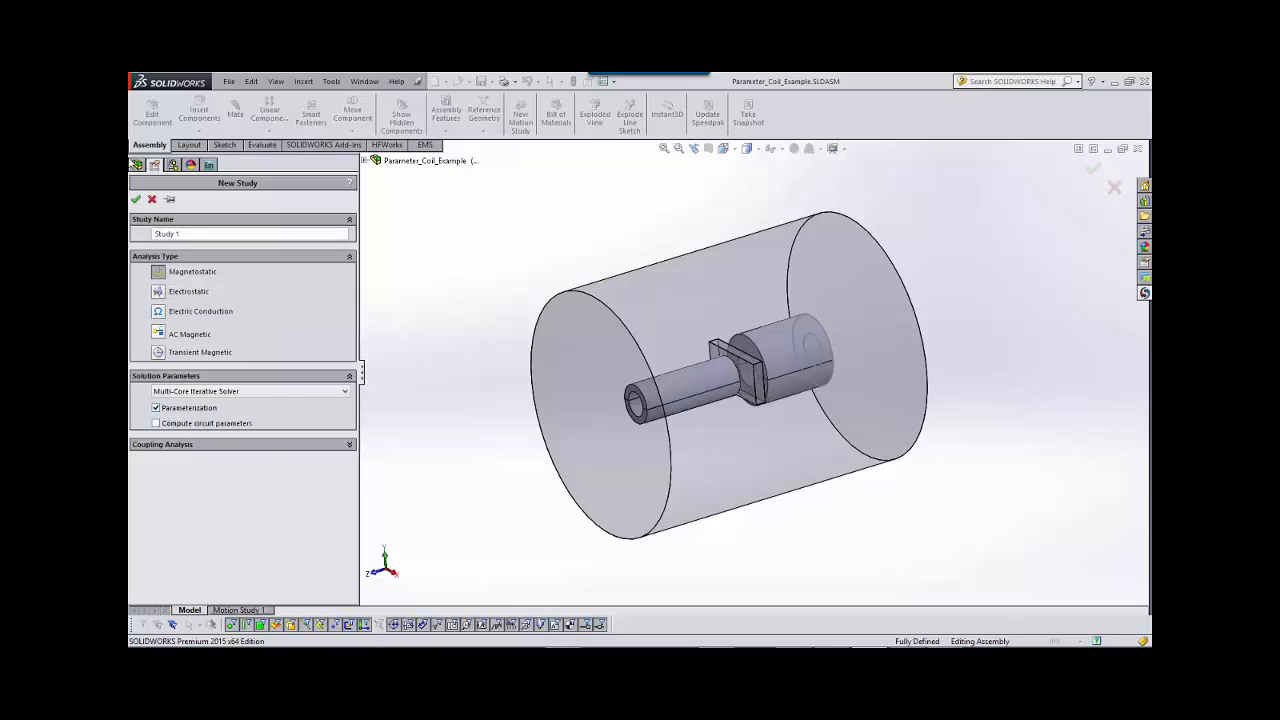
Create the magnetostatic Study 1 with parameterization enabled and expand its list of component materials.
click(135, 200)
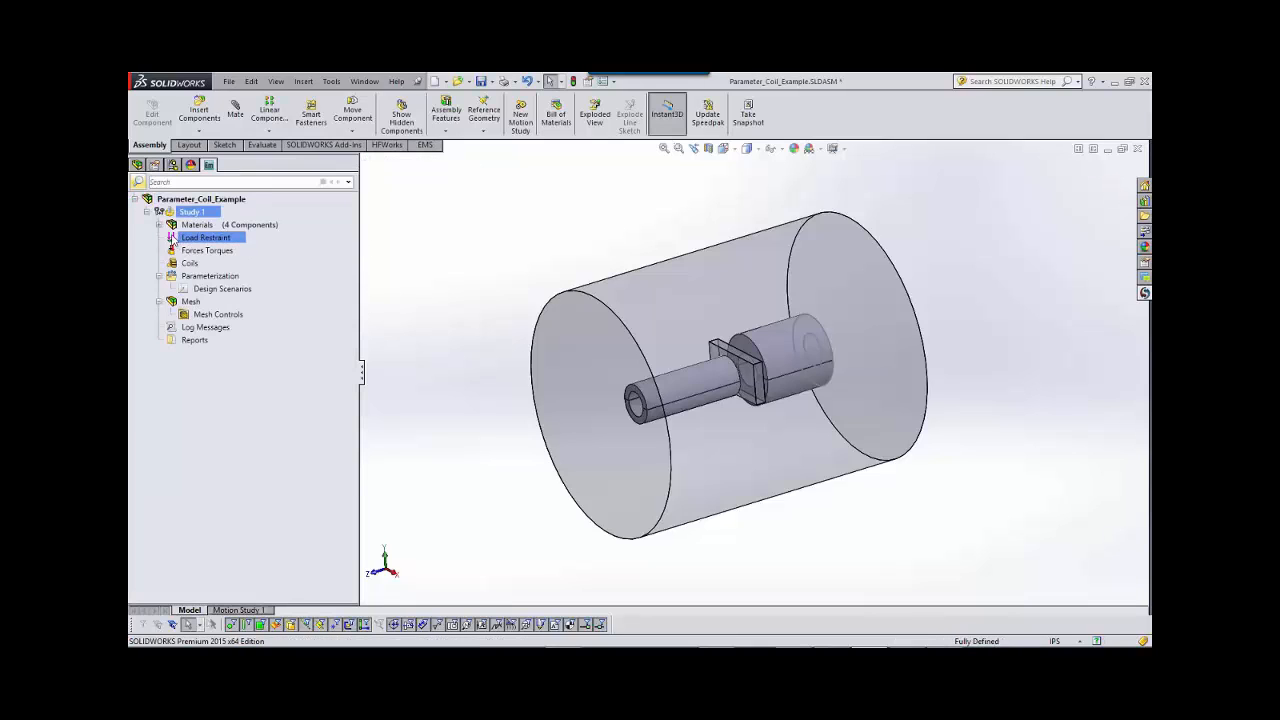
click(158, 224)
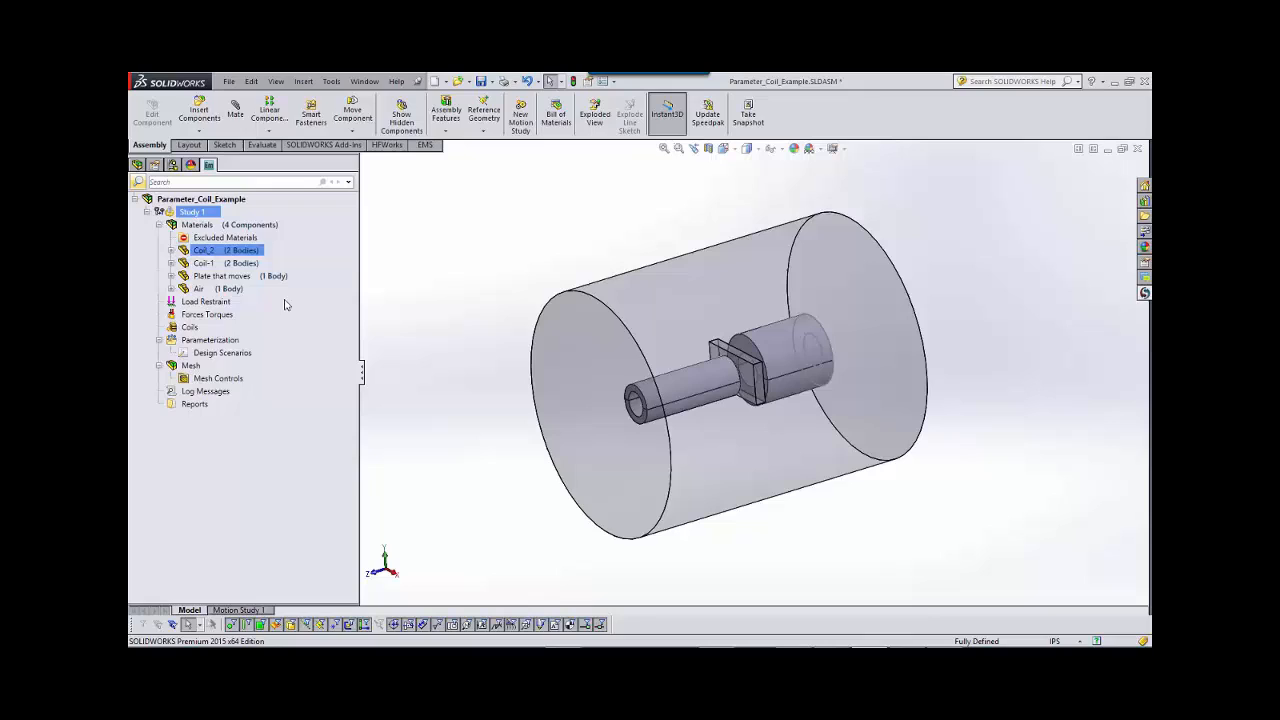
Apply the conductor material Aluminium to both coil components, Coil_2 and Coil-1.
click(230, 250)
ctrl+click(244, 263)
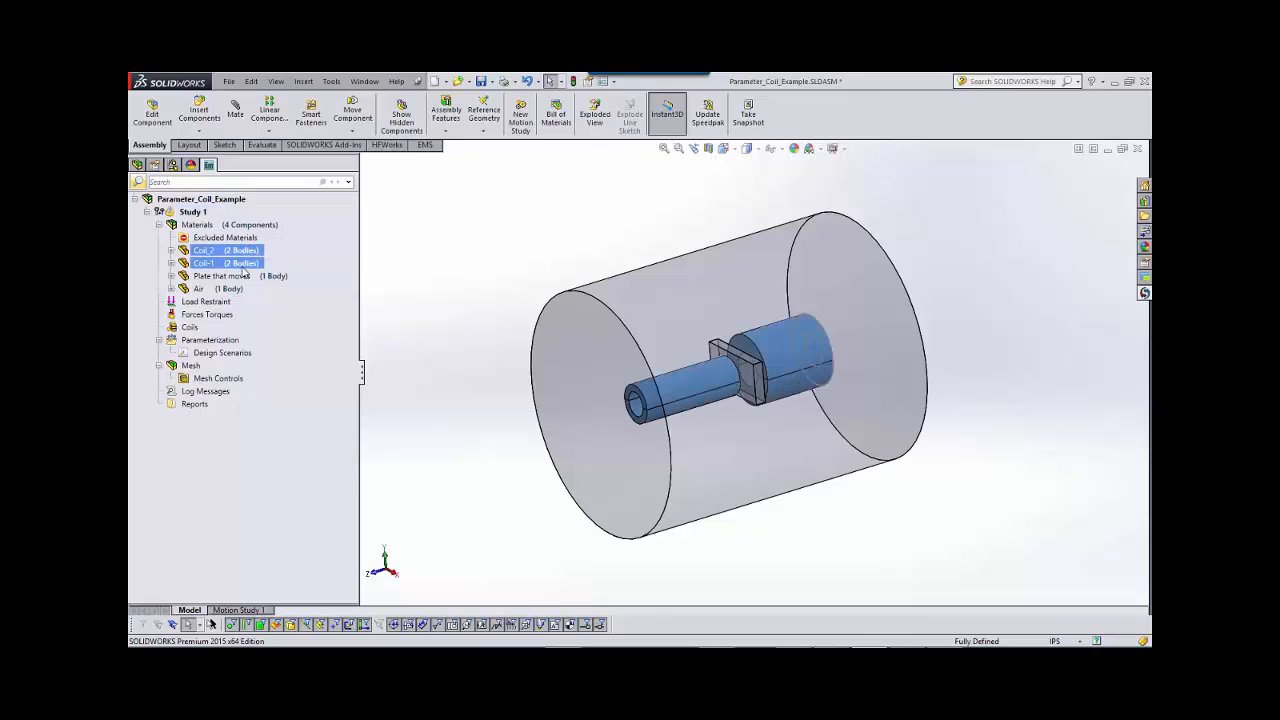
right_click(244, 265)
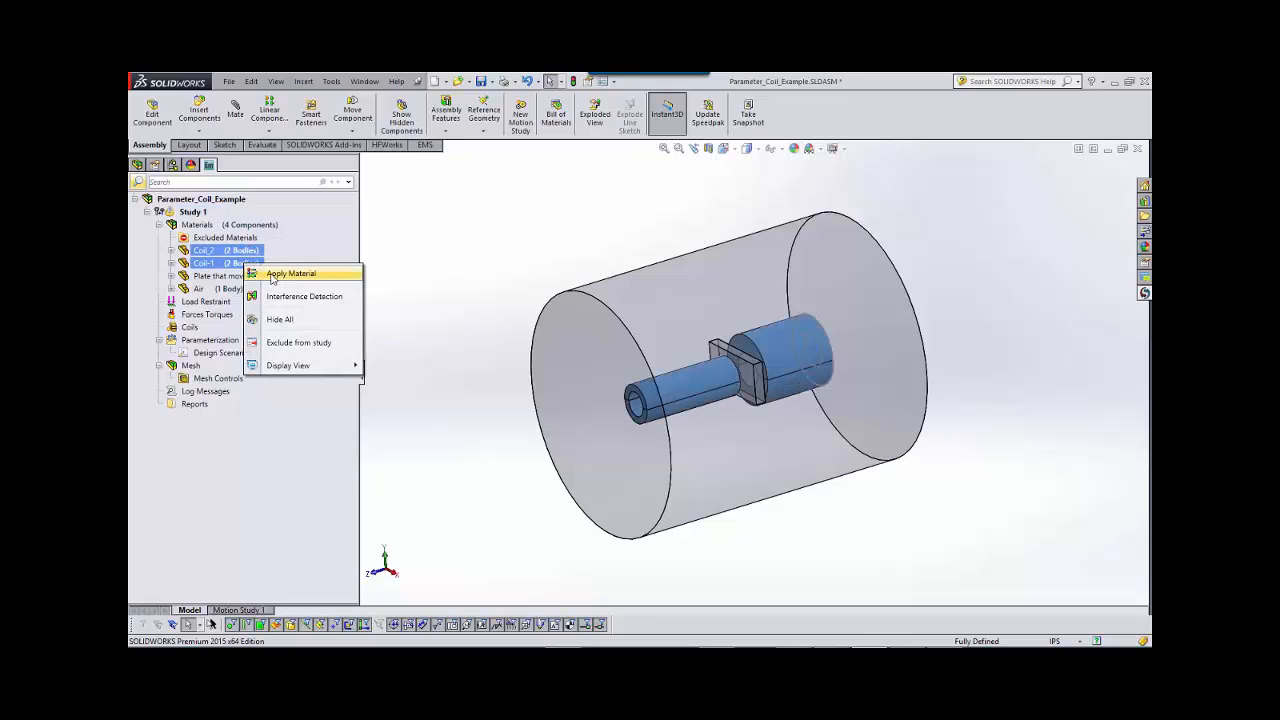
click(290, 274)
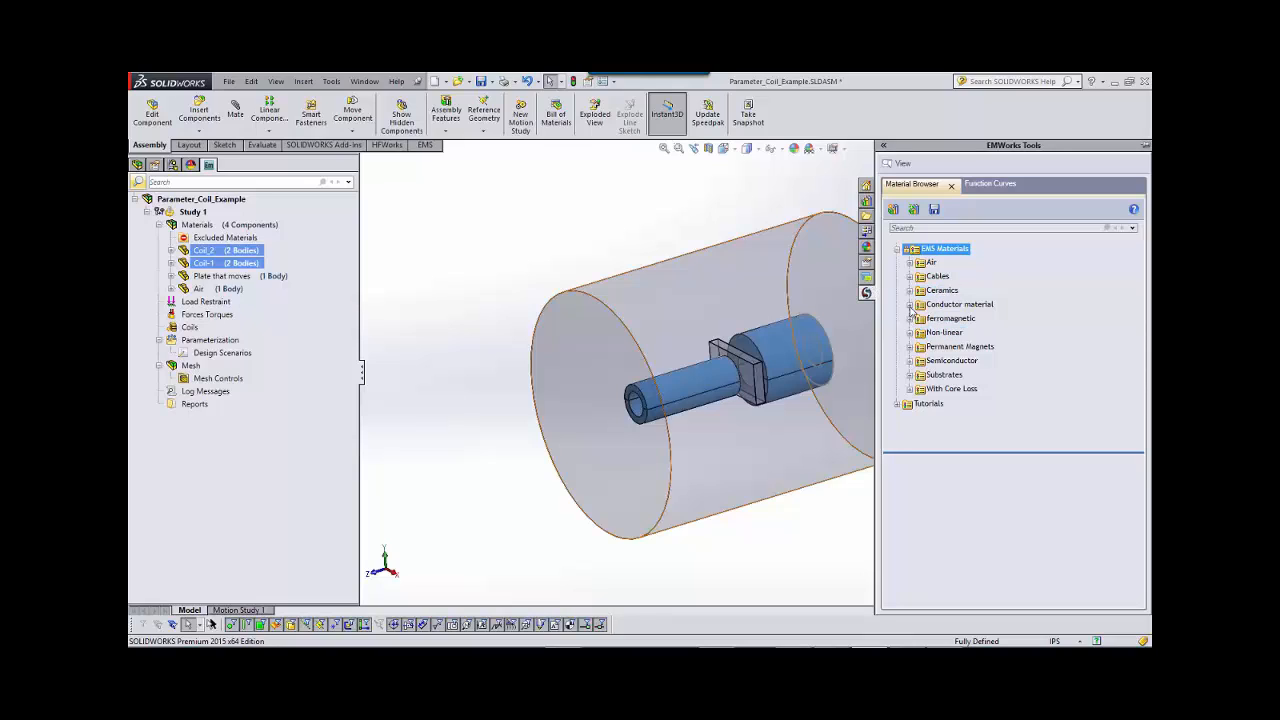
click(909, 304)
click(952, 318)
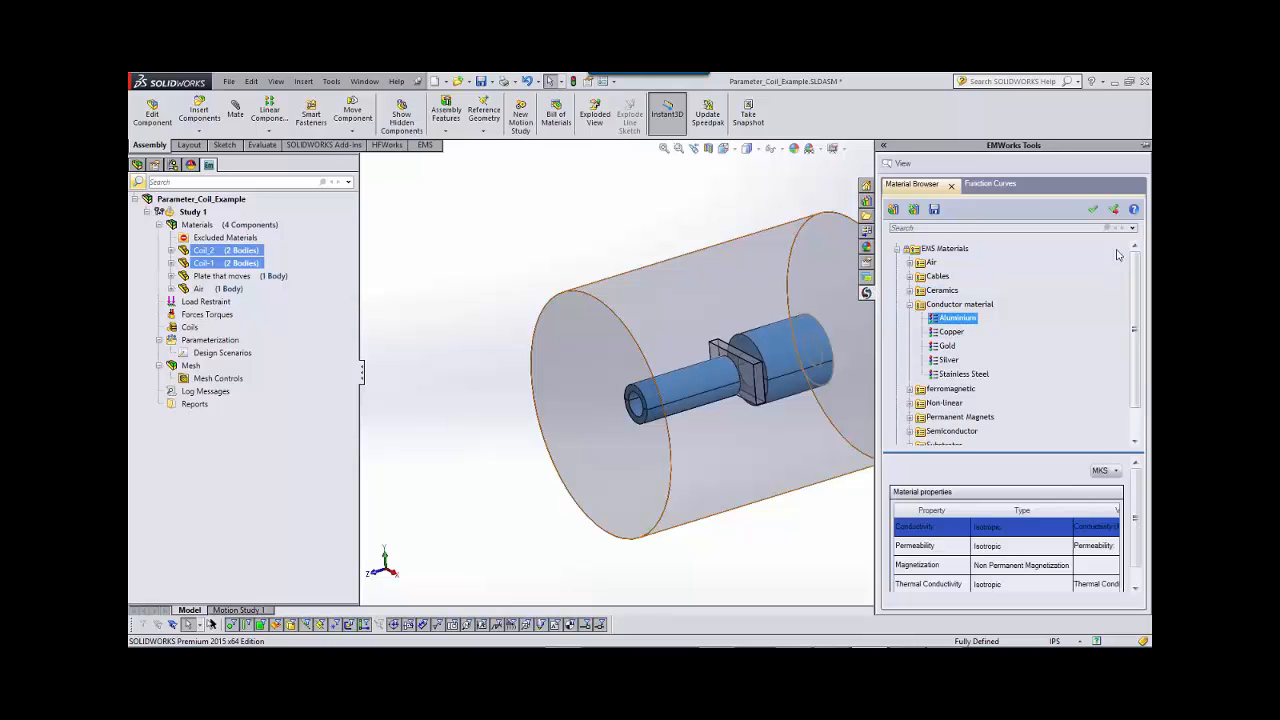
click(1093, 210)
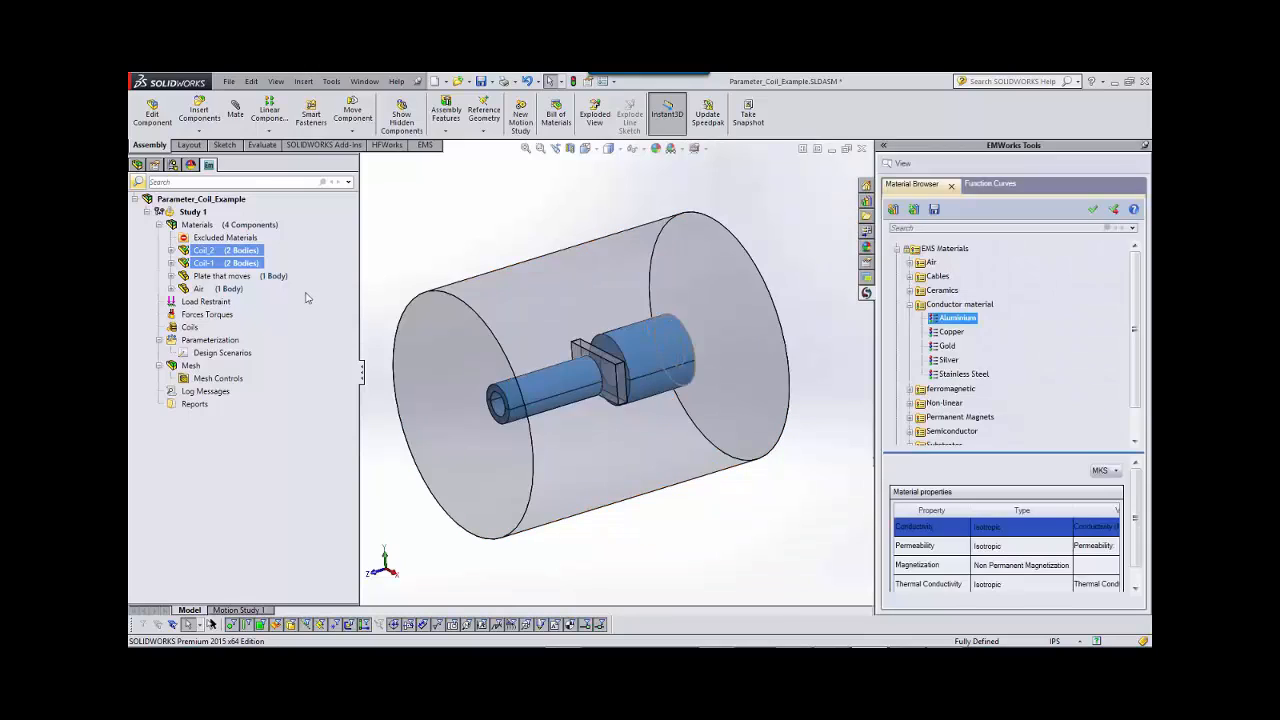
Apply the Air material to the Air component.
click(231, 289)
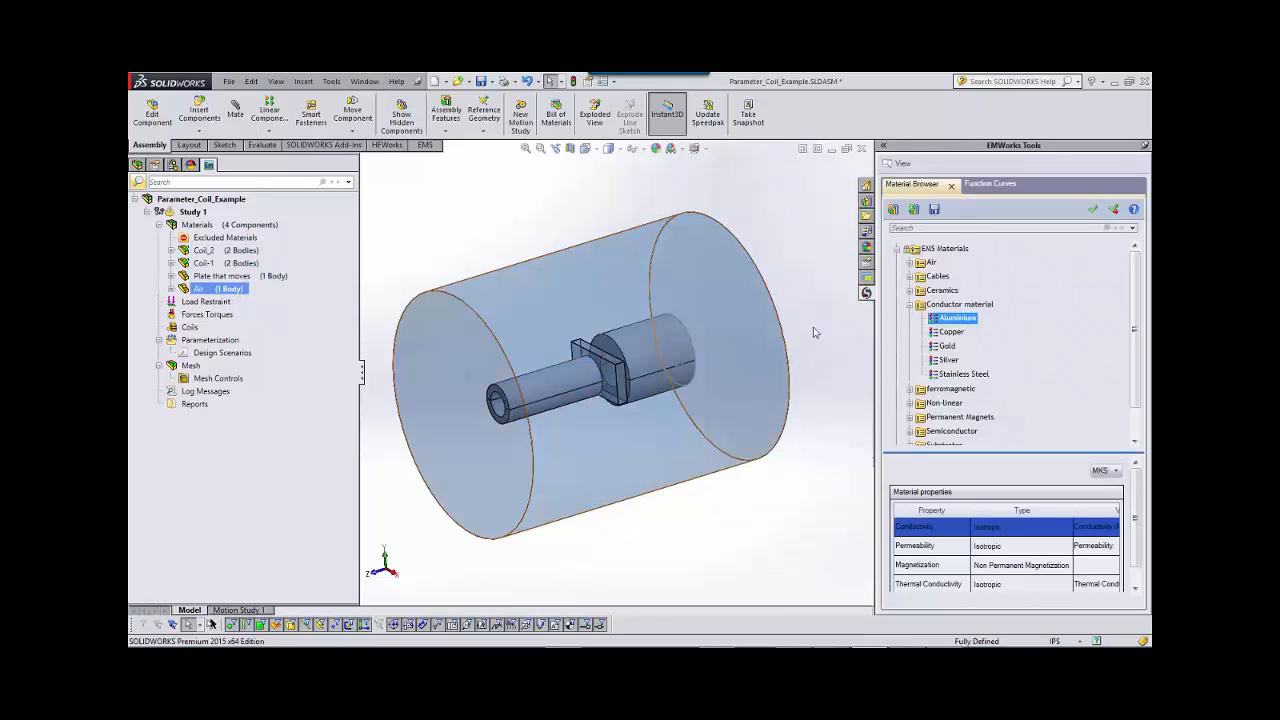
double_click(921, 263)
click(943, 276)
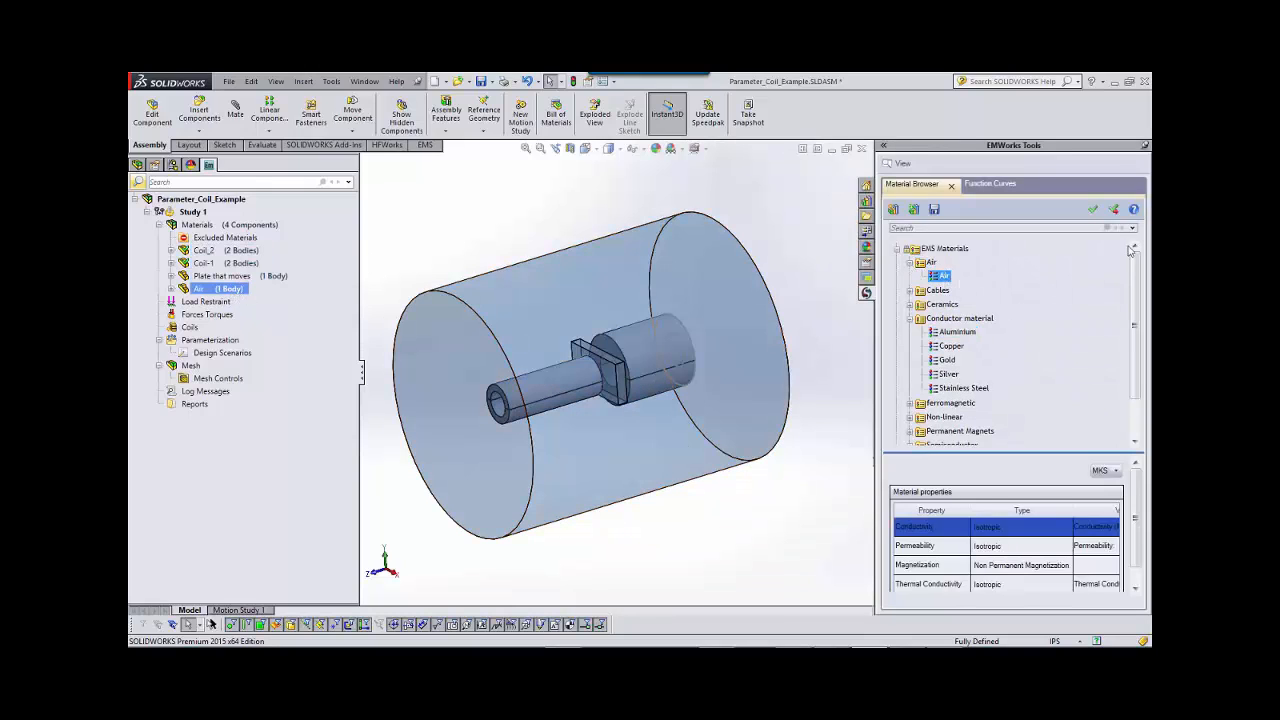
click(1094, 213)
Apply the non-linear material AISI 1010 Steel to the Plate that moves component and close the material browser.
click(250, 276)
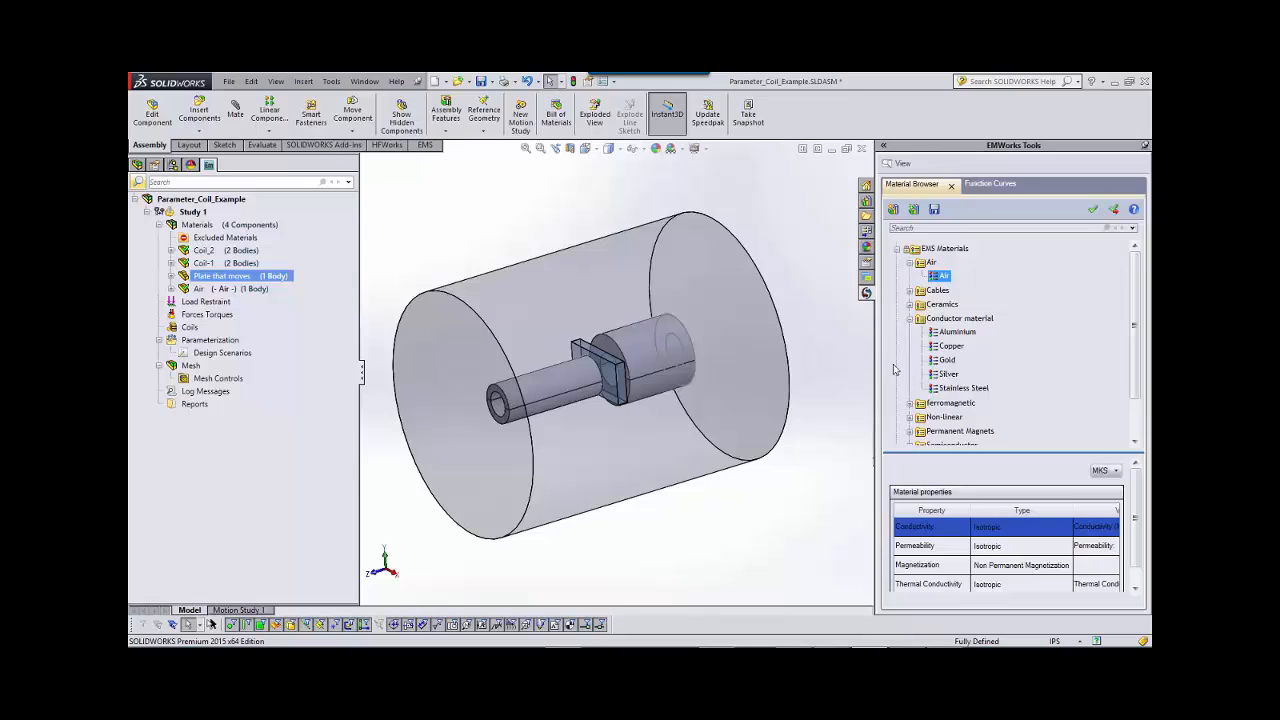
scroll(1038, 365, down, 2)
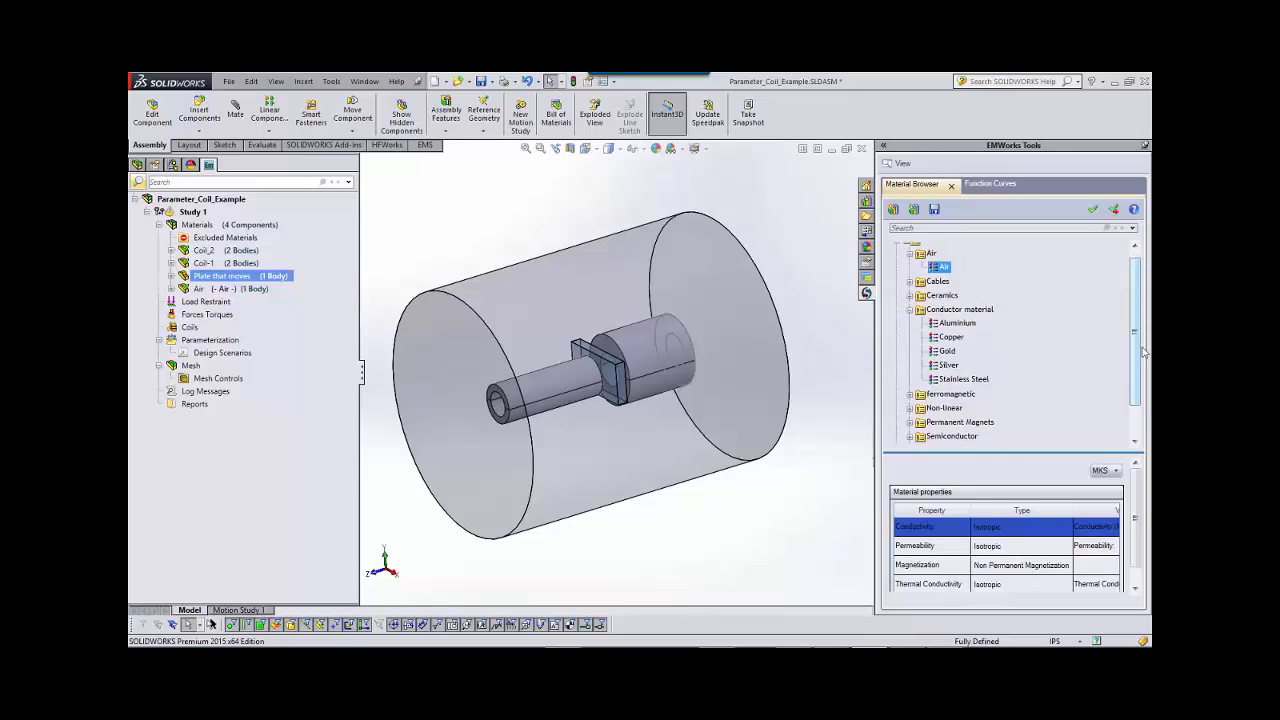
click(929, 394)
click(911, 367)
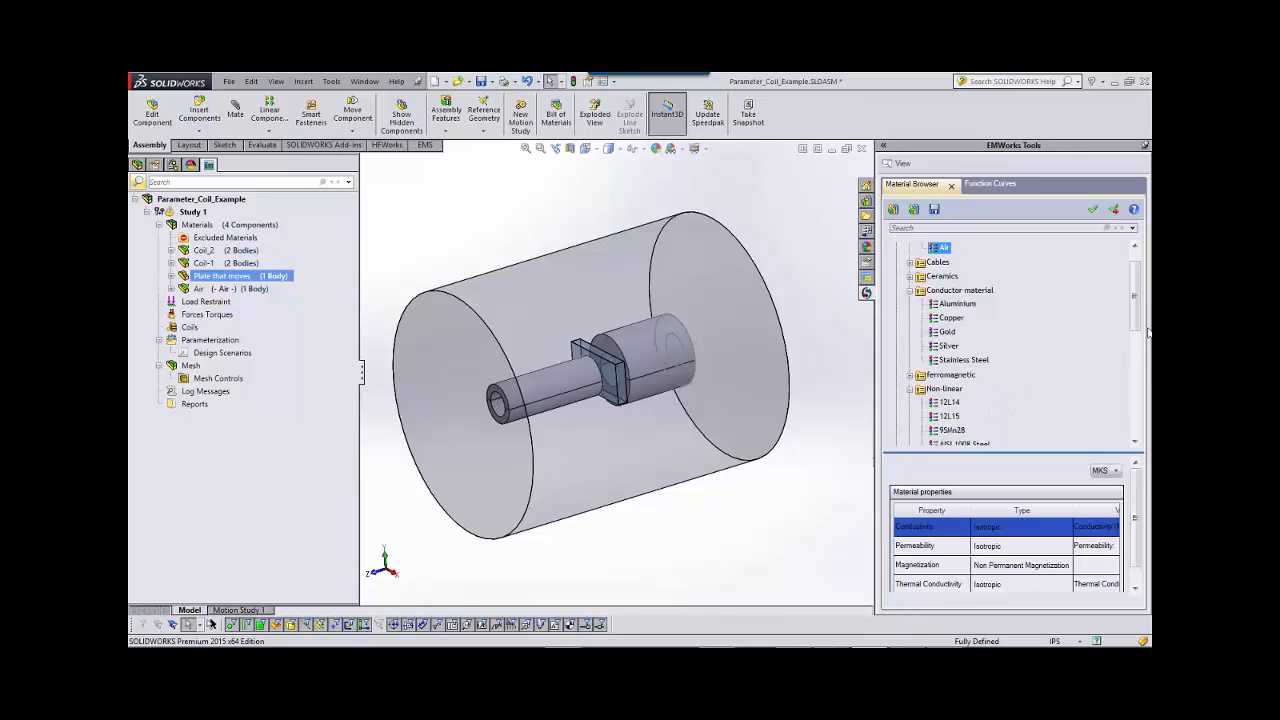
scroll(1138, 320, down, 4)
click(971, 358)
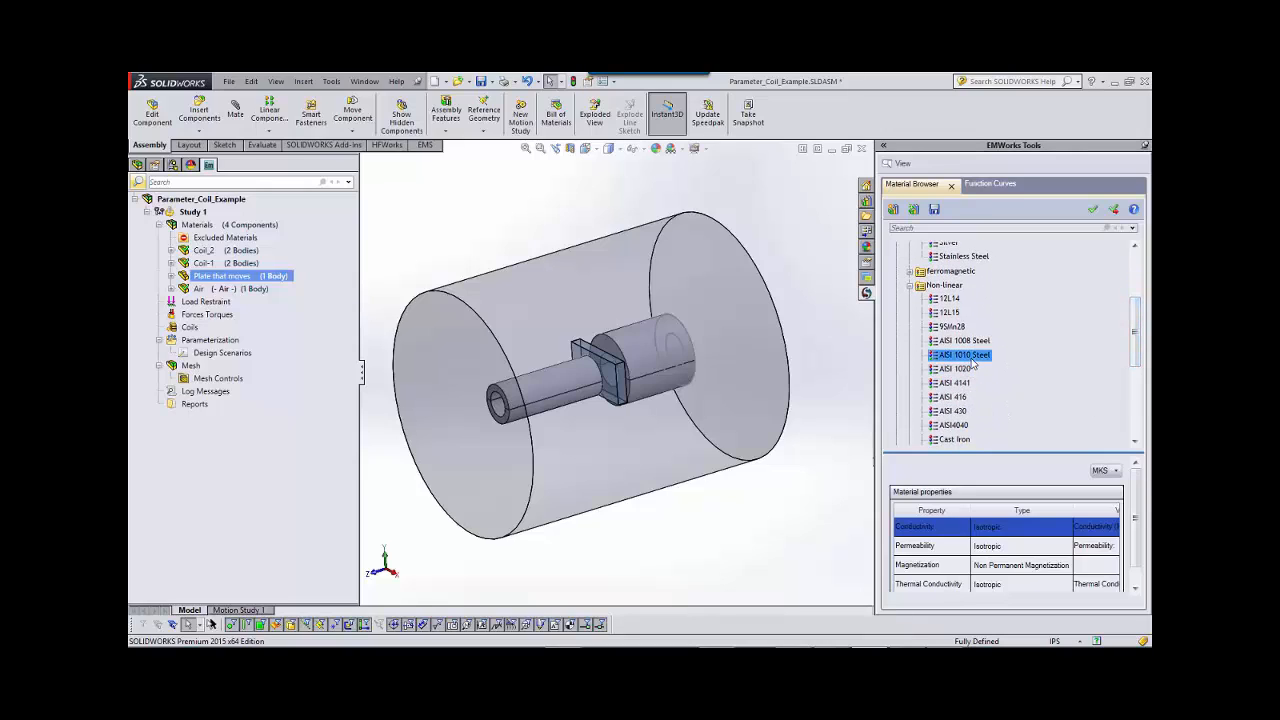
click(1113, 213)
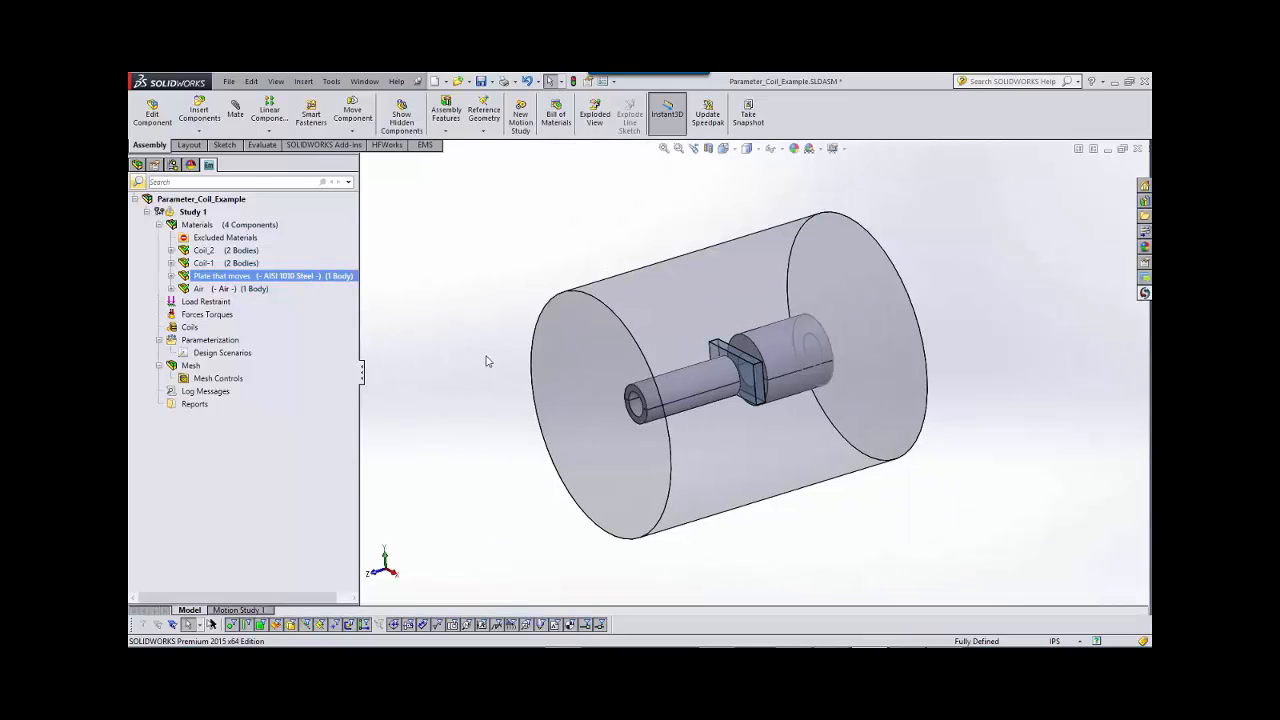
Hide the outer air cylinder so the coils and the plate are accessible.
right_click(702, 285)
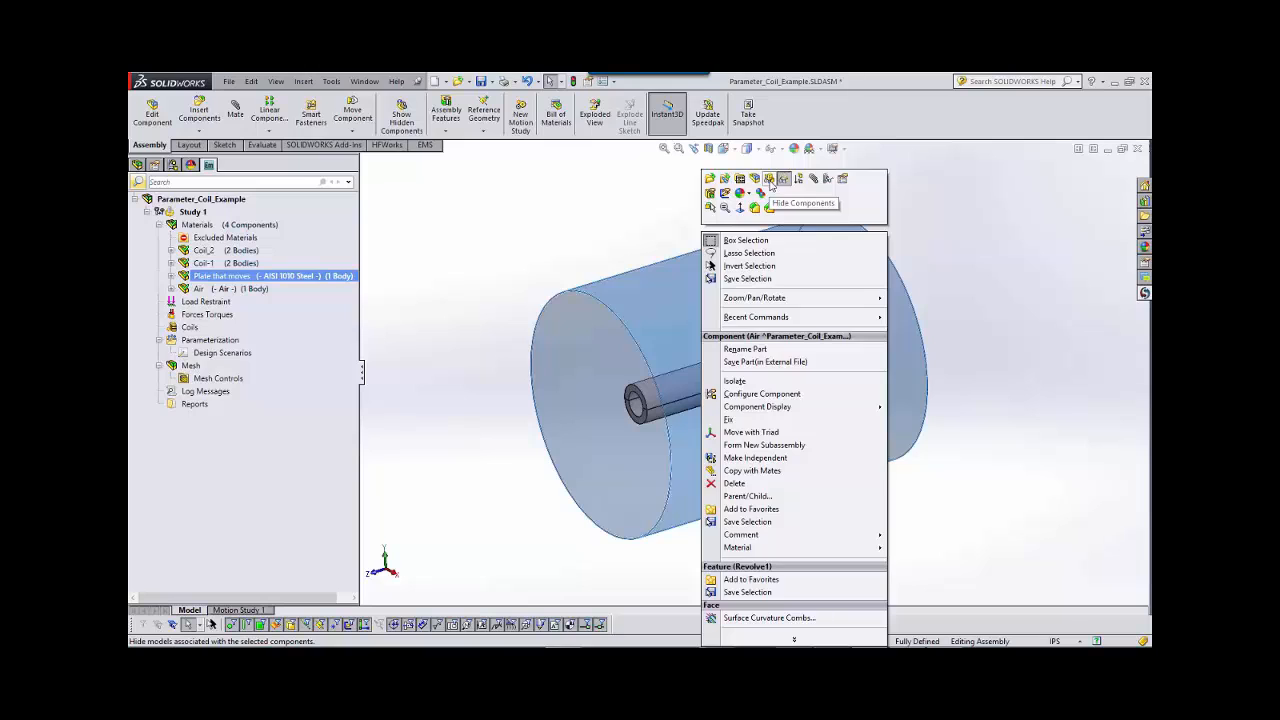
click(770, 183)
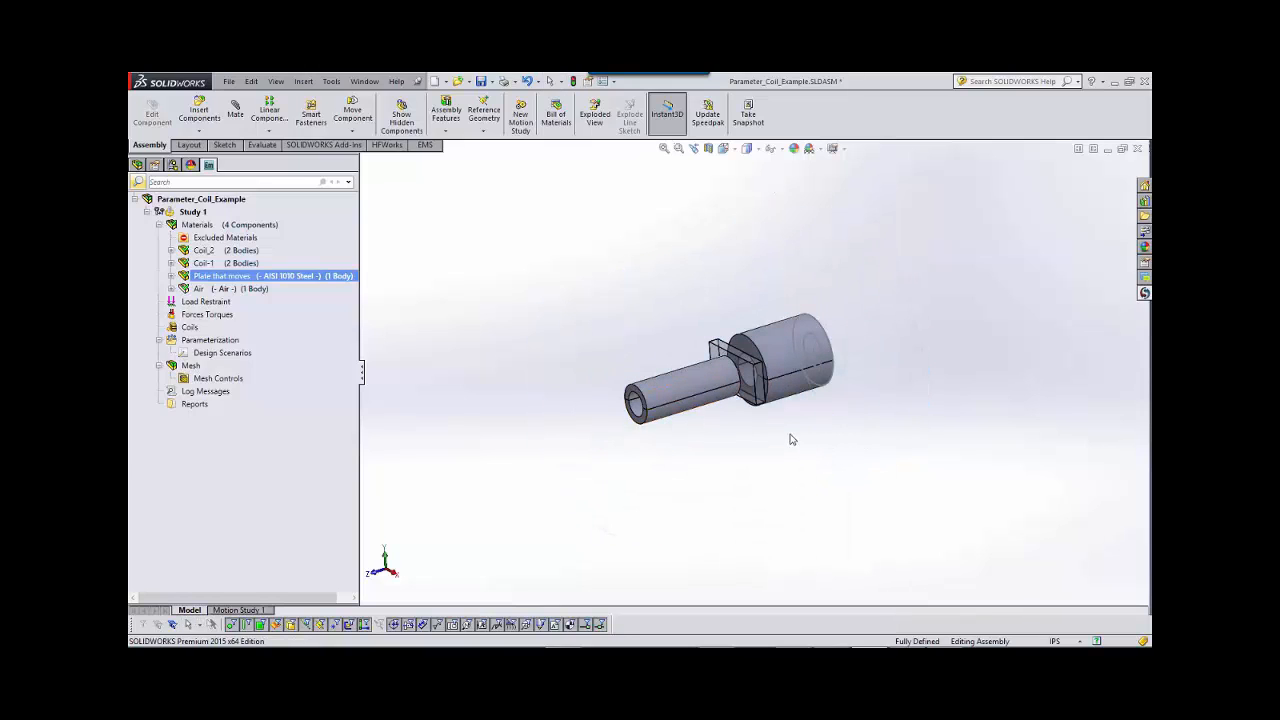
scroll(790, 411, down, 2)
scroll(694, 354, down, 2)
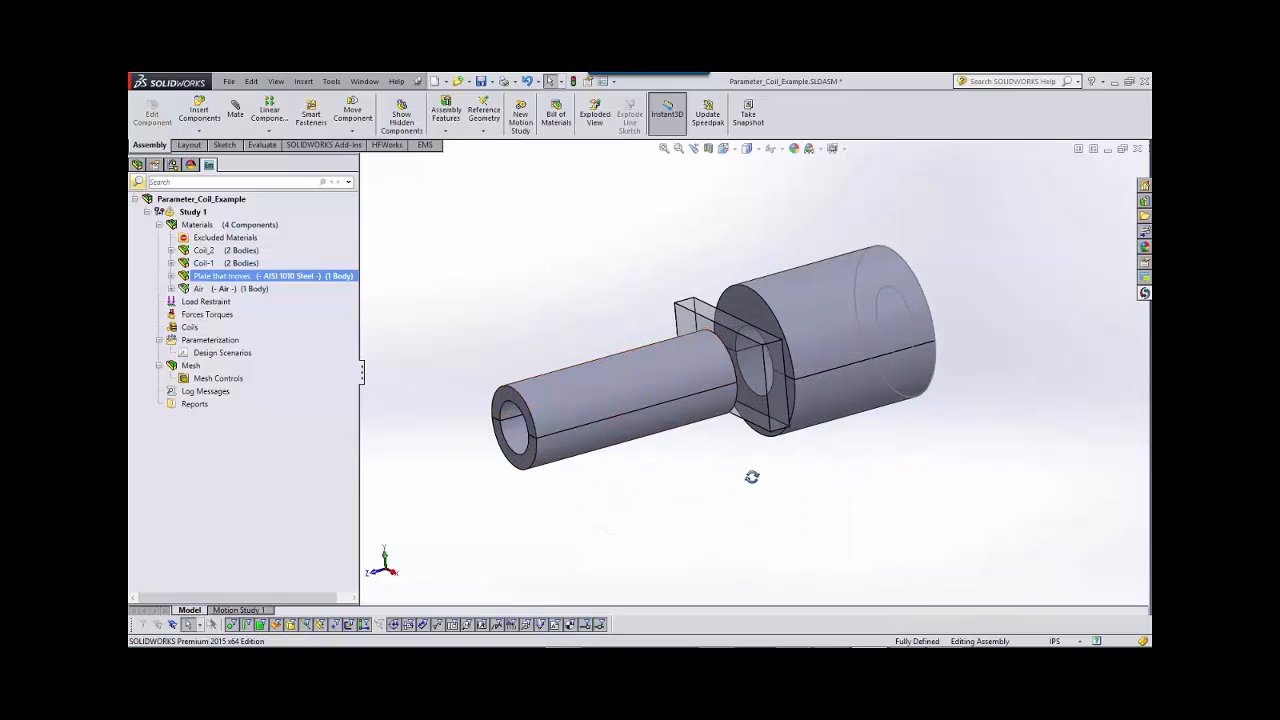
middle_drag(752, 477, 740, 491)
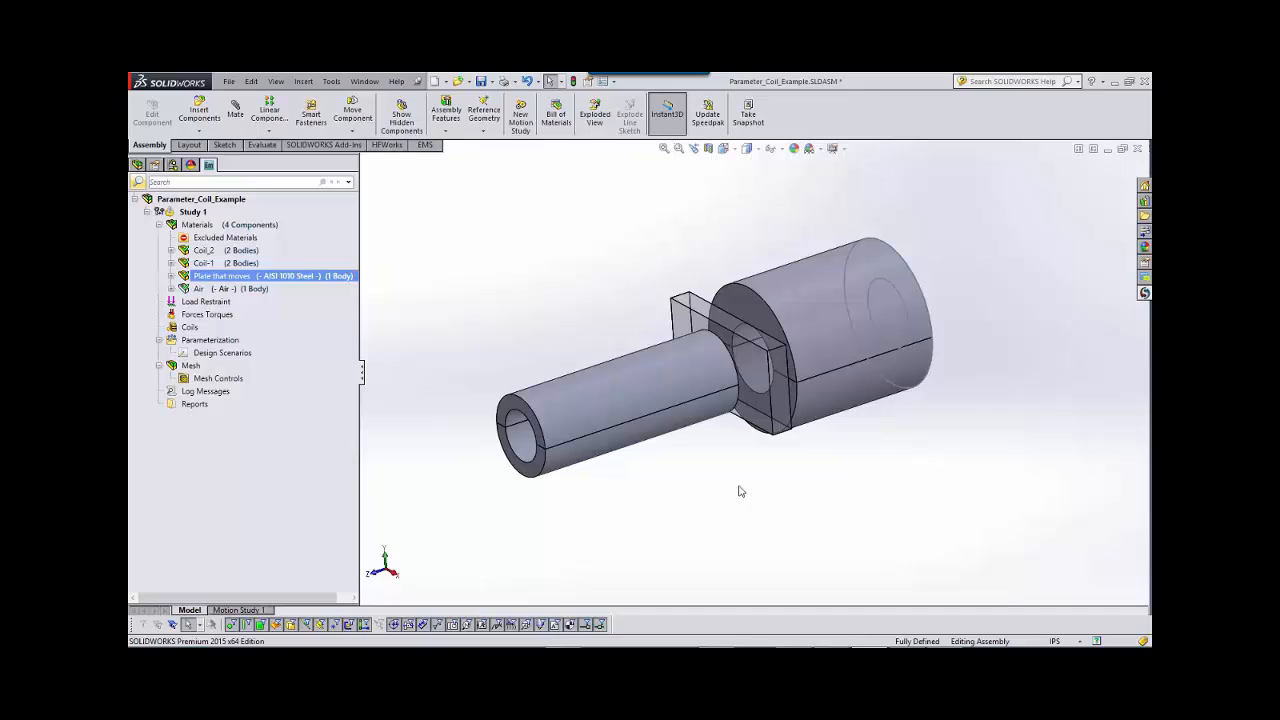
Start a current-driven wound coil and choose the smaller coil, Coil_2, as its body.
right_click(192, 329)
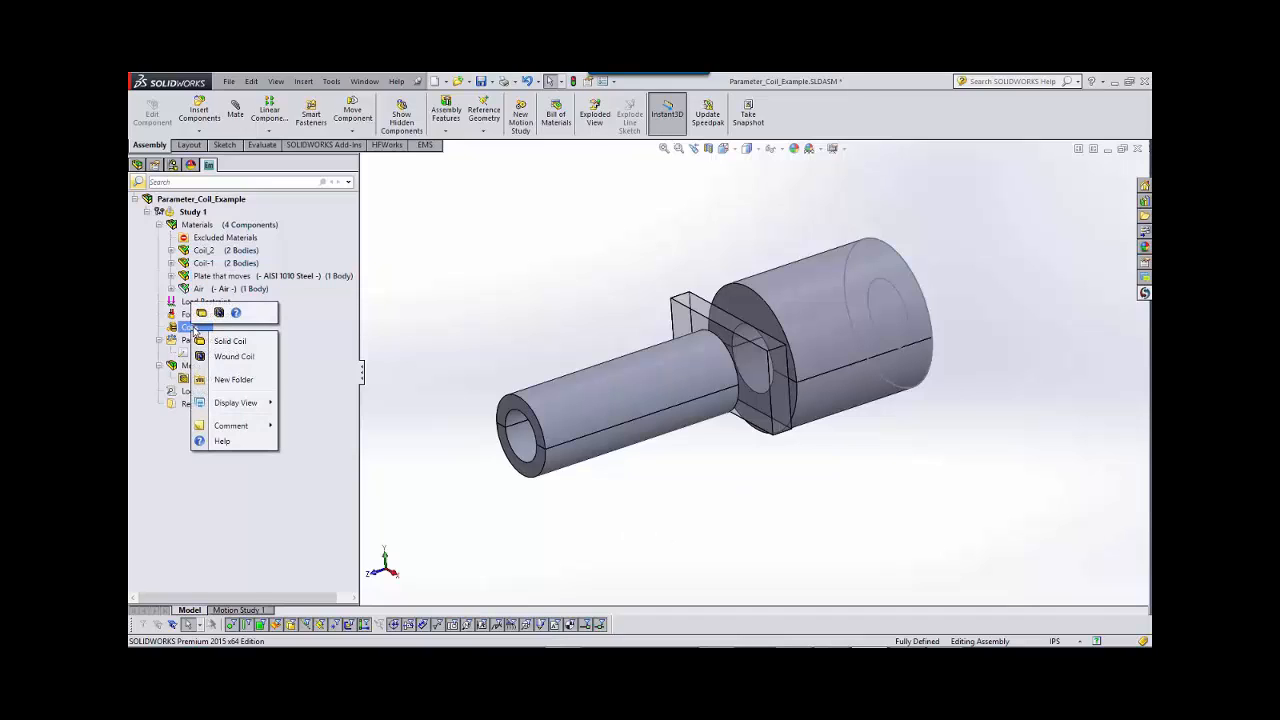
click(234, 356)
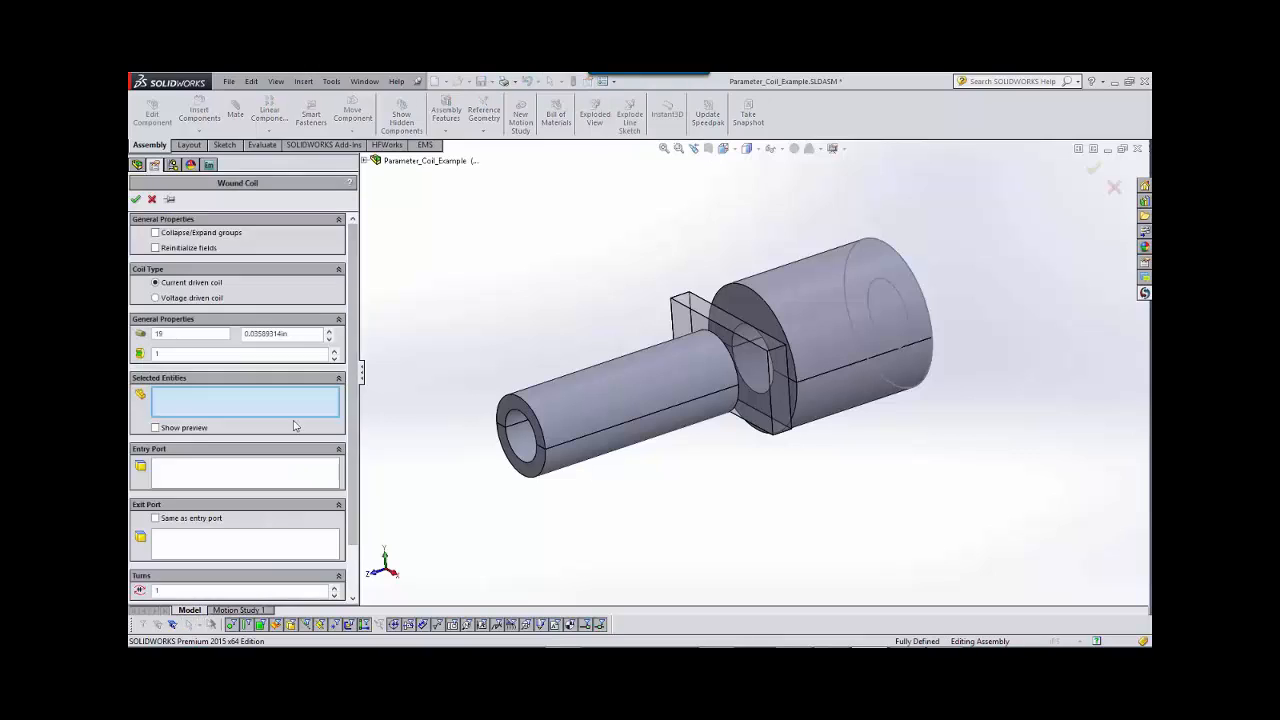
click(576, 407)
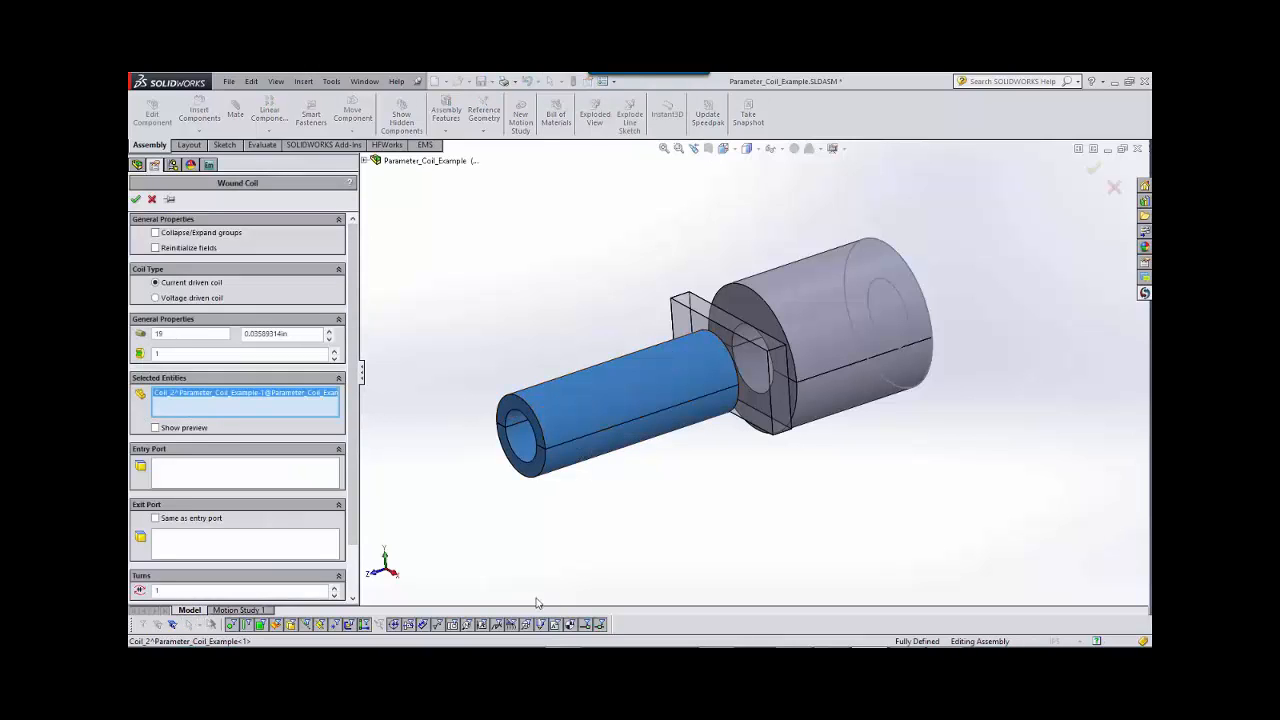
scroll(615, 470, down, 2)
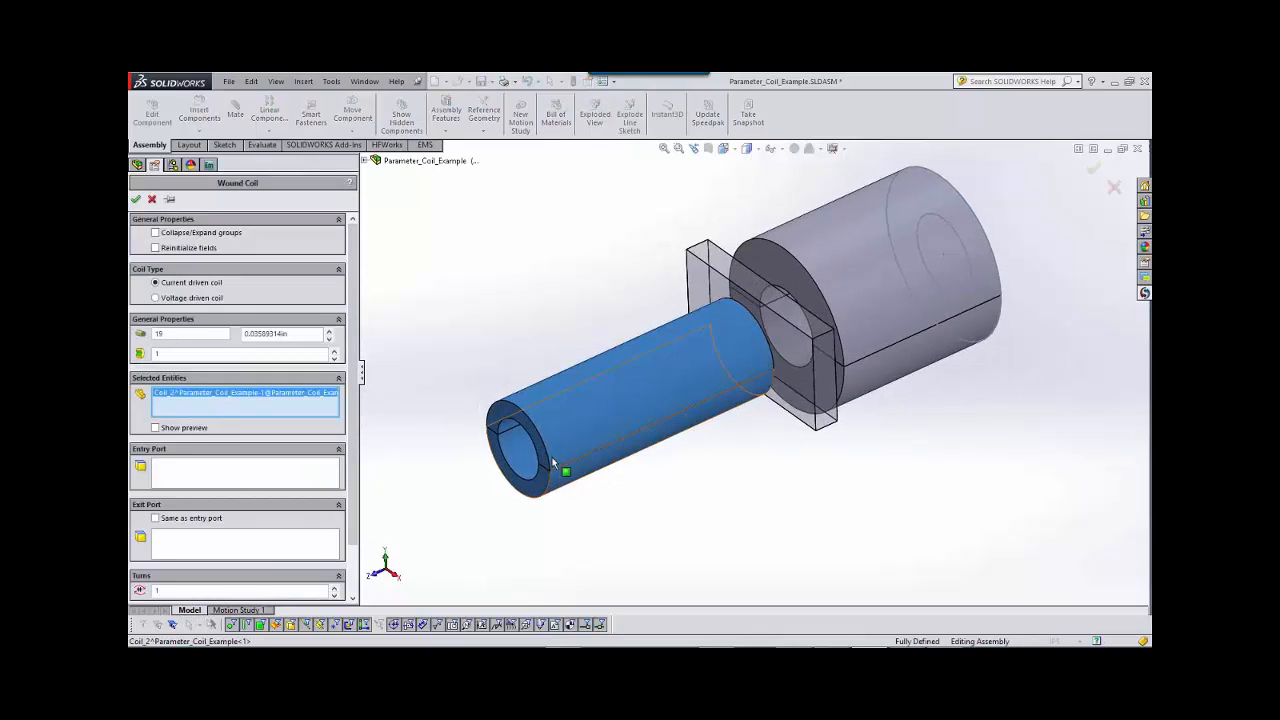
right_click(569, 455)
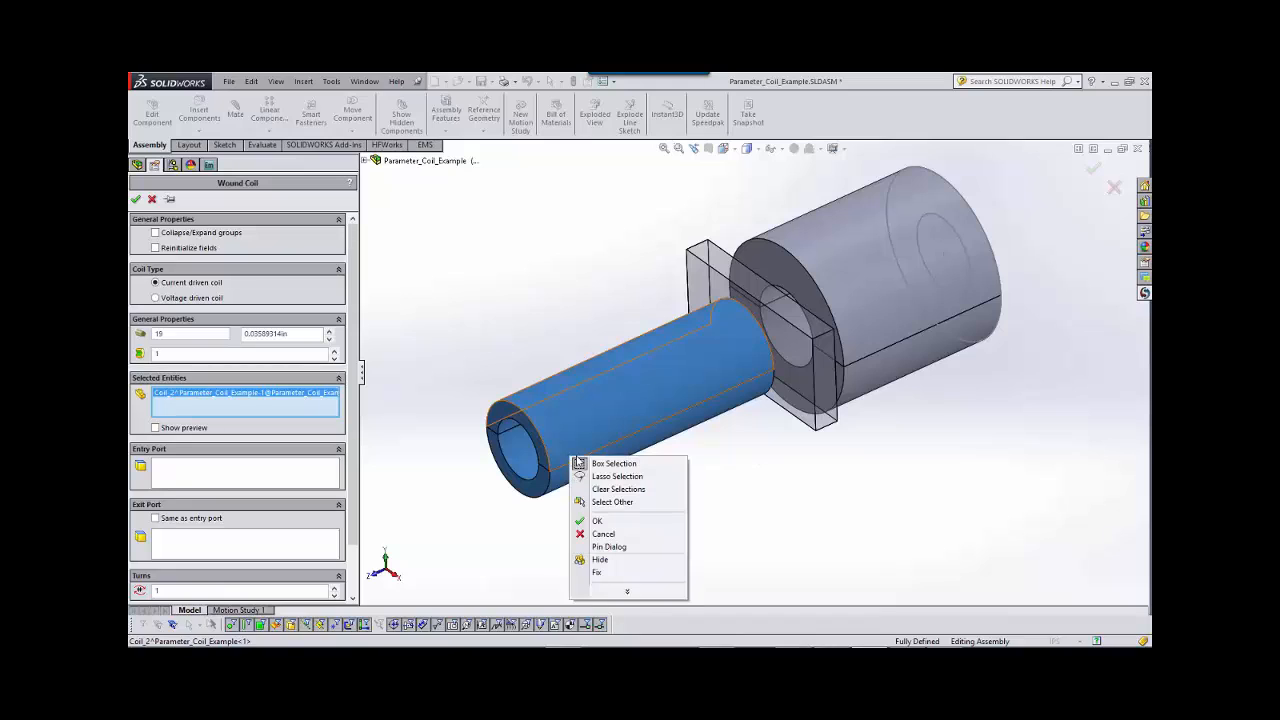
click(612, 501)
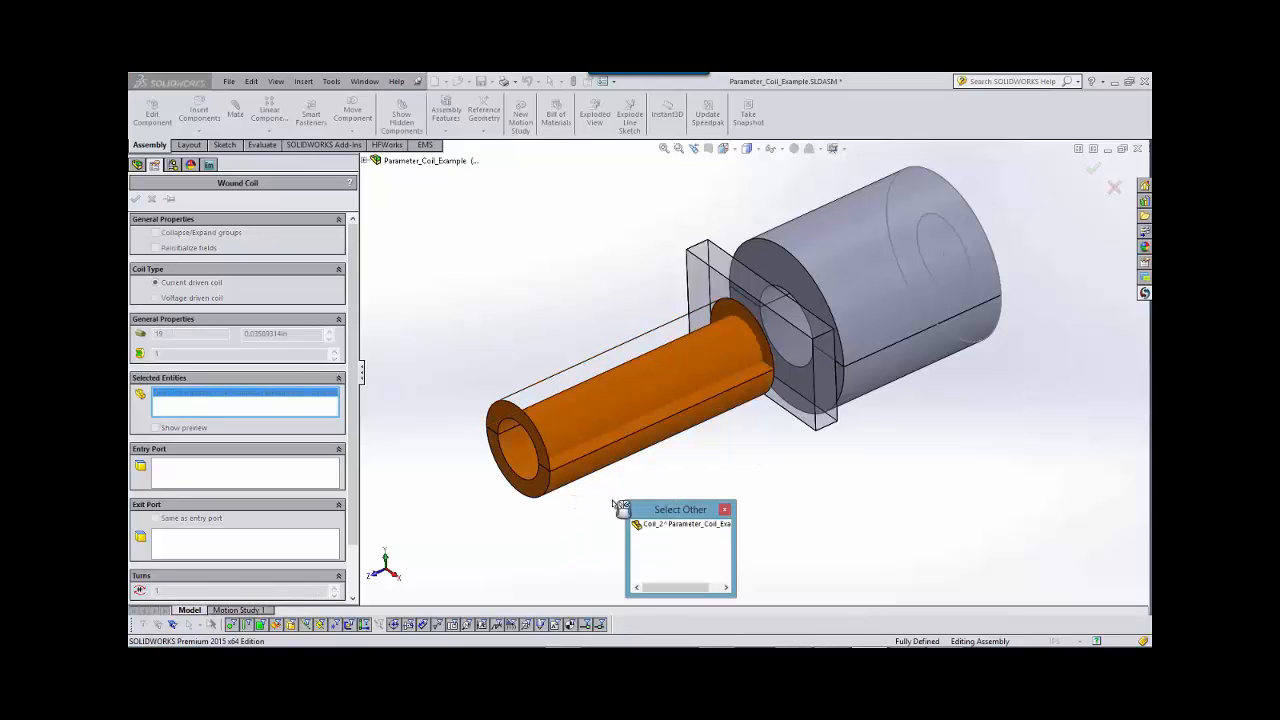
click(569, 464)
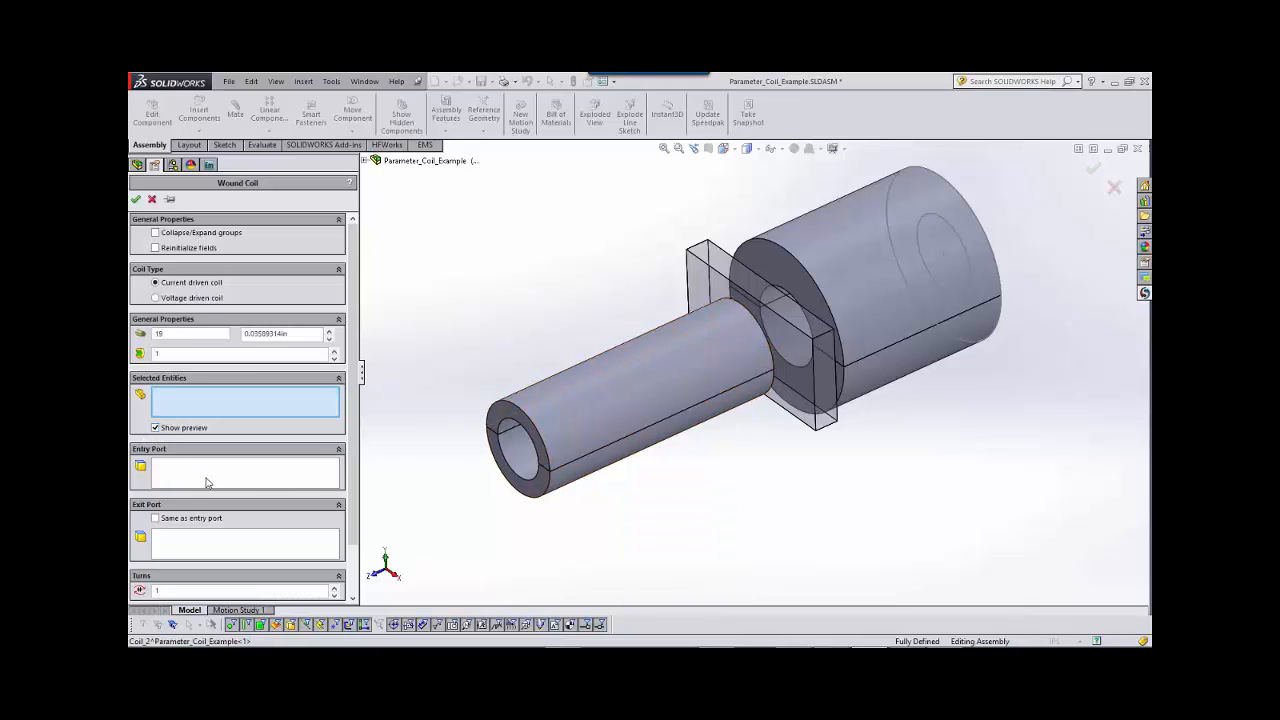
click(562, 412)
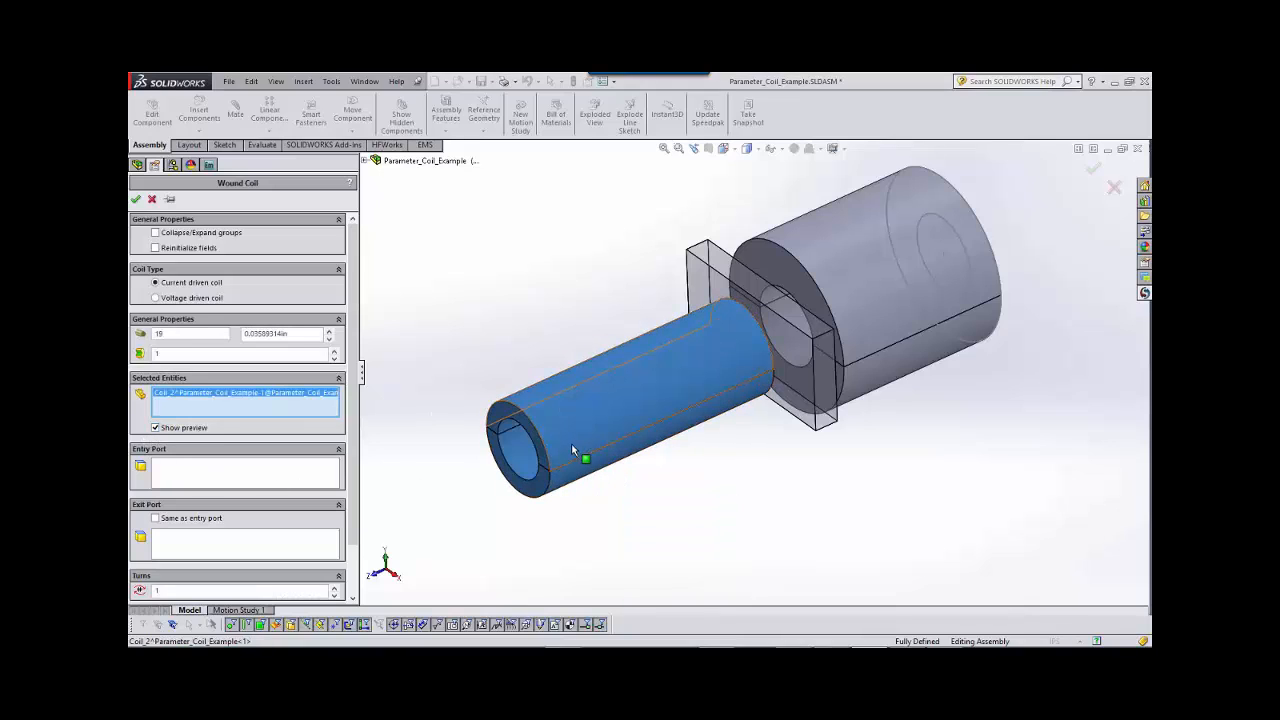
Set the hidden lengthwise cross-section face of Coil_2 as the entry port and make the exit port the same as the entry port.
click(229, 484)
right_click(567, 449)
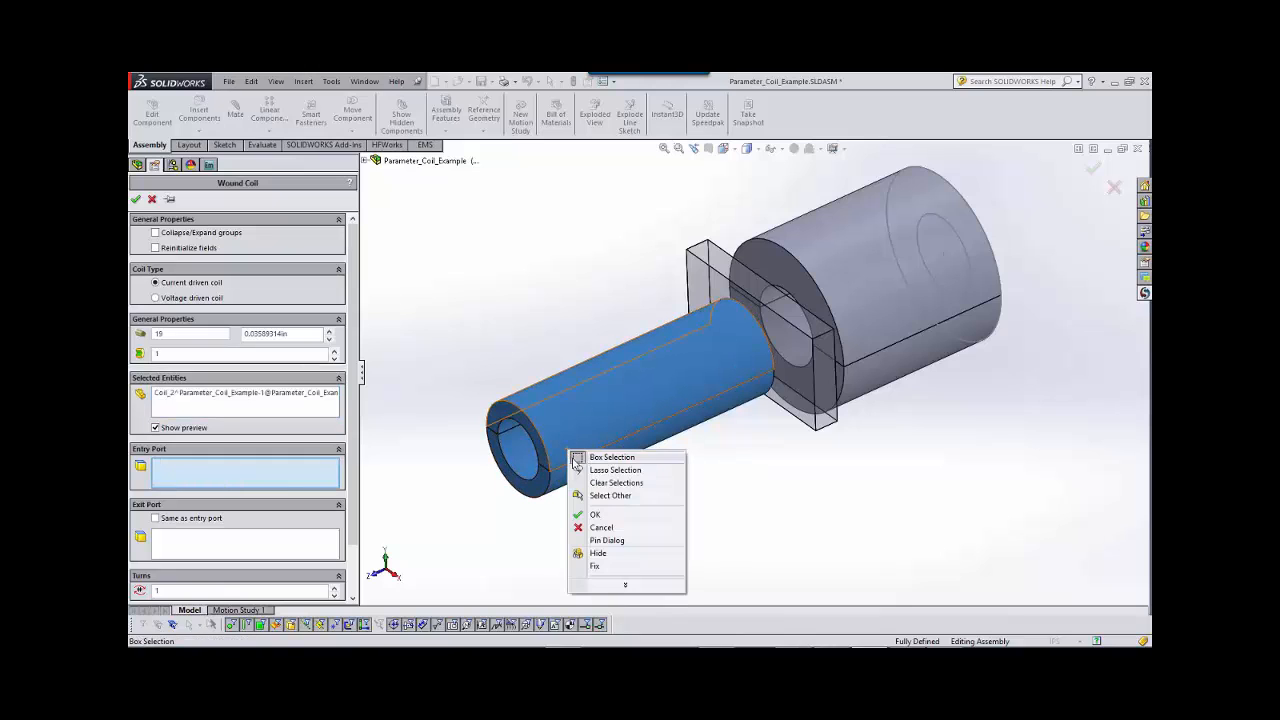
click(610, 495)
click(572, 472)
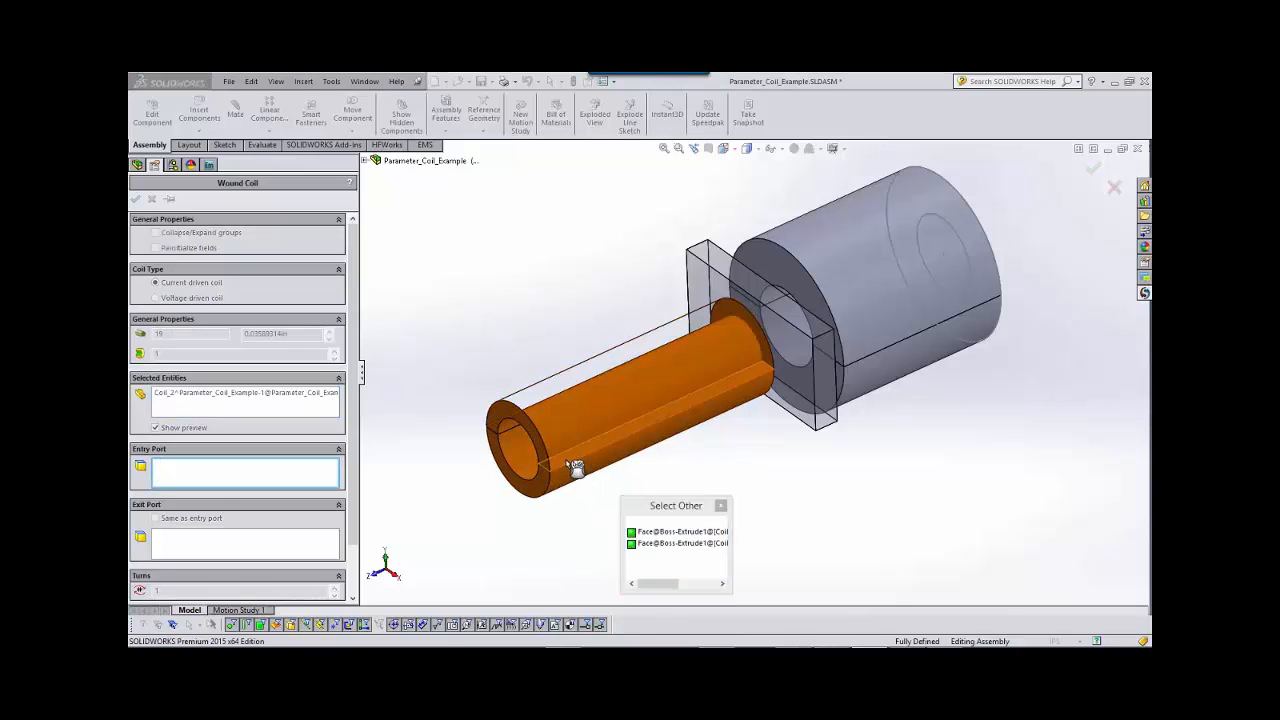
click(576, 470)
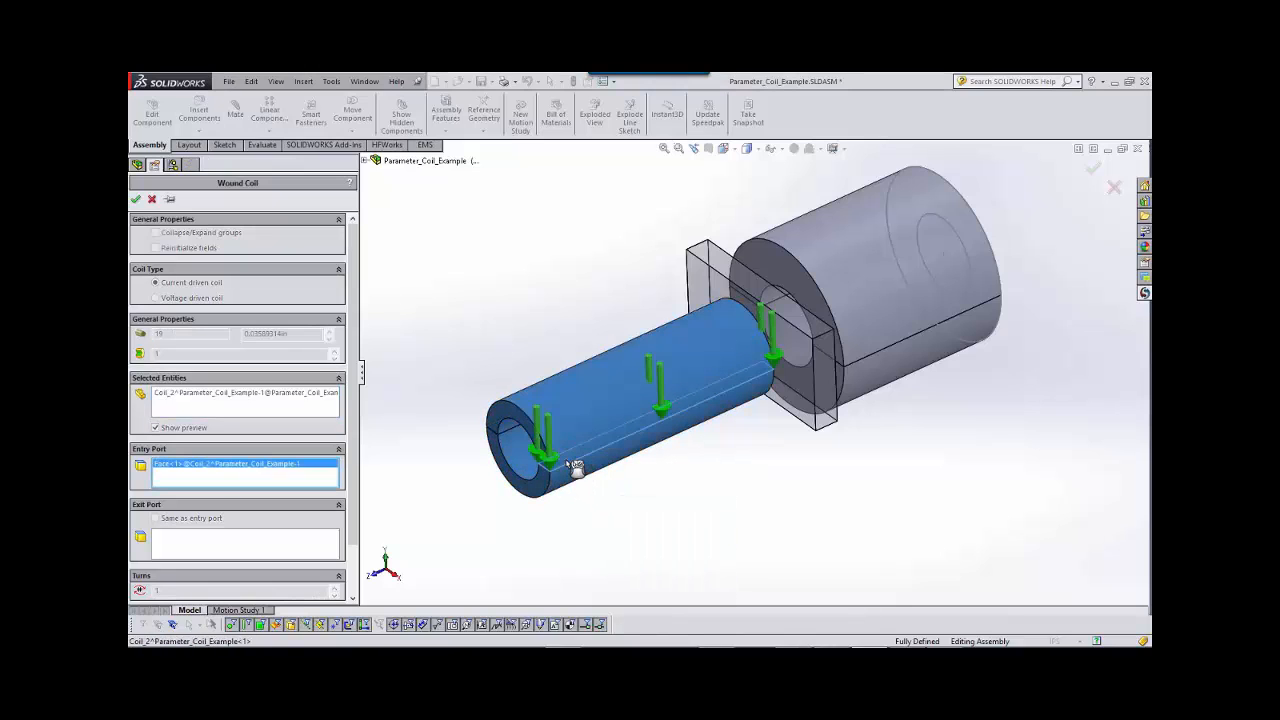
click(156, 519)
Set the smaller wound coil to 100 turns and accept its definition.
drag(352, 463, 352, 488)
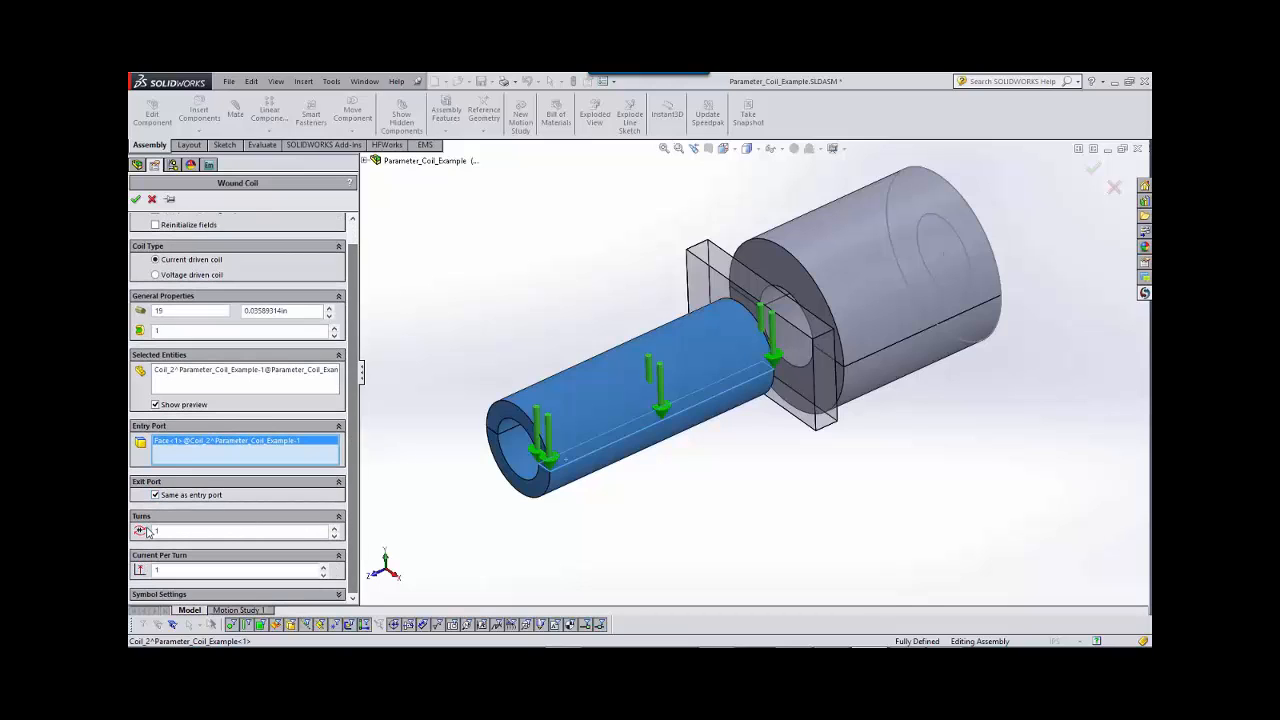
drag(164, 532, 134, 536)
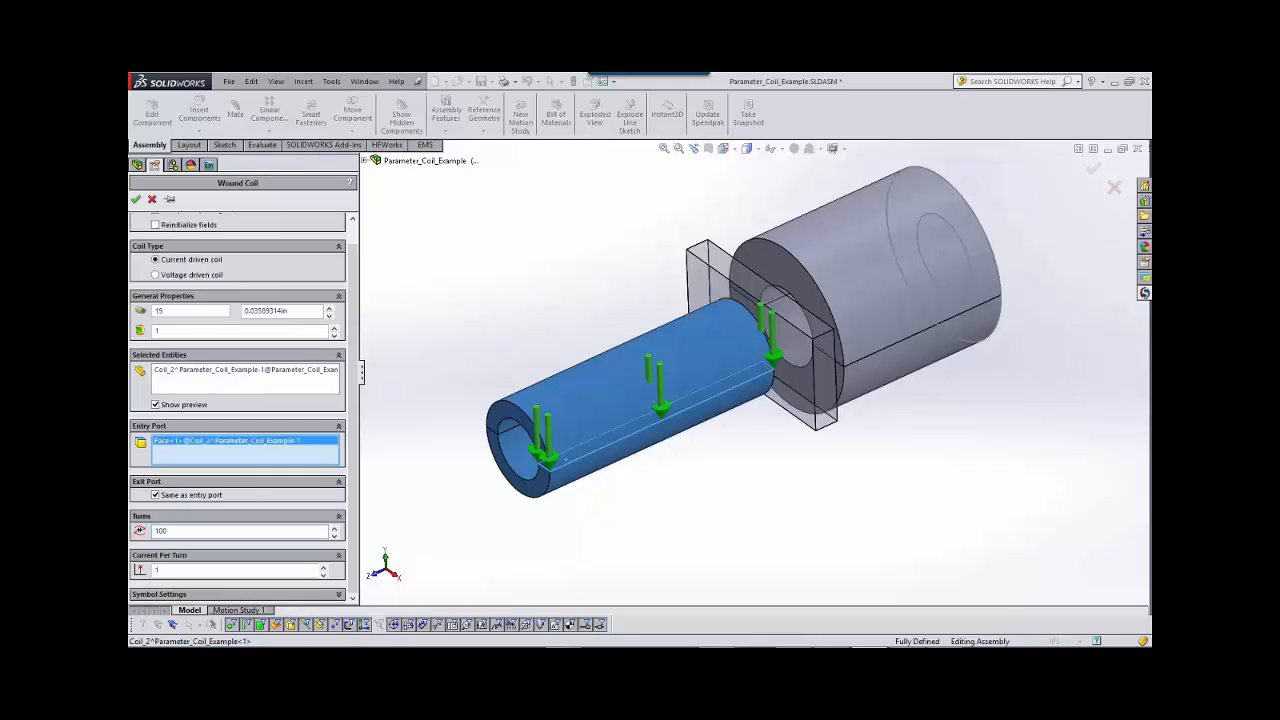
click(138, 200)
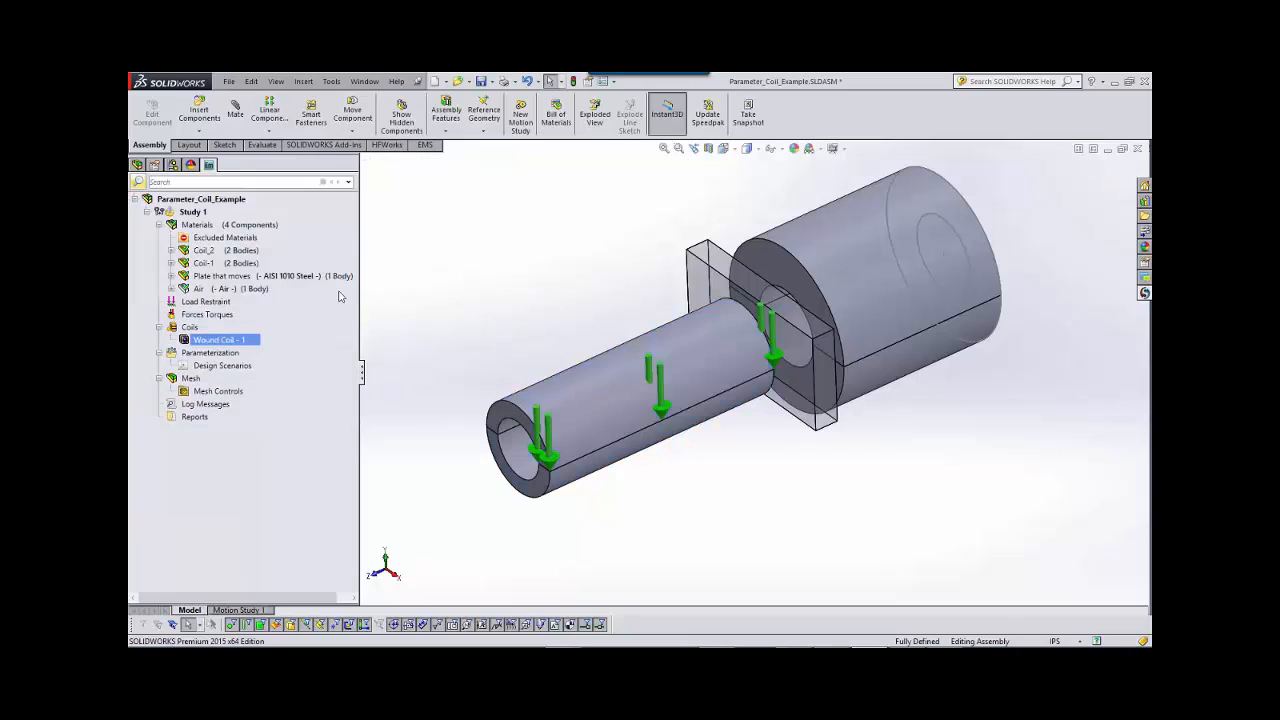
Start a second current-driven wound coil and choose the larger coil, Coil-1, as its body.
right_click(193, 329)
click(212, 352)
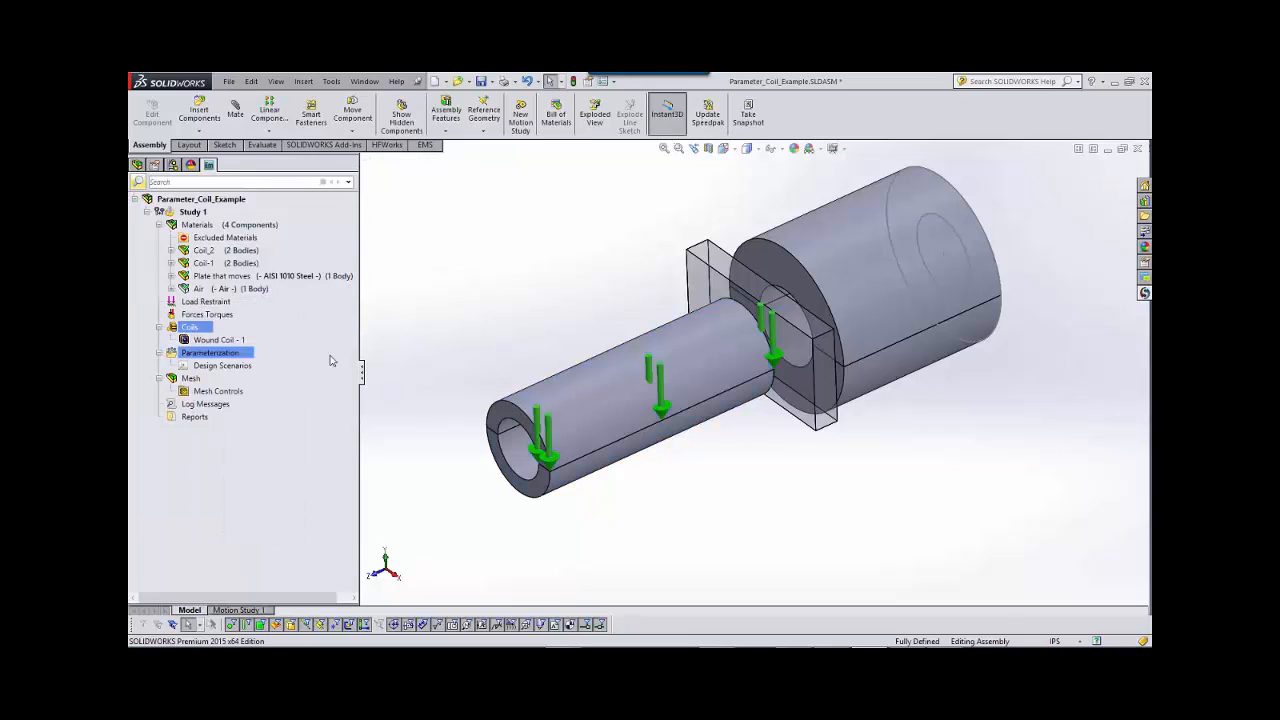
click(868, 302)
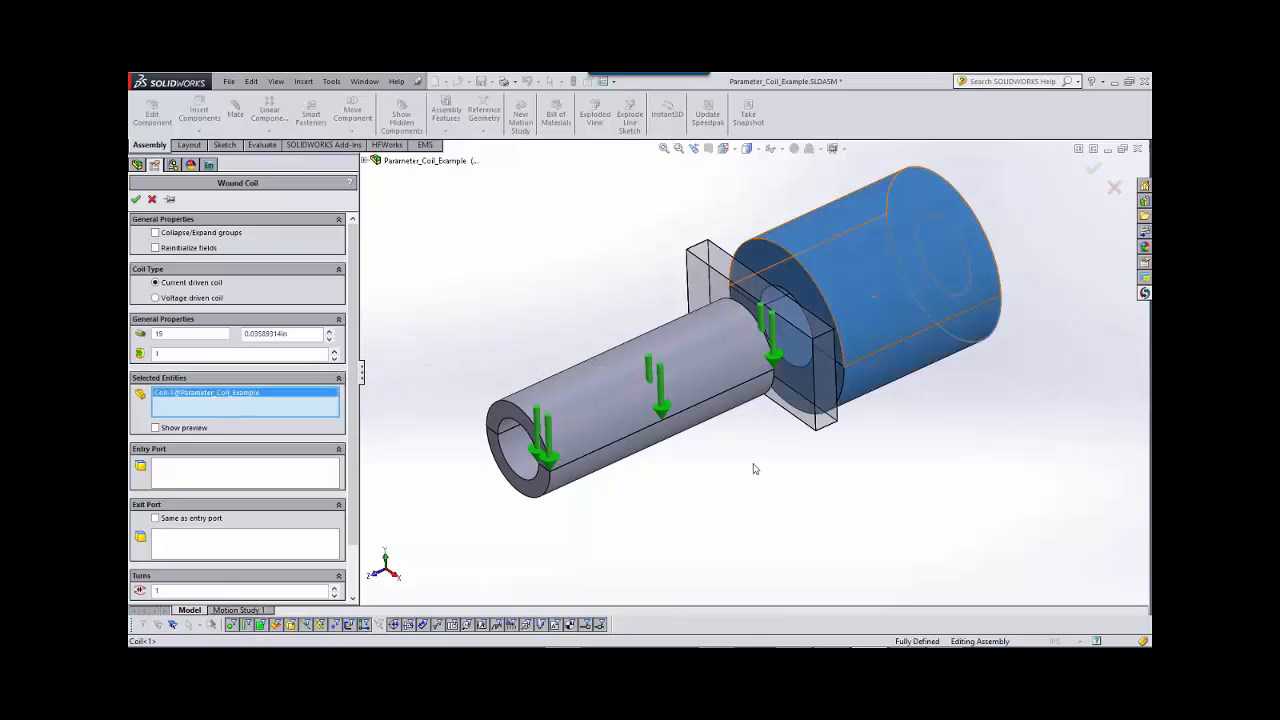
Set the hidden lengthwise cross-section face of Coil-1 as the entry port and turn on the coil preview.
click(308, 474)
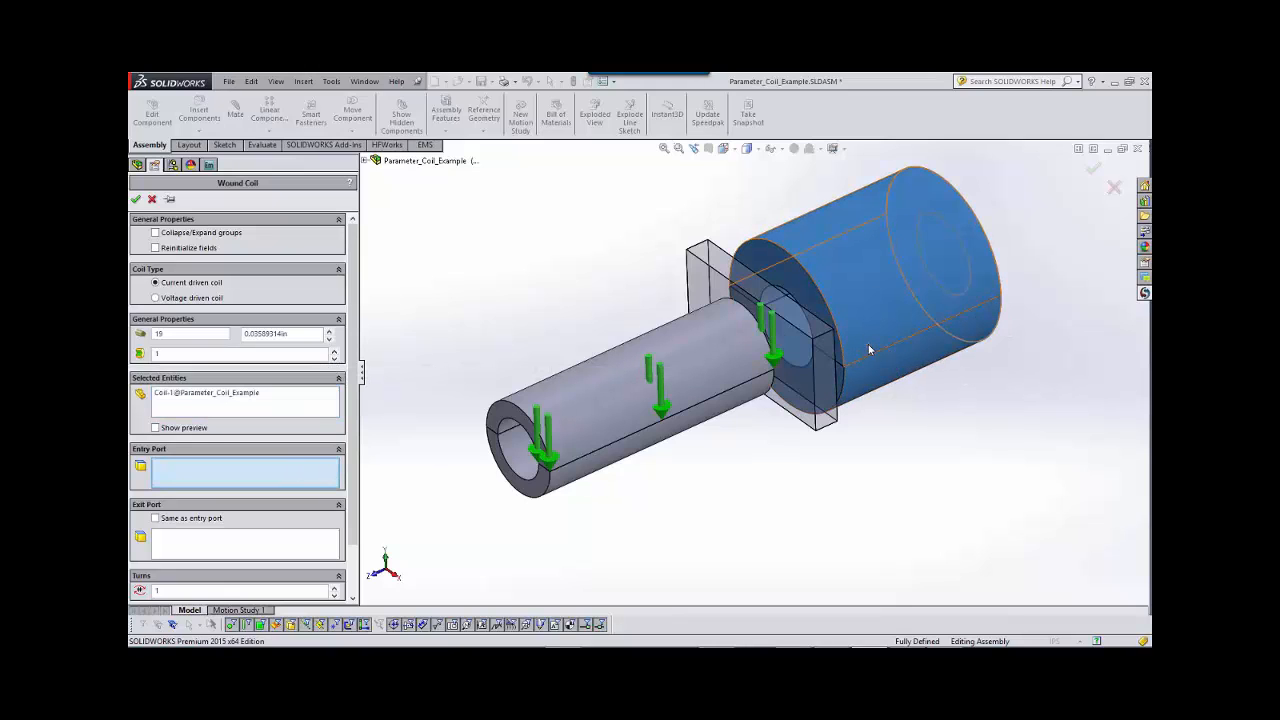
right_click(869, 346)
click(907, 390)
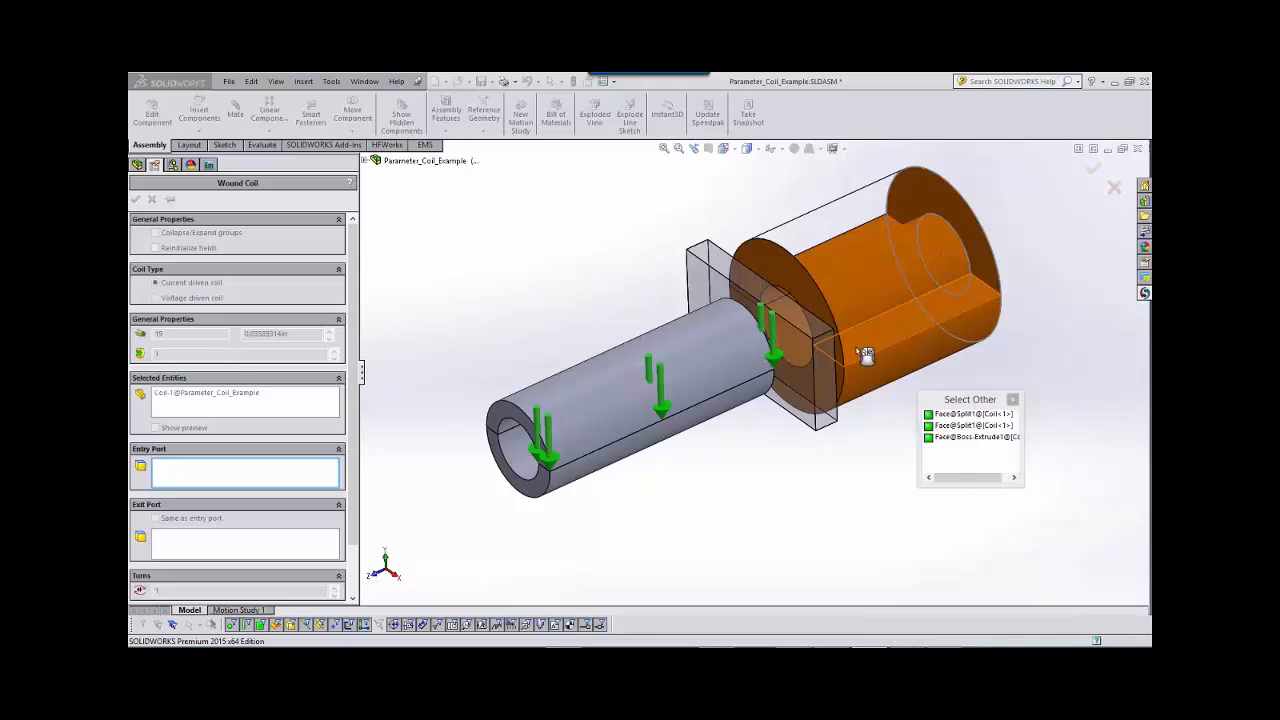
click(865, 402)
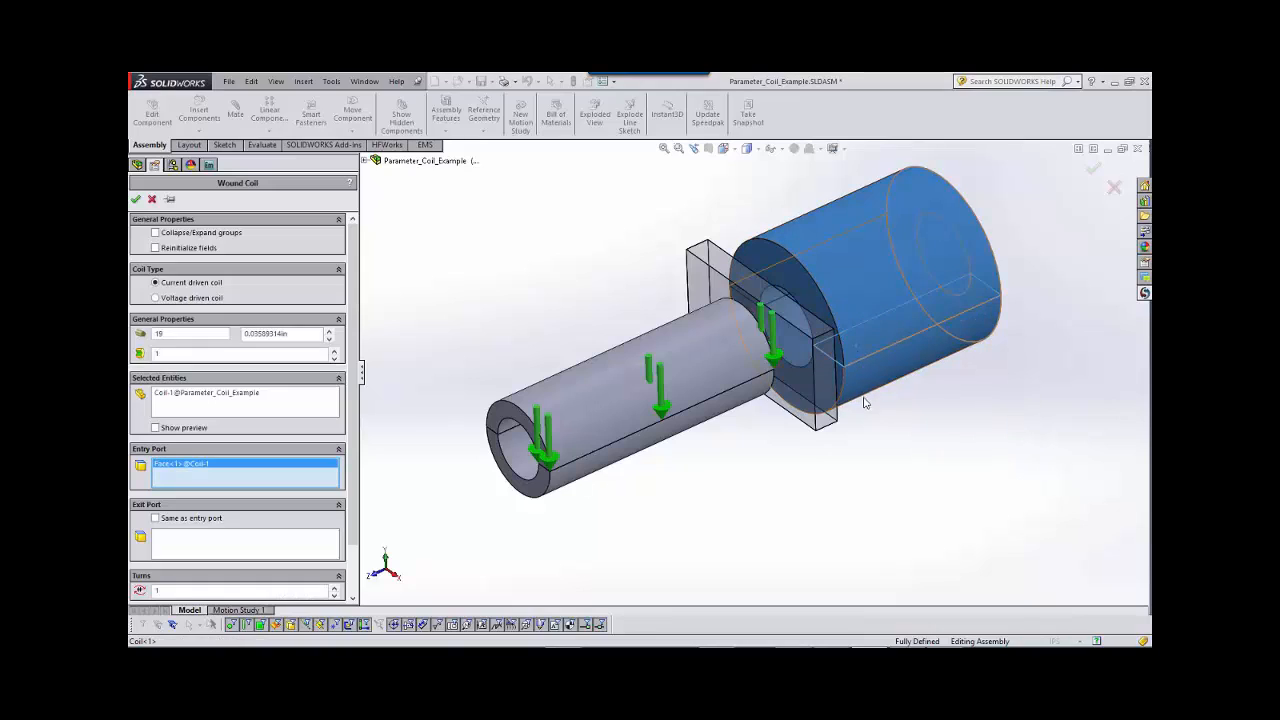
click(155, 428)
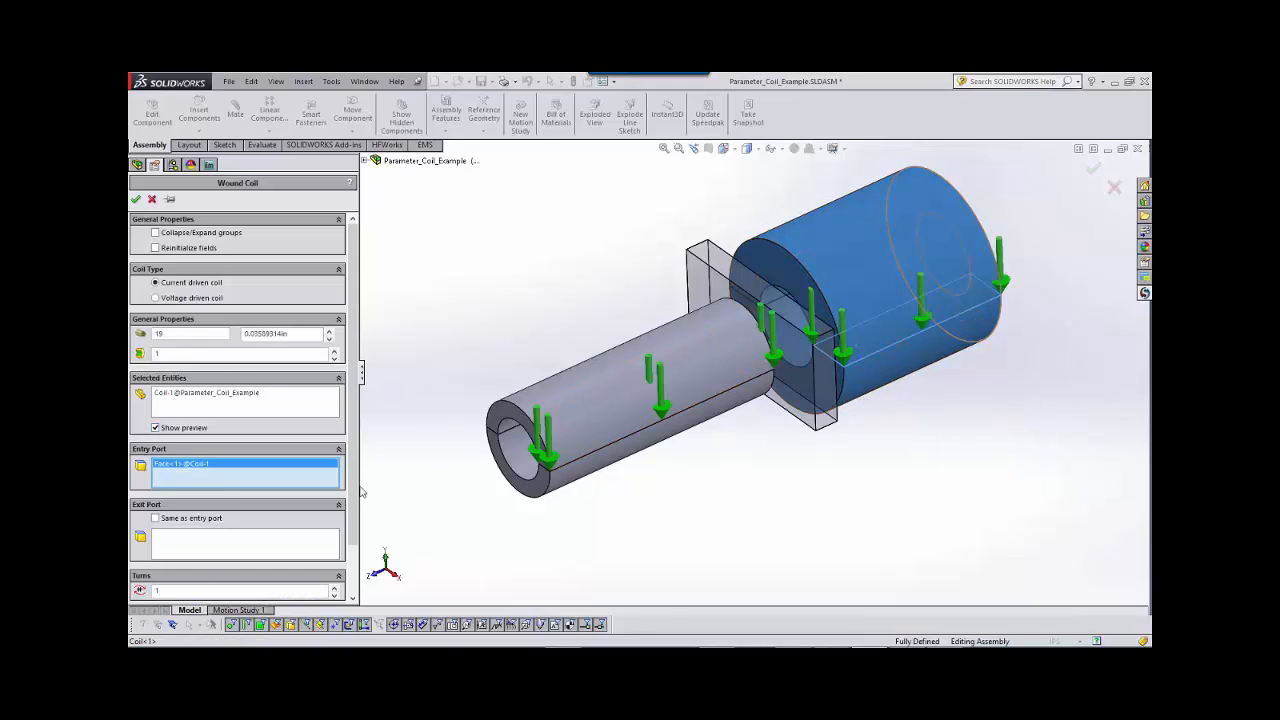
Set the larger wound coil to 75 turns with a current per turn of 2.5.
drag(355, 505, 359, 577)
drag(186, 533, 133, 532)
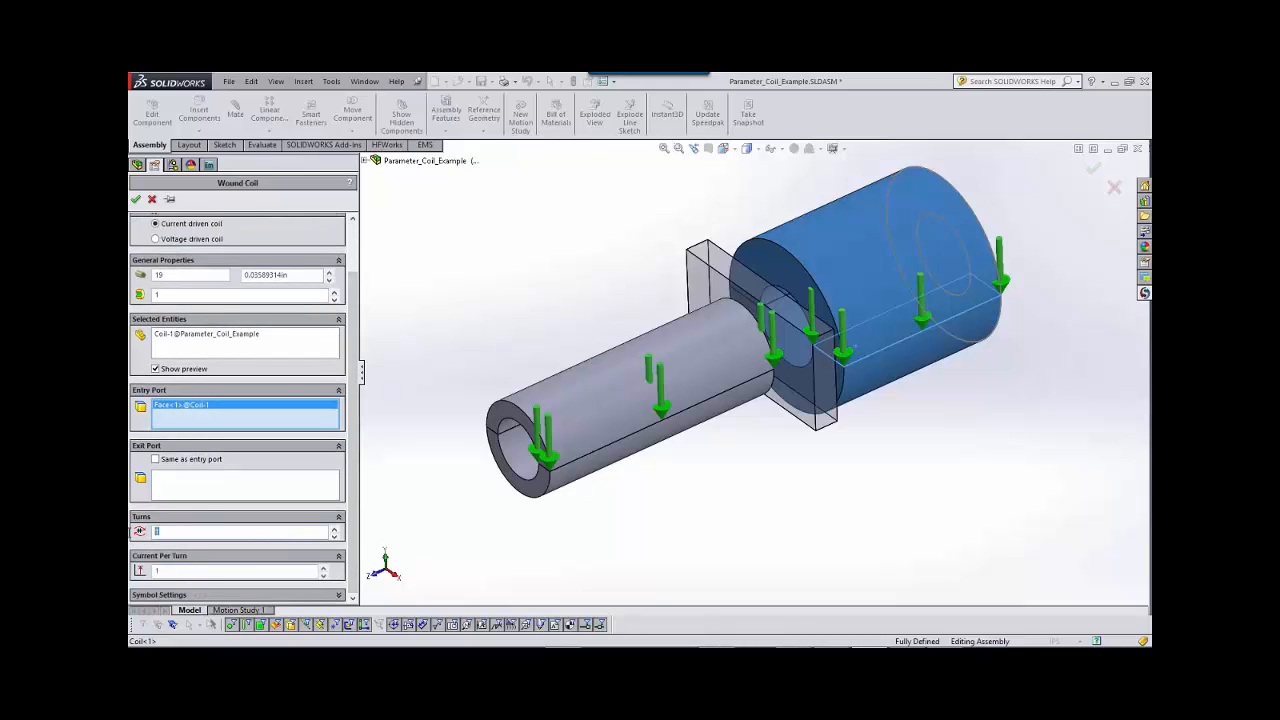
text(7)
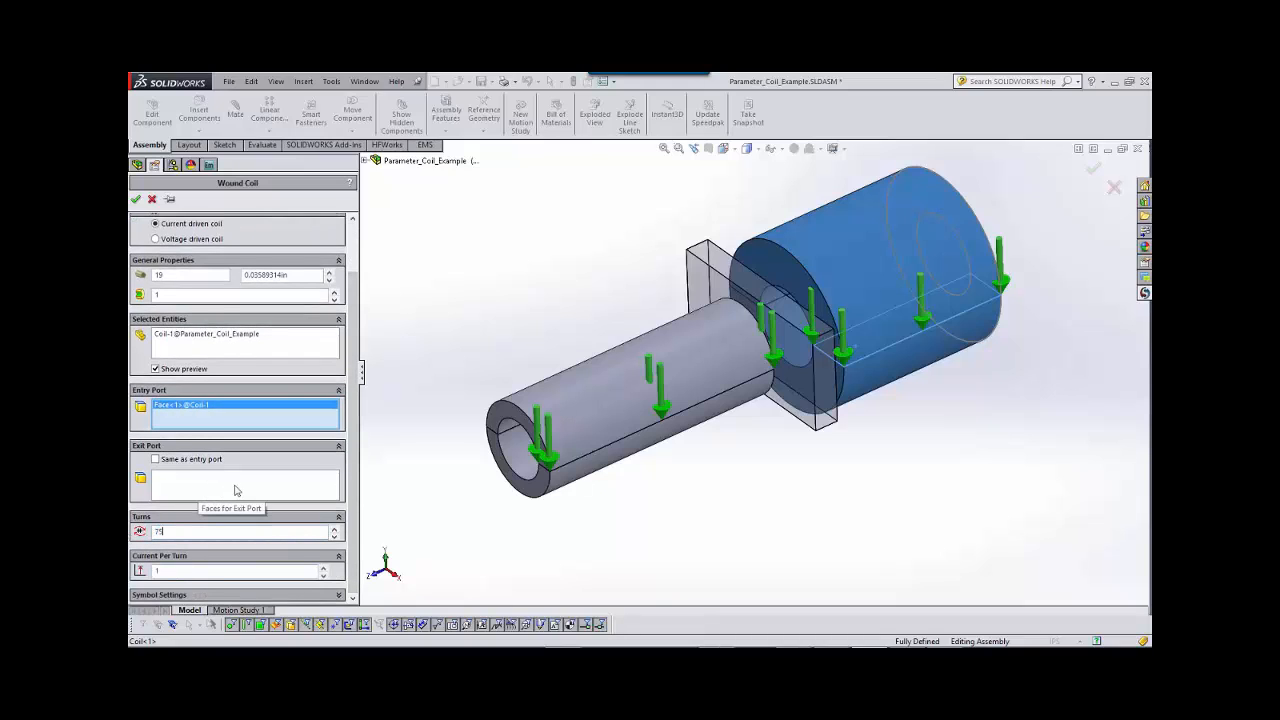
text(5)
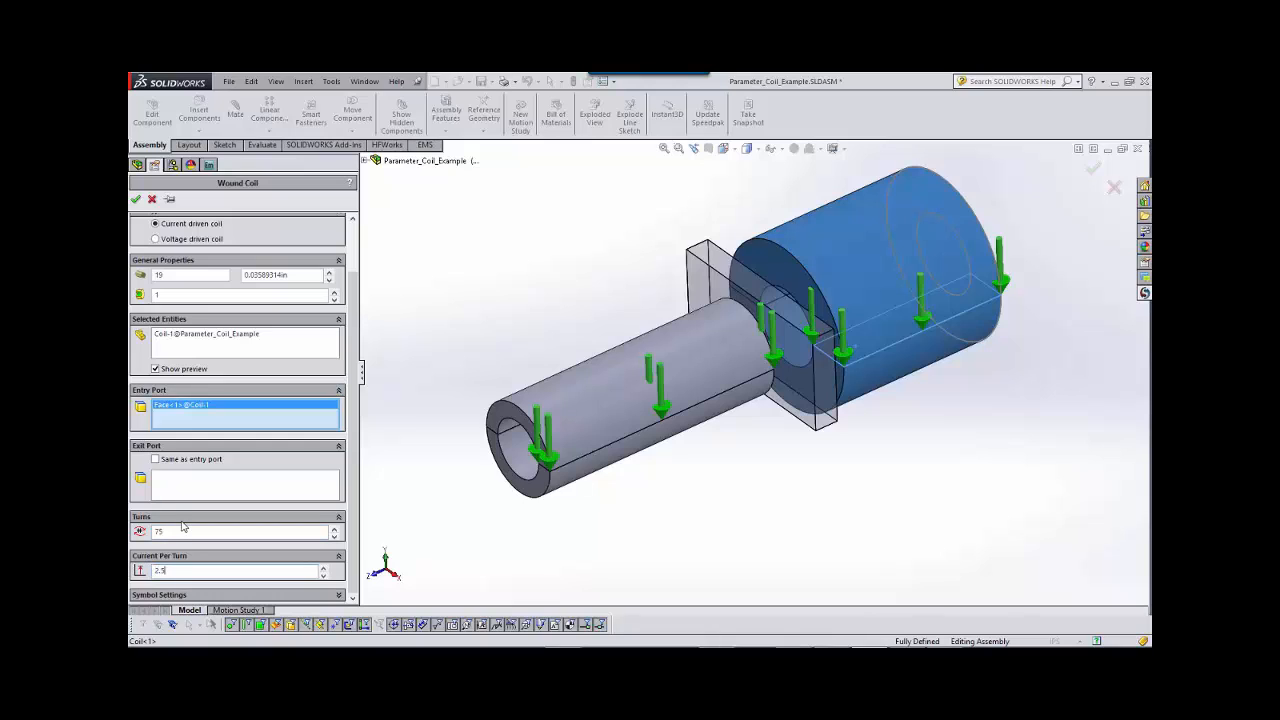
click(138, 203)
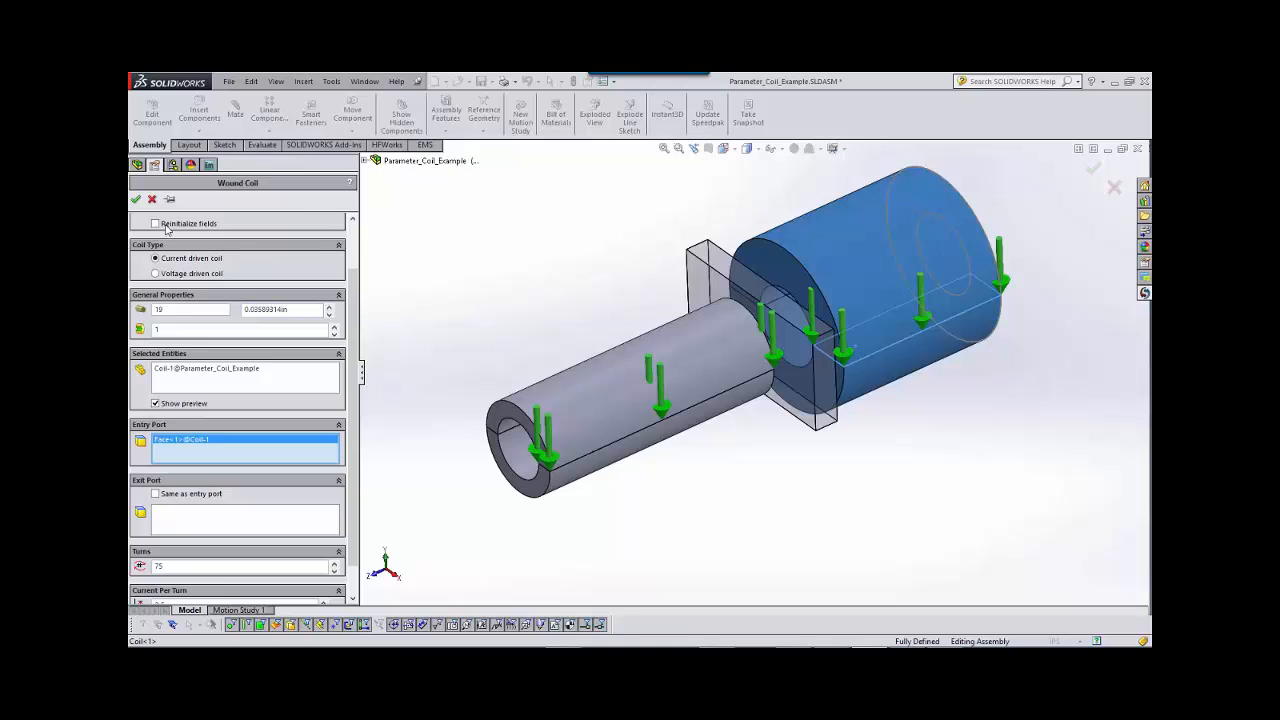
Make the larger coil's exit port the same as its entry port and accept the wound coil.
drag(353, 383, 355, 416)
click(155, 458)
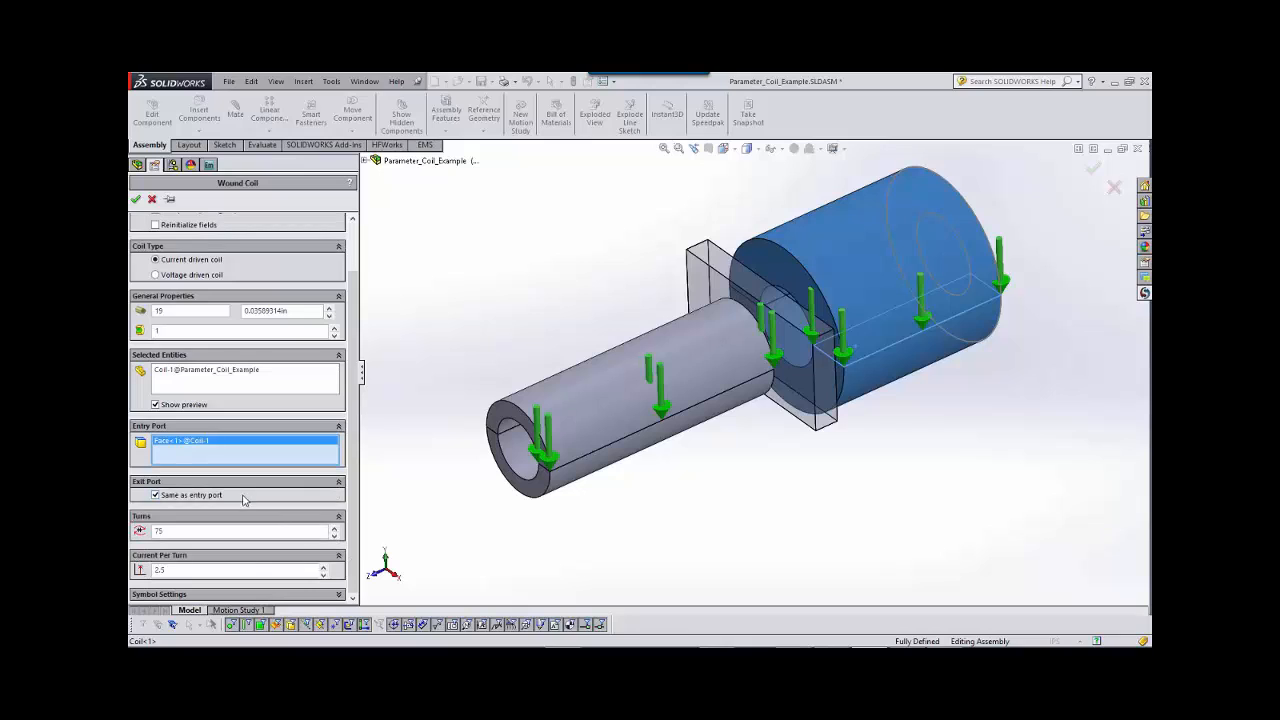
click(137, 202)
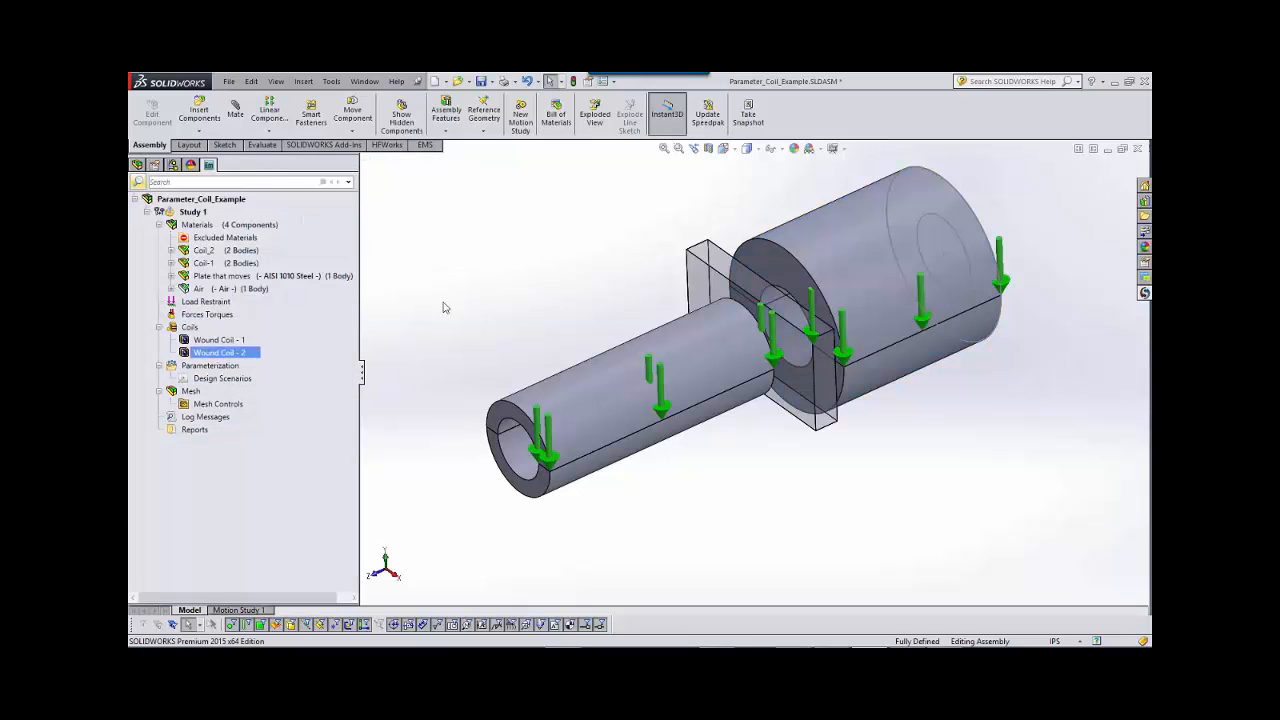
Add a virtual work force and torque calculation on the moving plate, and save the assembly.
right_click(211, 318)
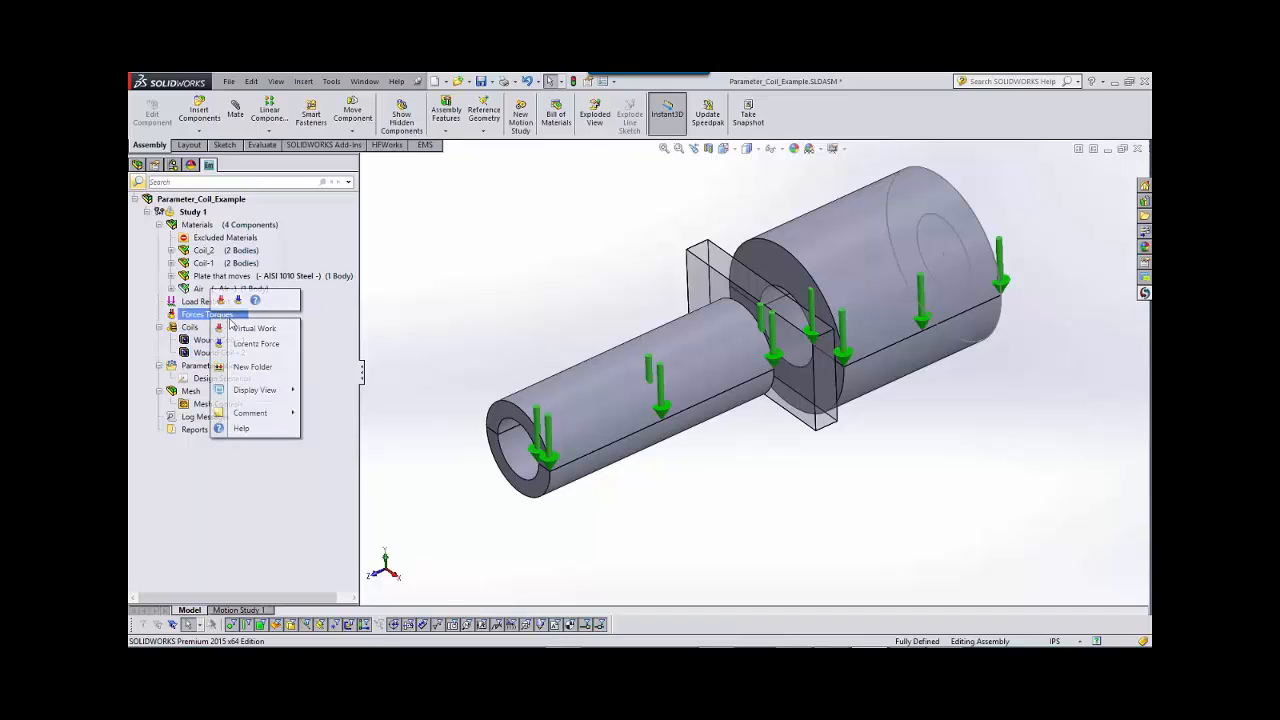
click(248, 332)
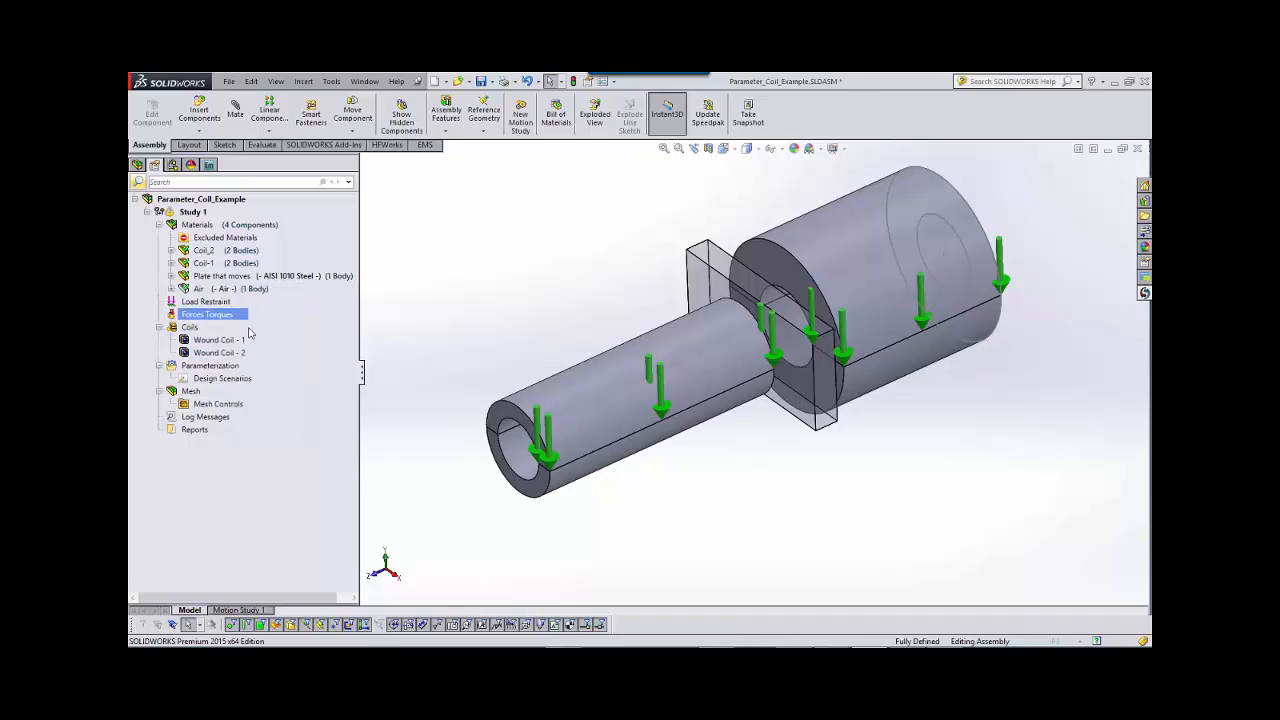
click(705, 258)
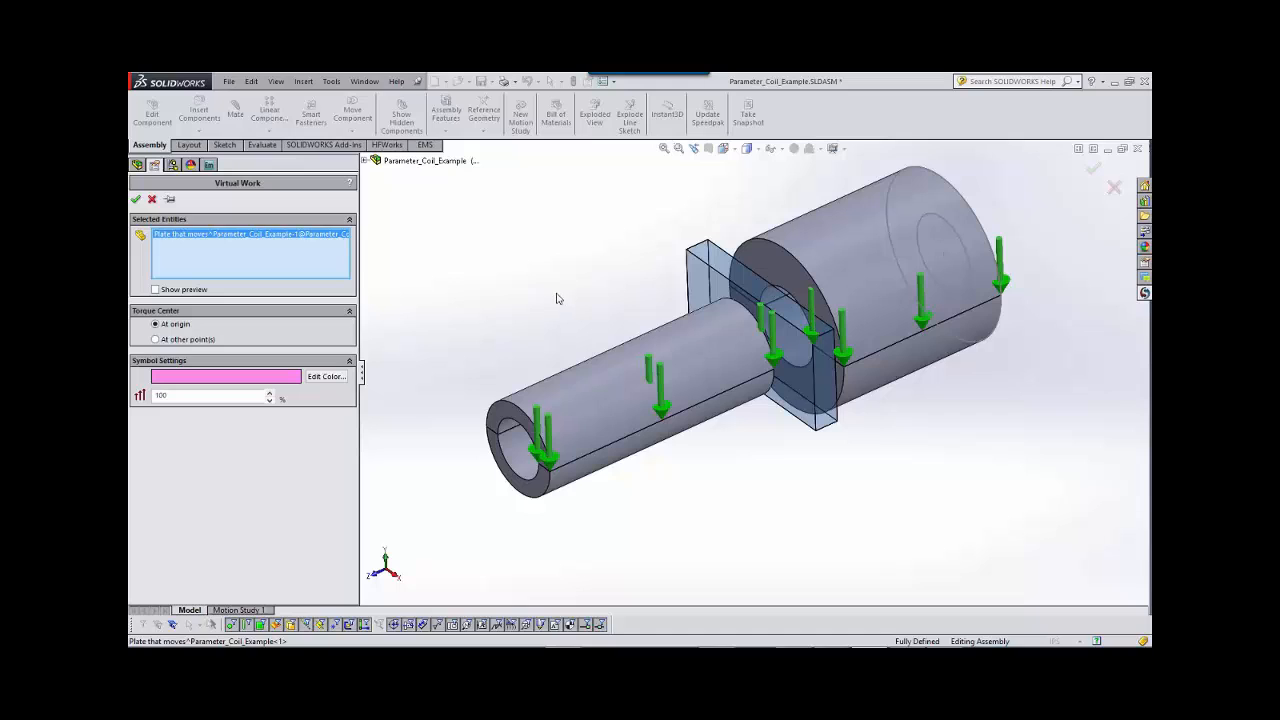
click(136, 200)
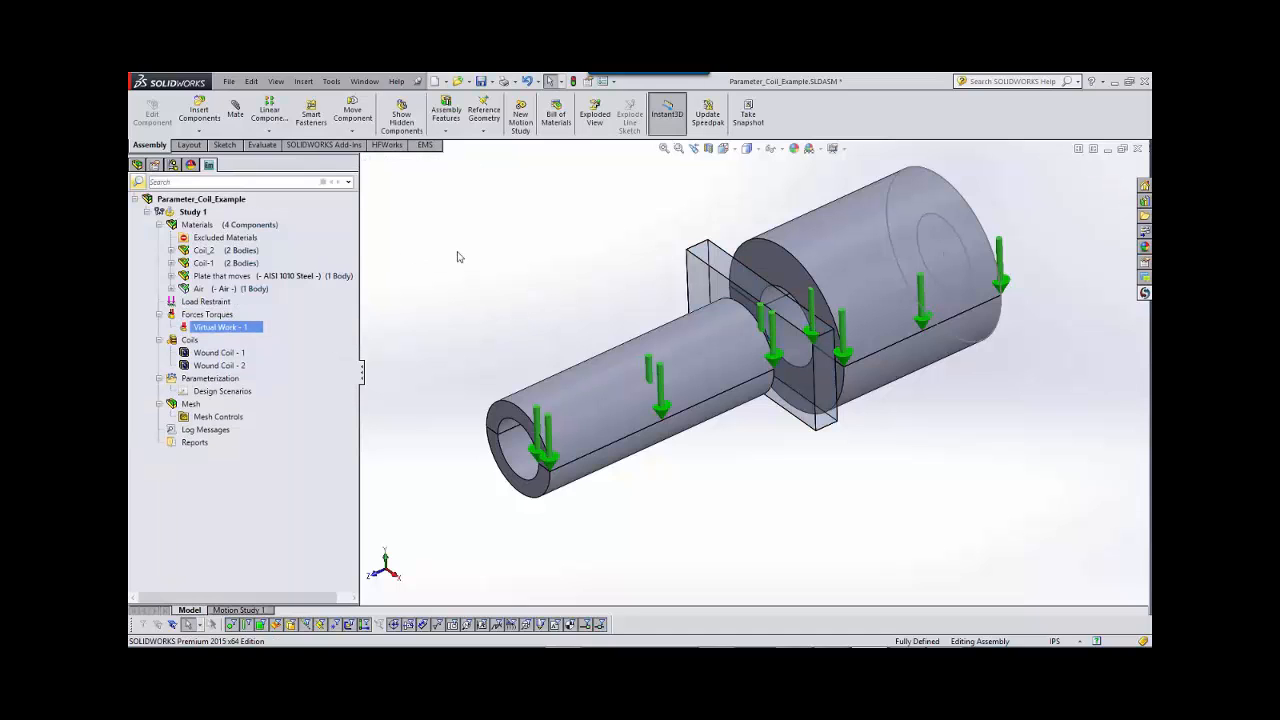
click(481, 81)
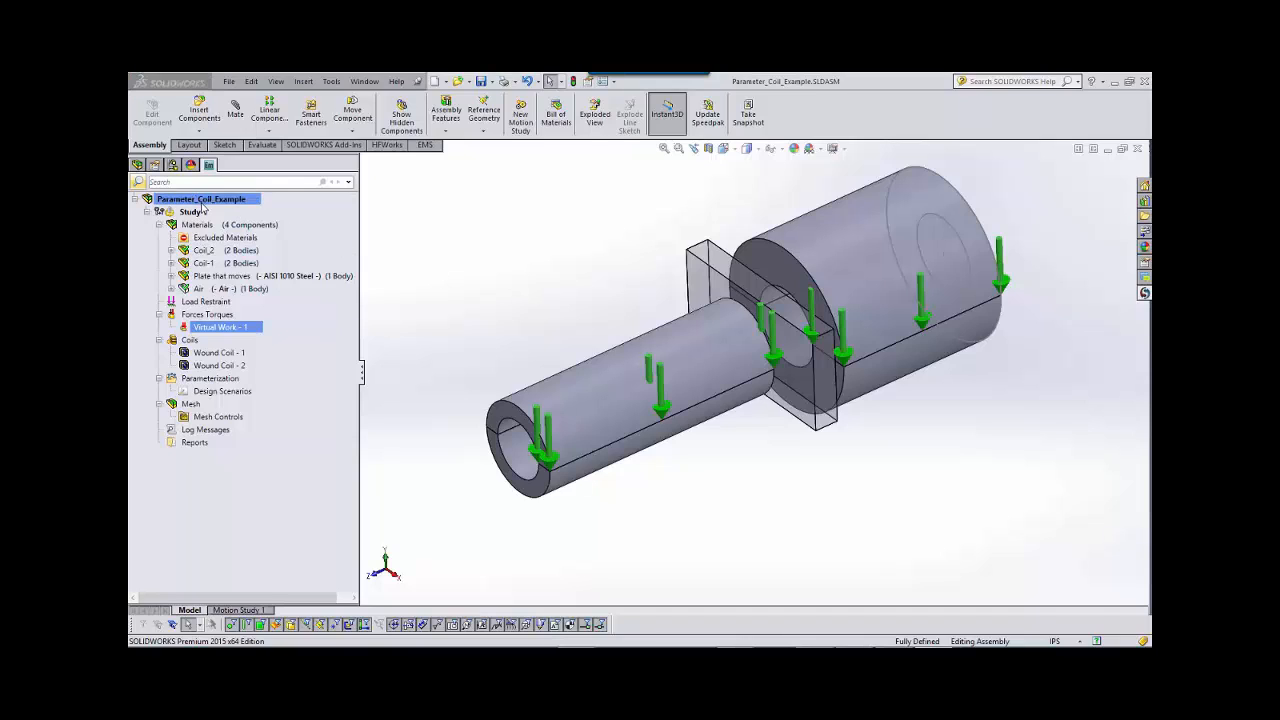
Open the EMS parameters table for the assembly and arrange it so the open end of the larger coil is accessible.
click(137, 166)
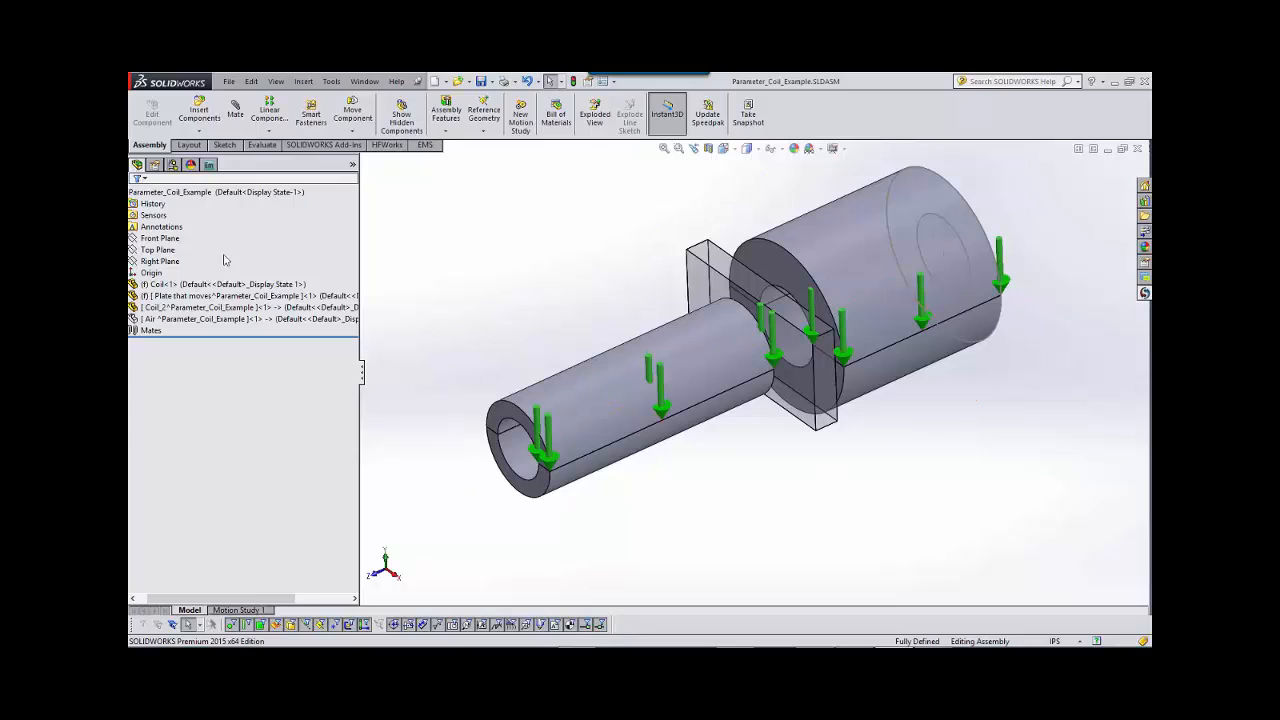
click(210, 166)
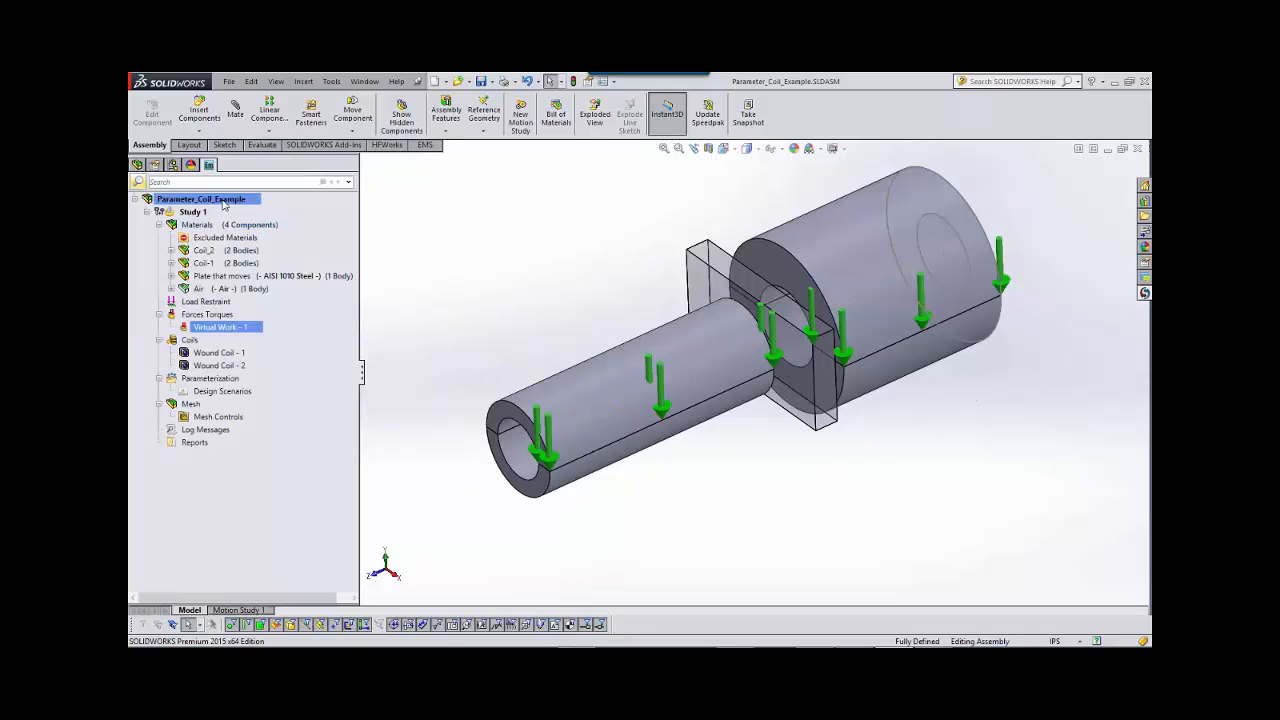
right_click(224, 204)
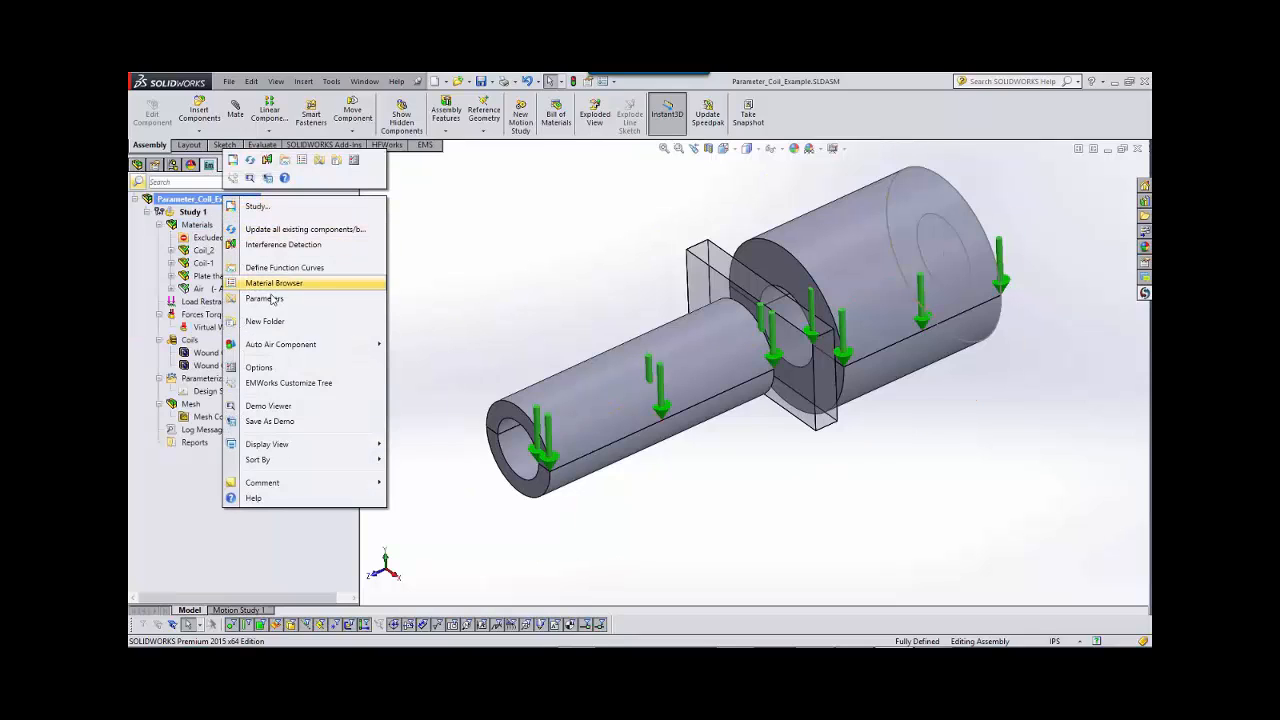
click(264, 299)
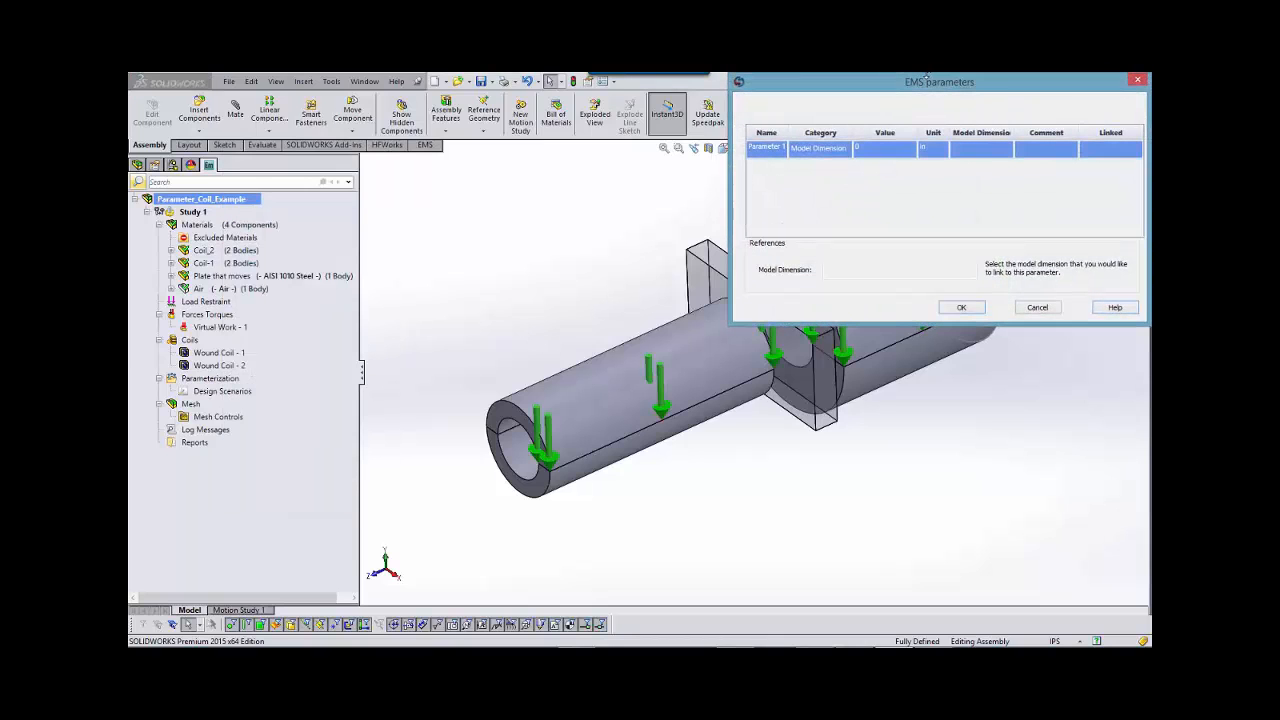
drag(897, 91, 458, 99)
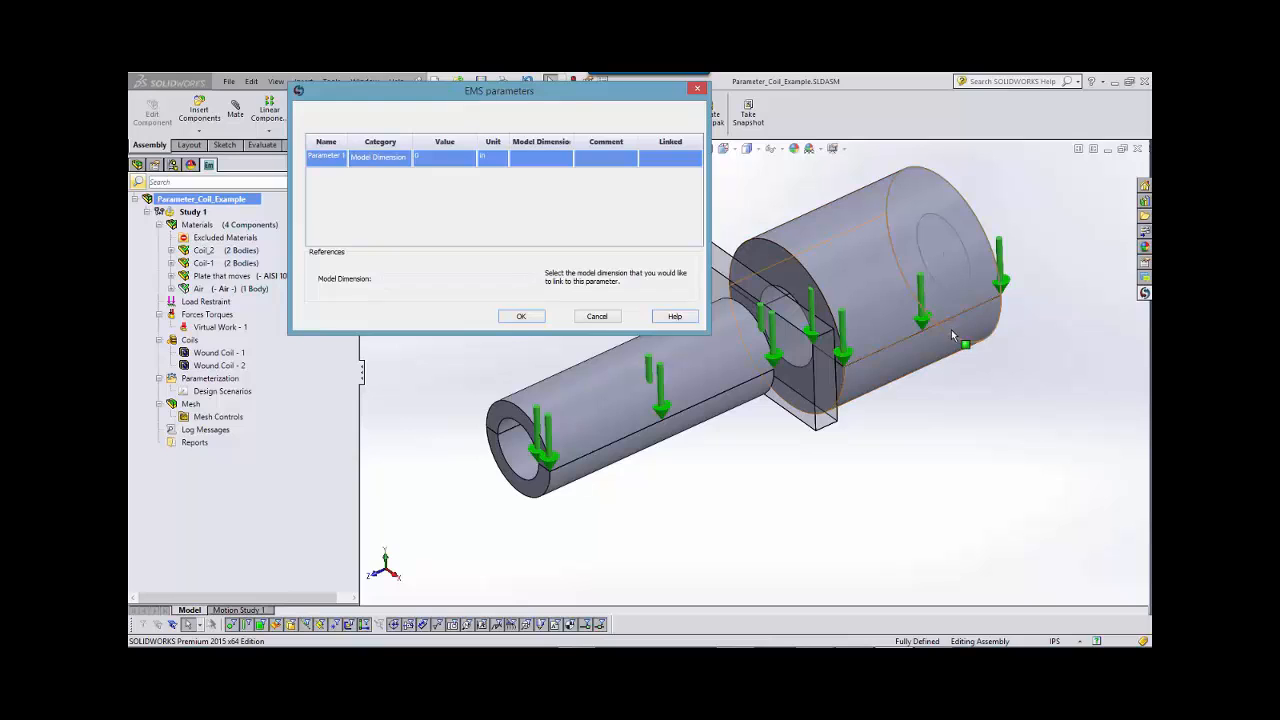
middle_drag(960, 376, 977, 266)
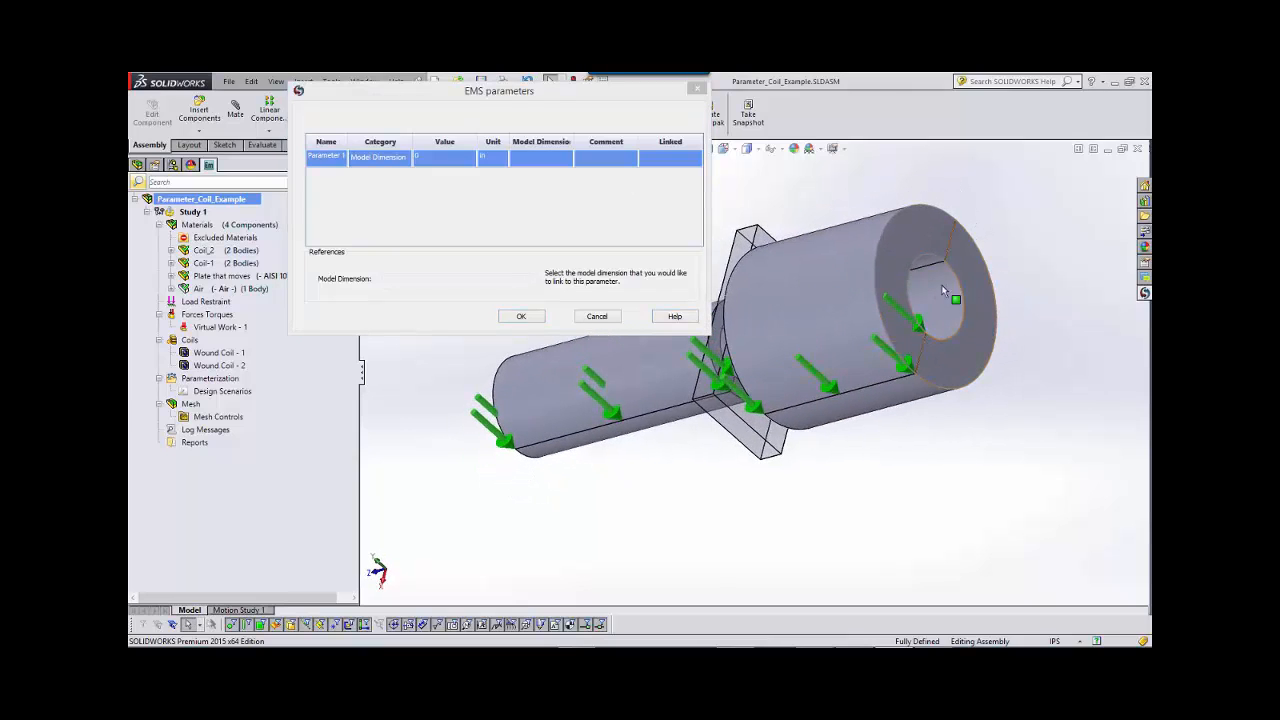
drag(490, 102, 498, 107)
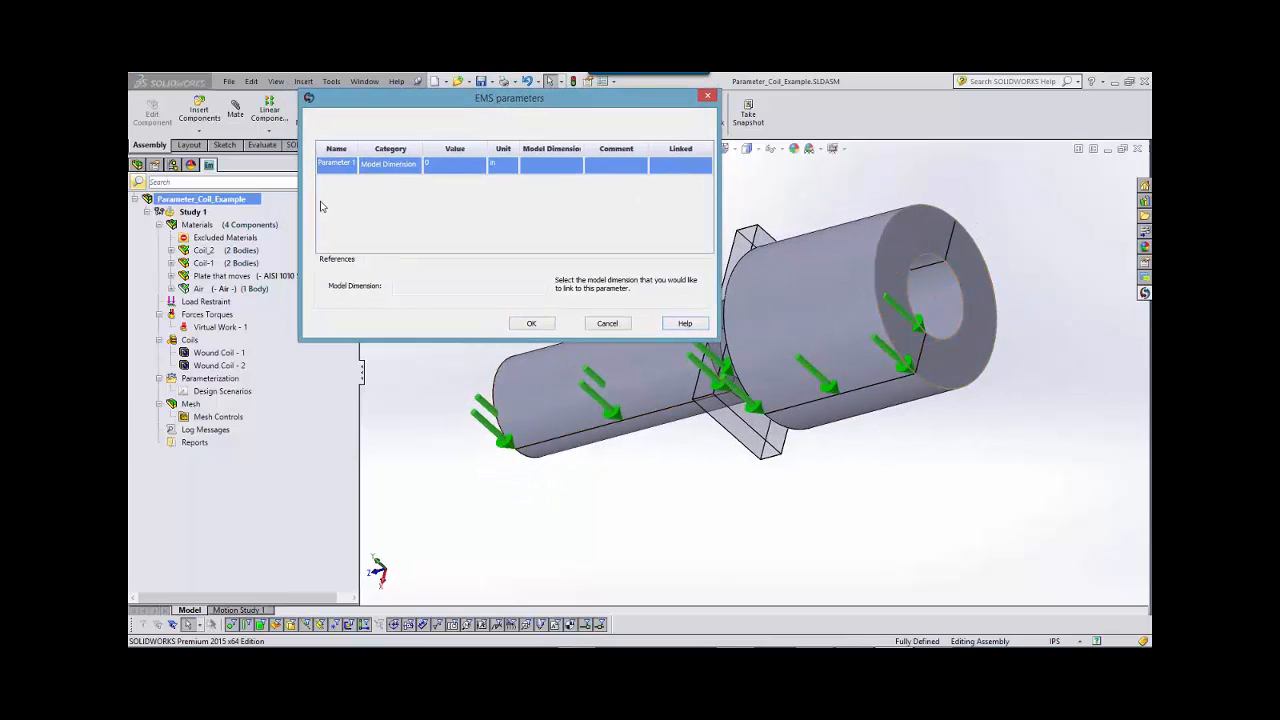
Open Sketch1 of the Coil component's Boss-Extrude1 for editing while the parameters table stays open.
click(138, 165)
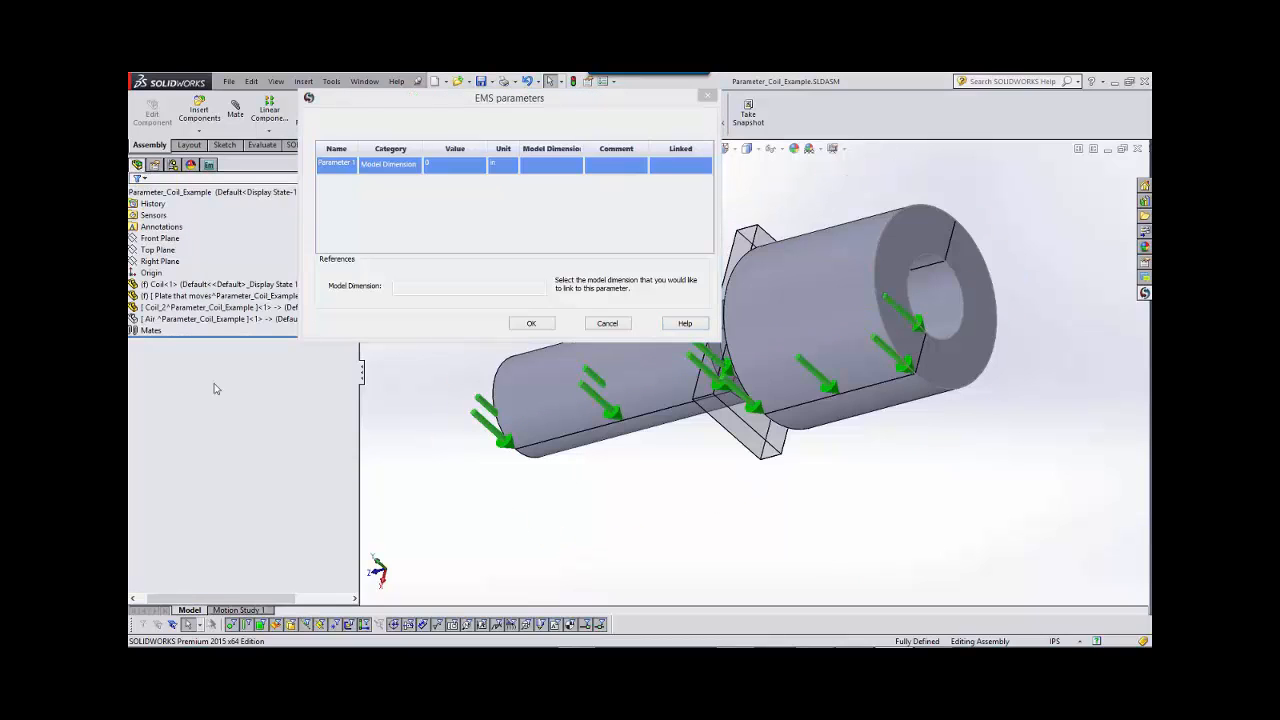
click(175, 285)
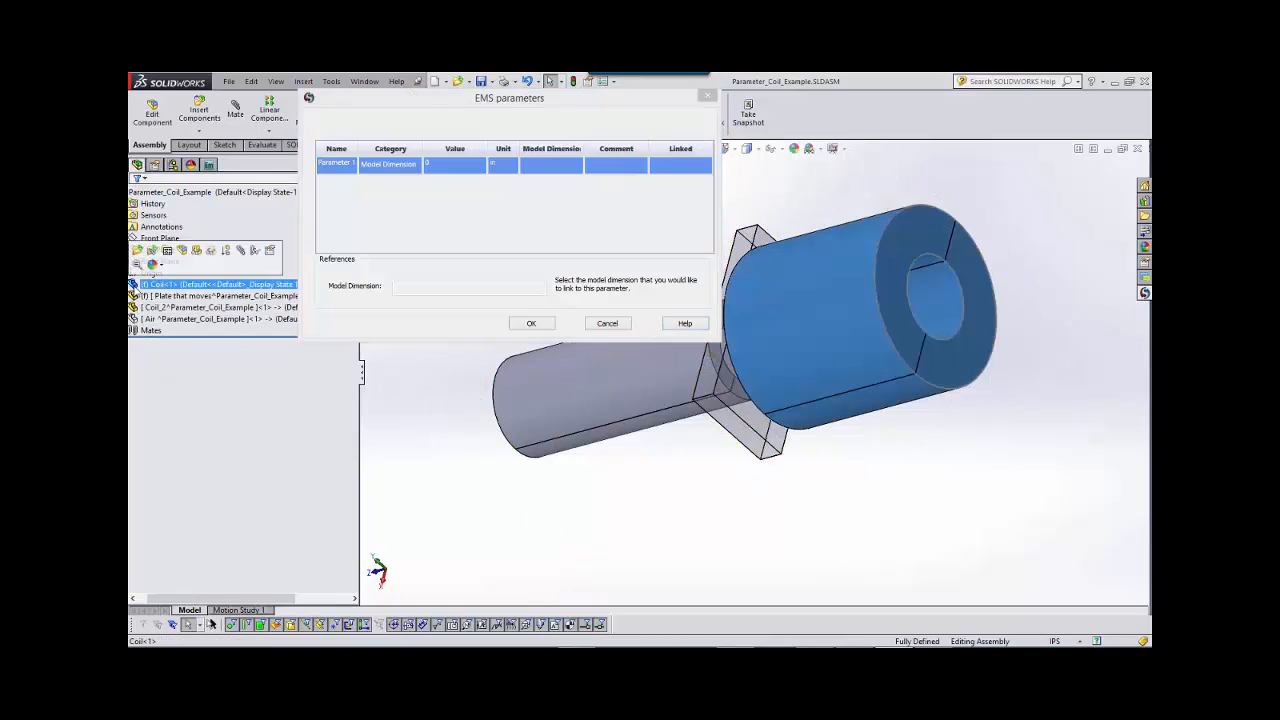
click(134, 285)
click(147, 399)
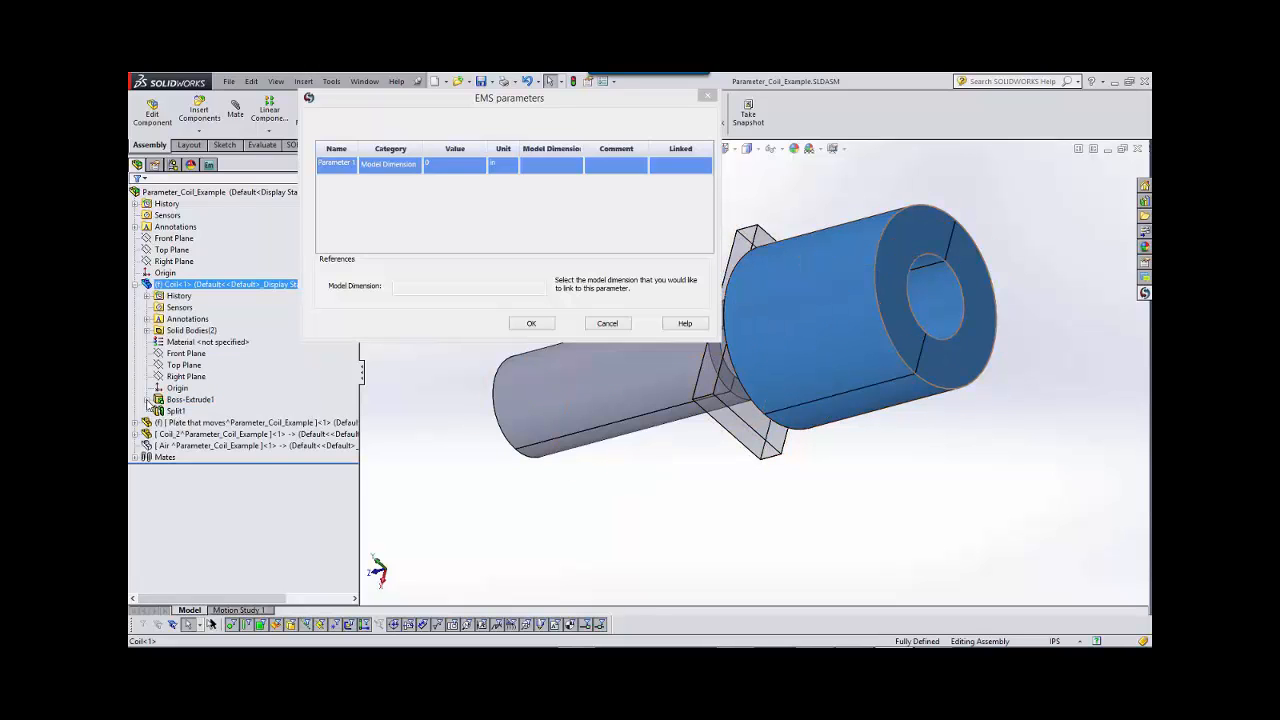
click(191, 411)
right_click(197, 414)
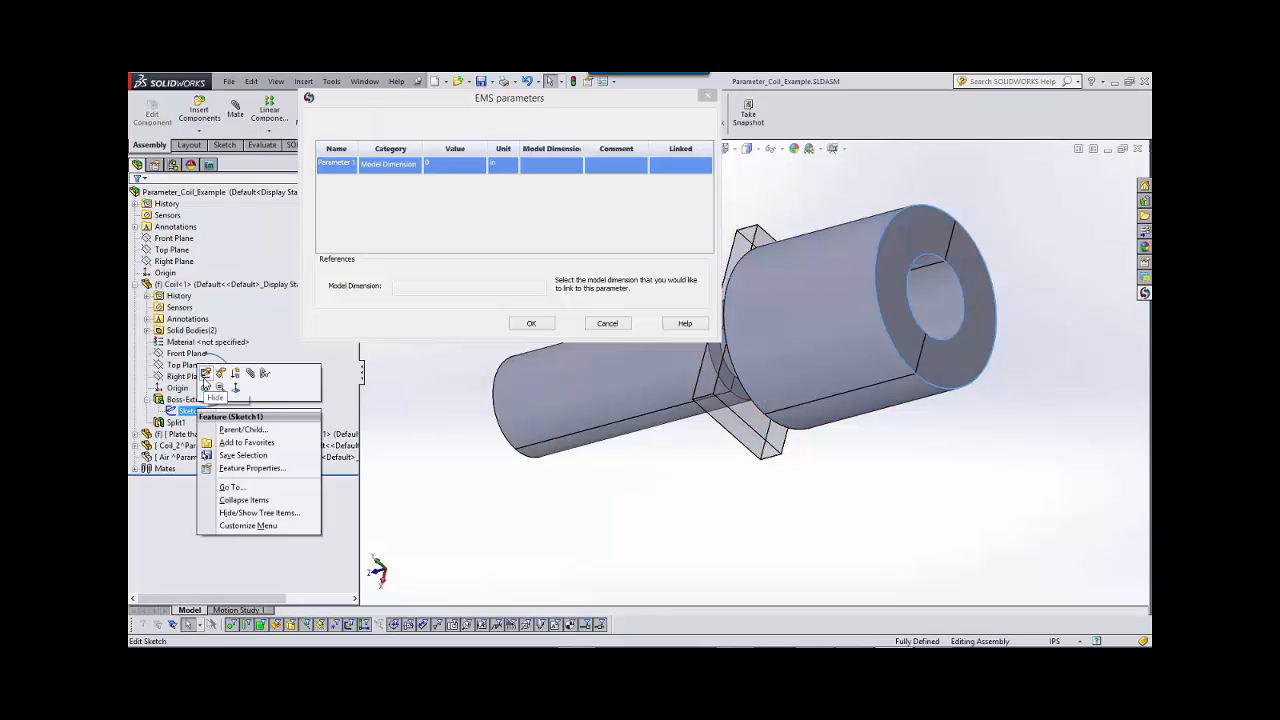
click(205, 383)
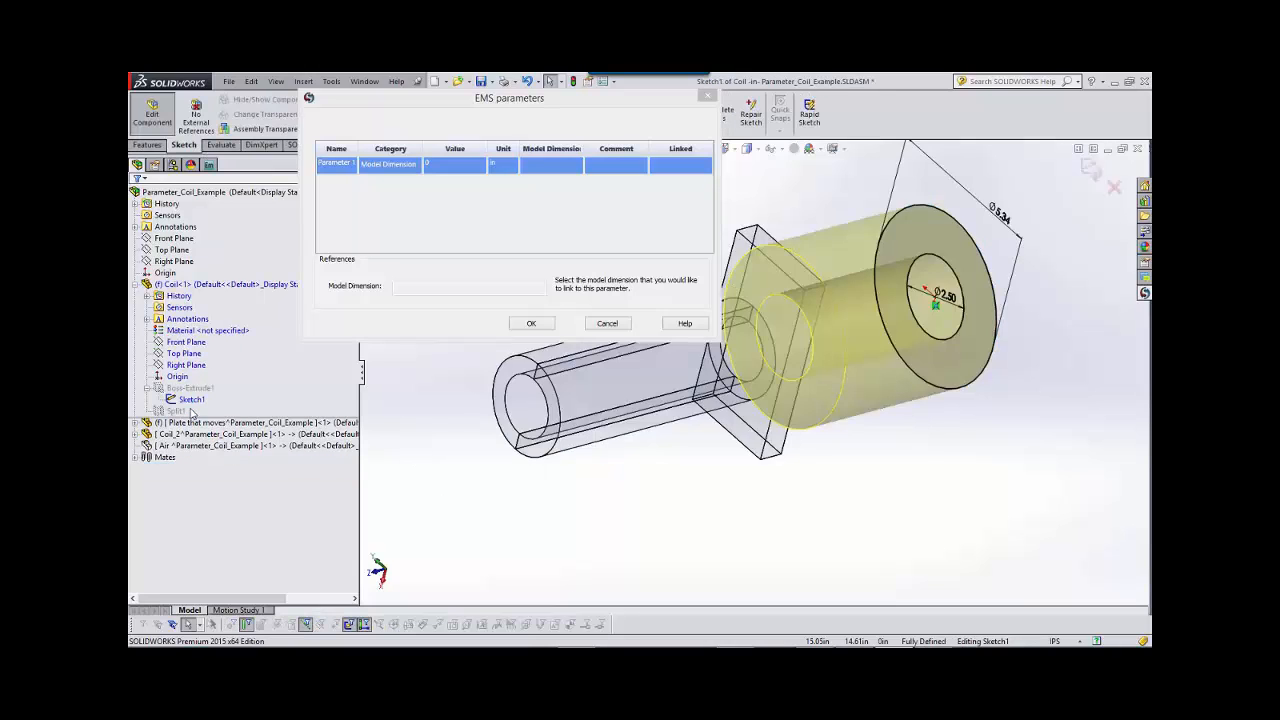
Link Parameter 1 to the larger coil's inner diameter dimension, accept the parameters, and return to the assembly.
click(957, 310)
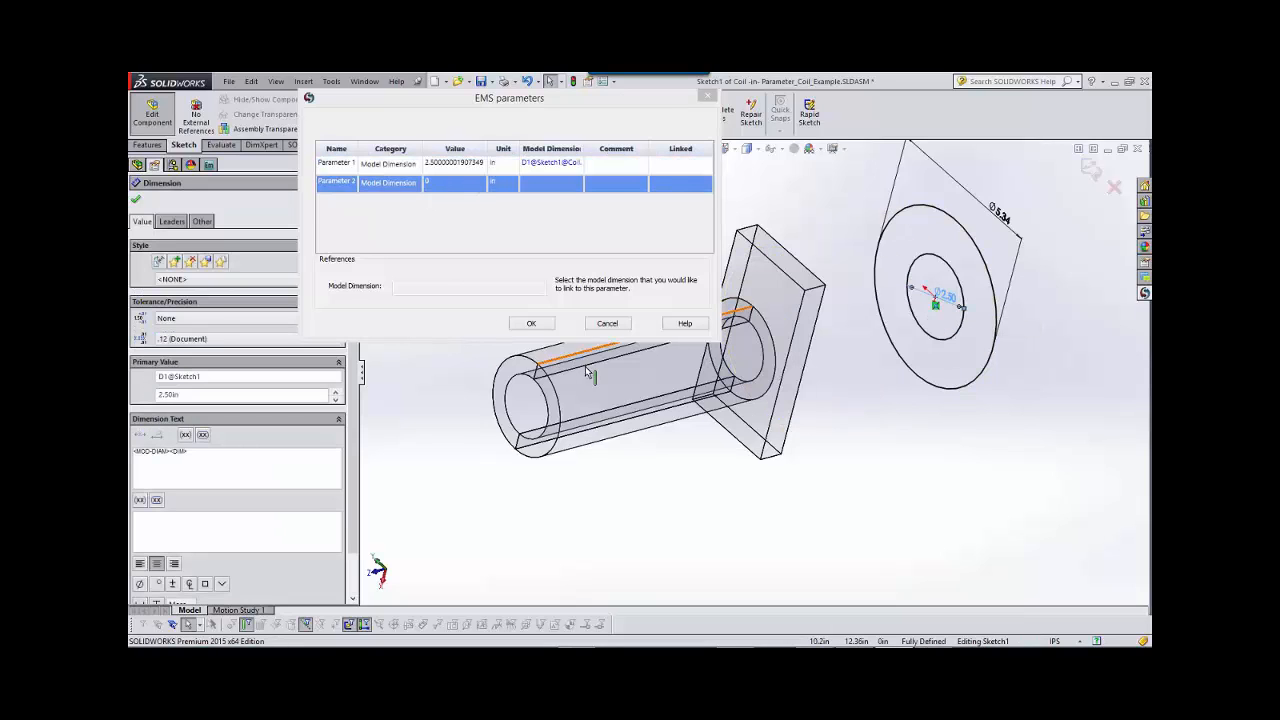
click(530, 325)
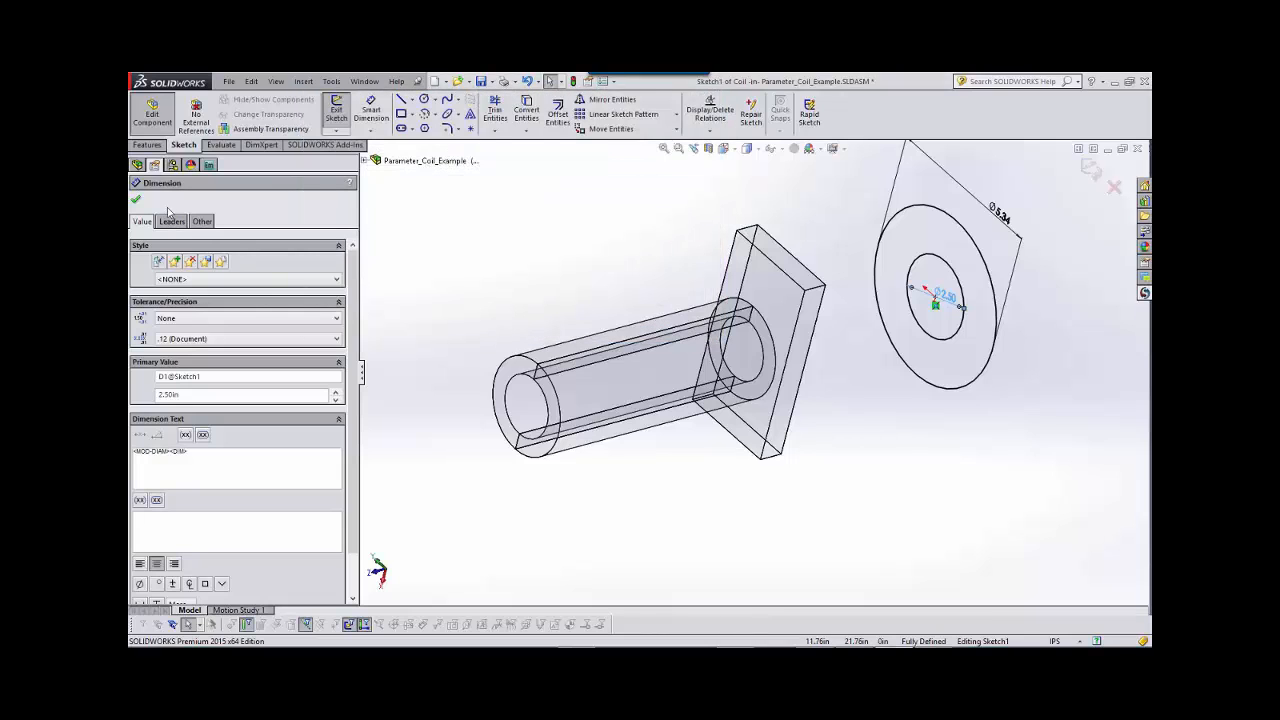
click(138, 202)
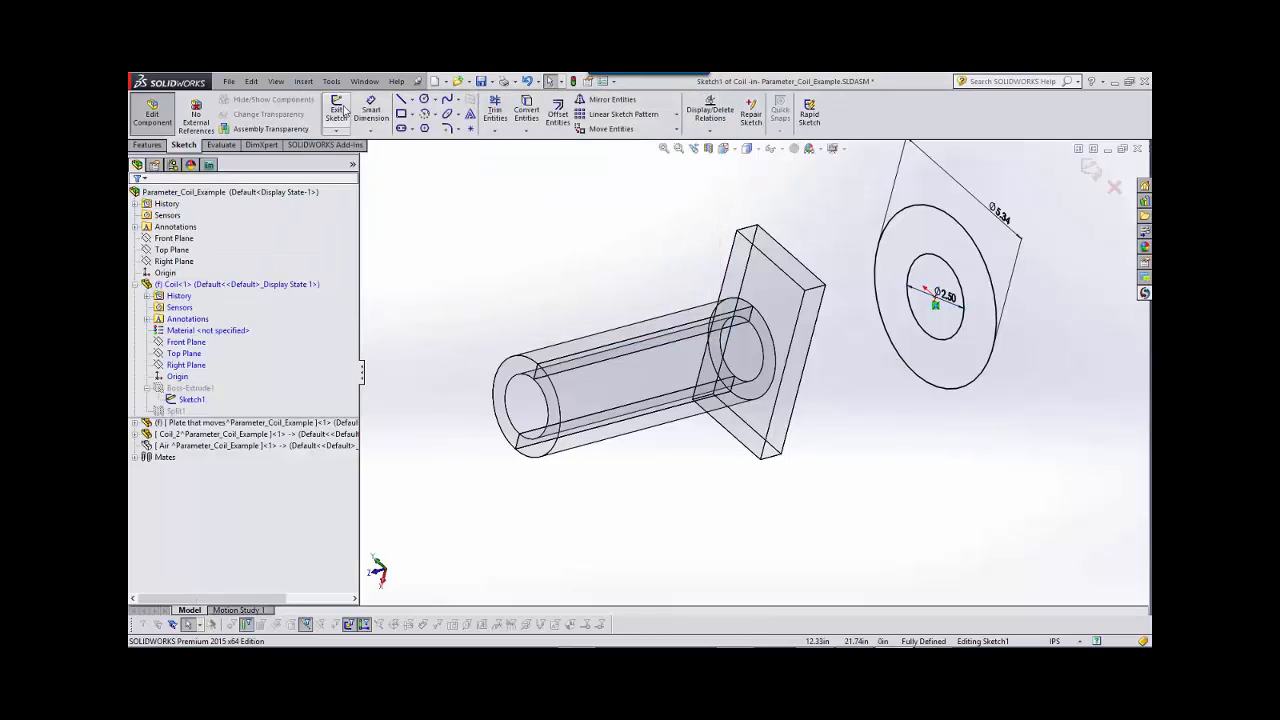
click(153, 114)
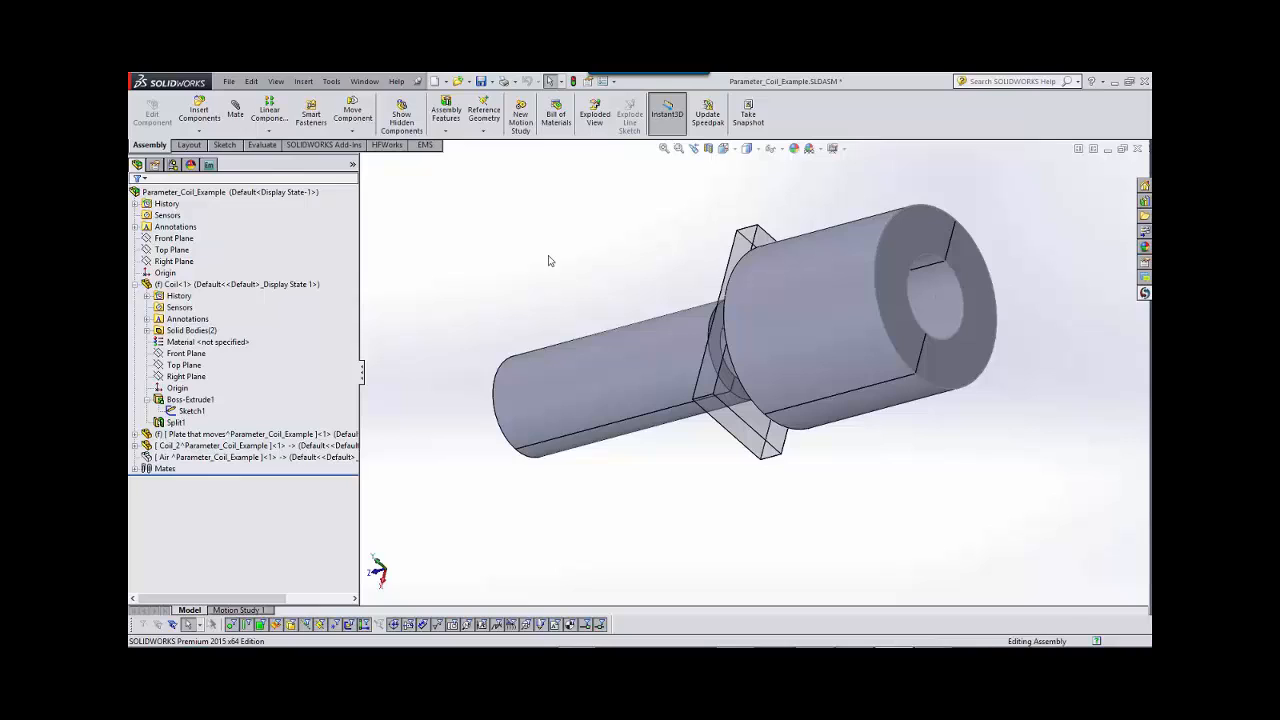
Open the study's Design Scenarios, widen the settings pane, and set Parameter 1's variation type to Discrete values.
click(209, 165)
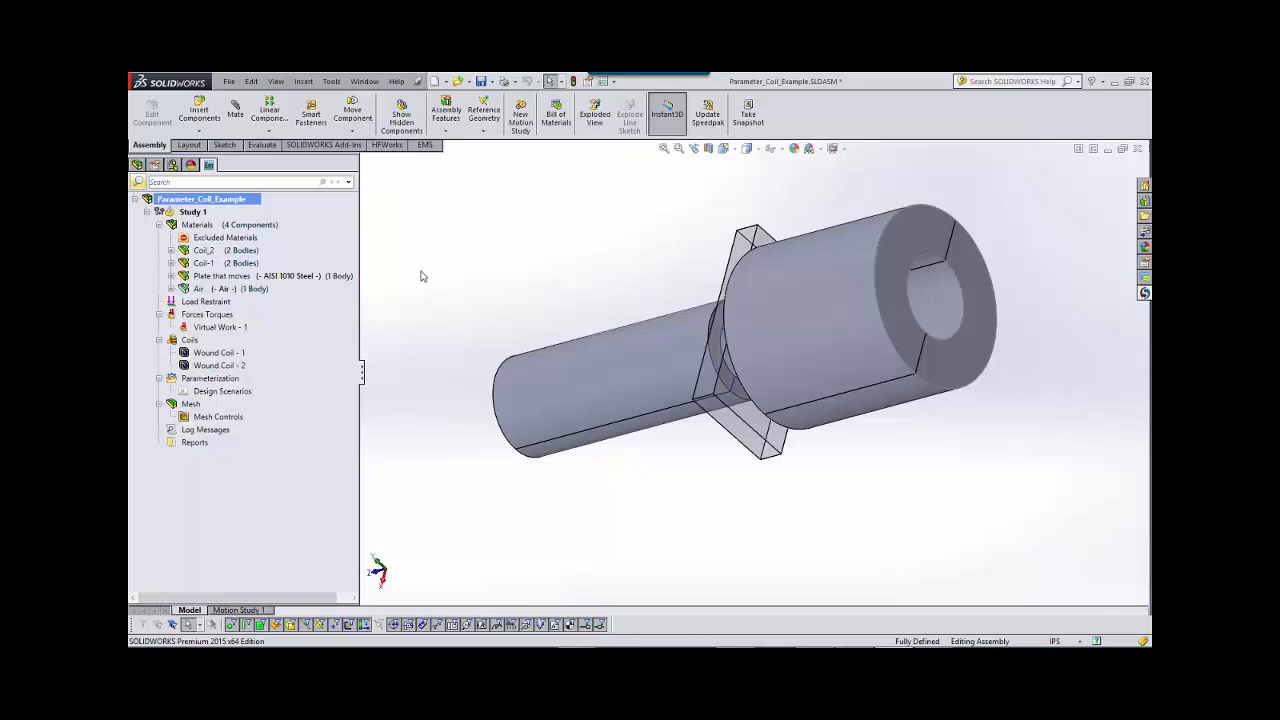
click(238, 393)
double_click(238, 393)
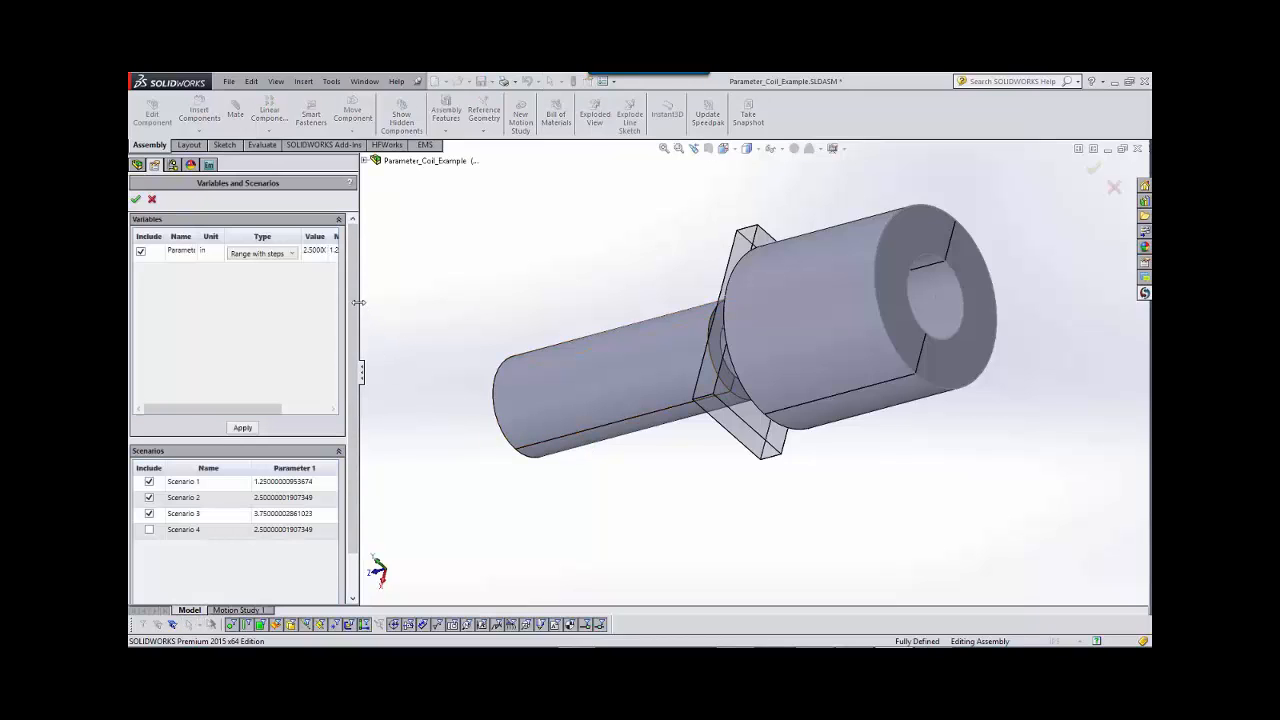
drag(364, 308, 412, 306)
click(296, 261)
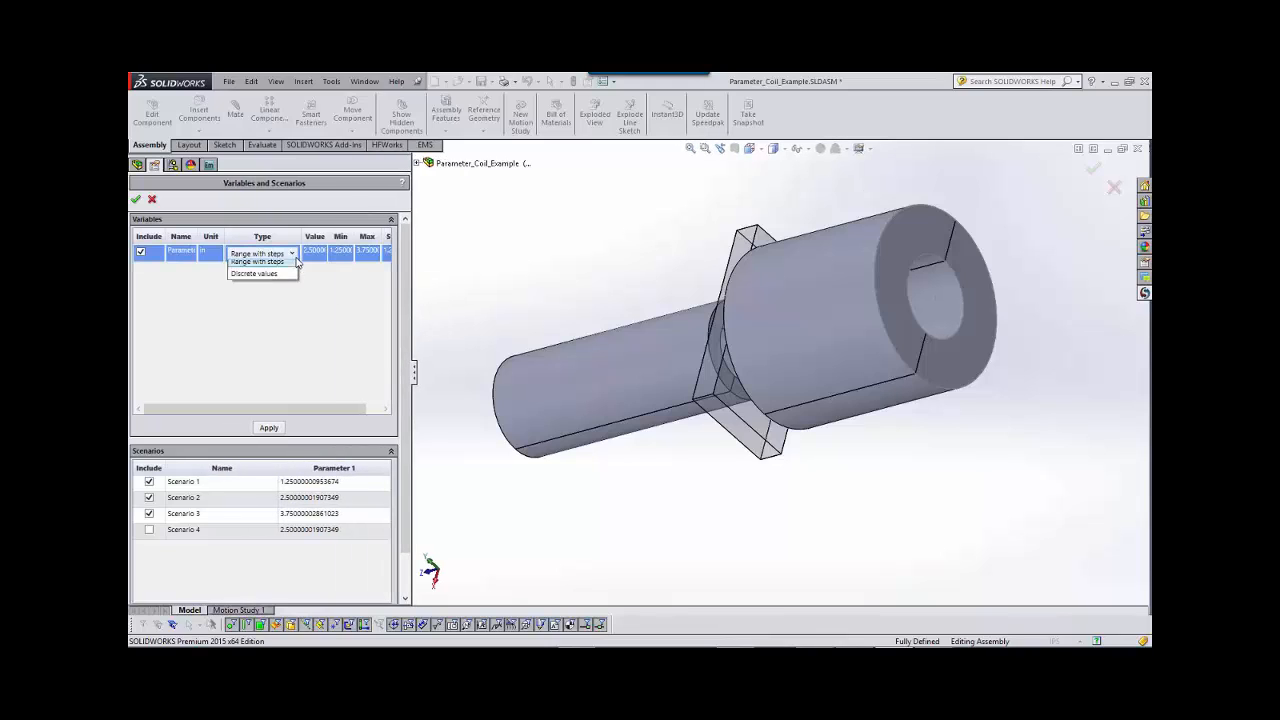
click(280, 282)
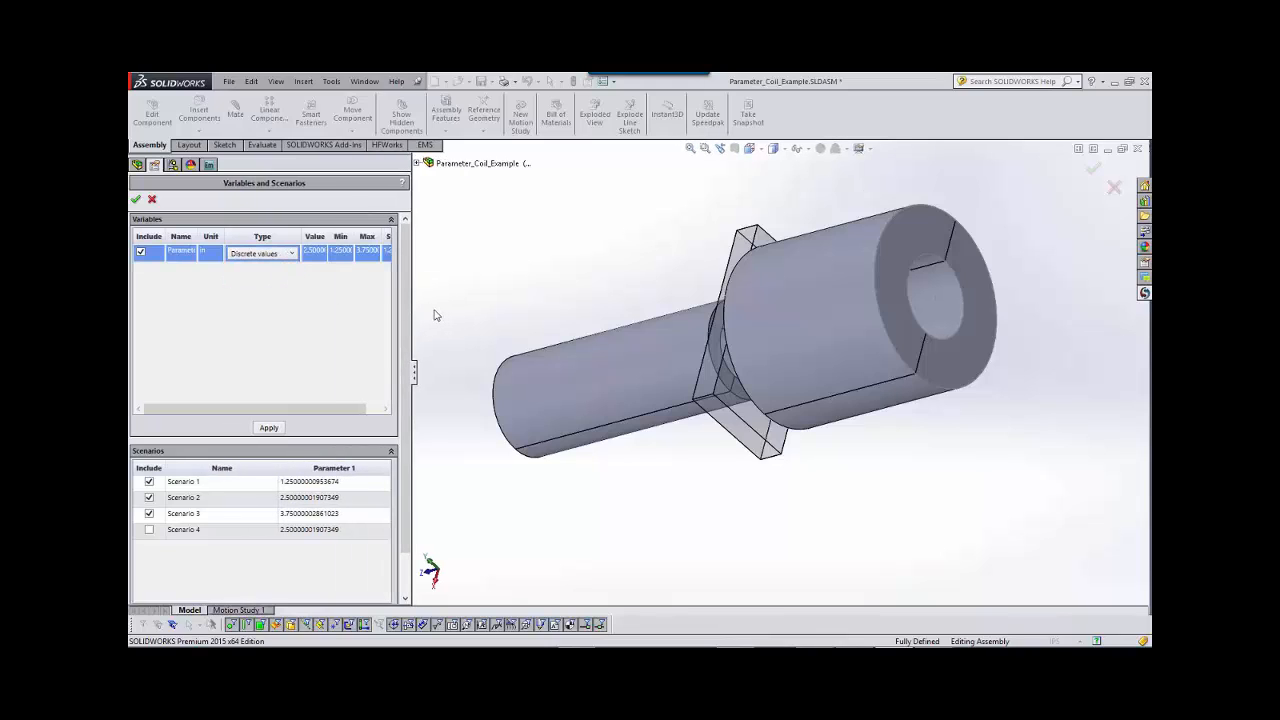
Set Parameter 1 to 2 for Scenario 1, 3 for Scenario 2 and 4 for Scenario 3, and accept the scenarios.
click(345, 484)
click(352, 484)
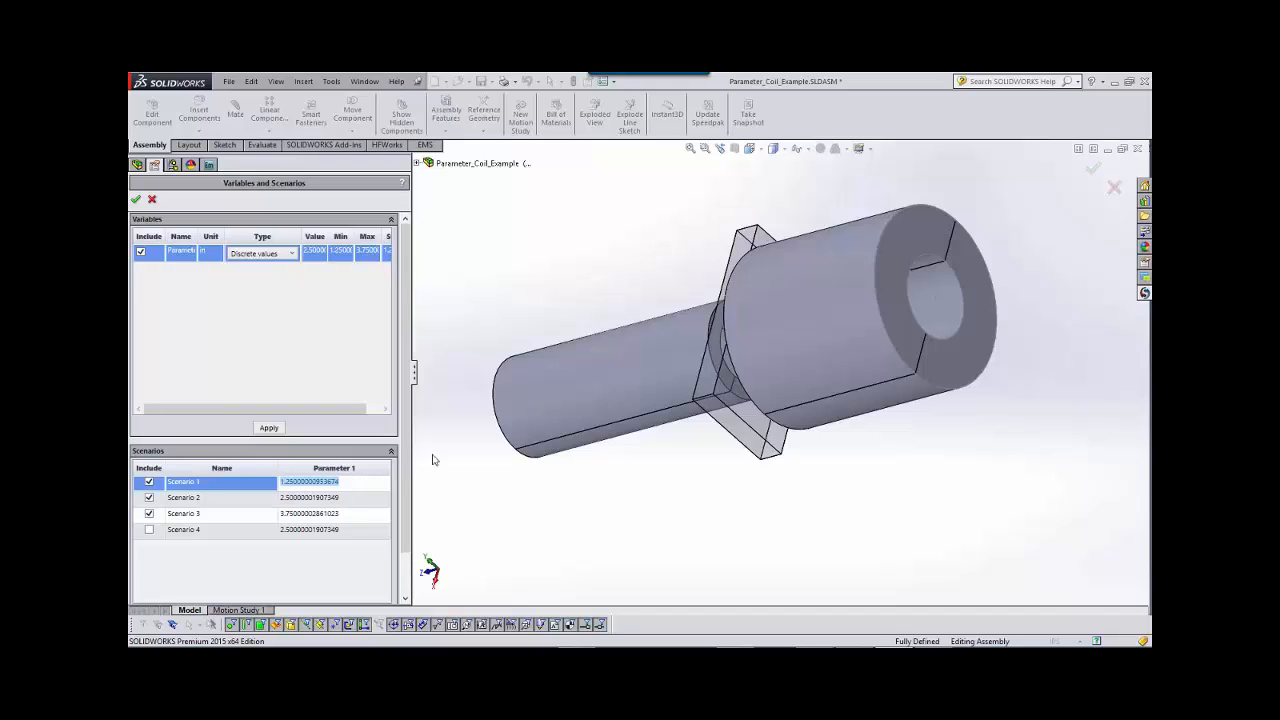
text(2)
click(352, 497)
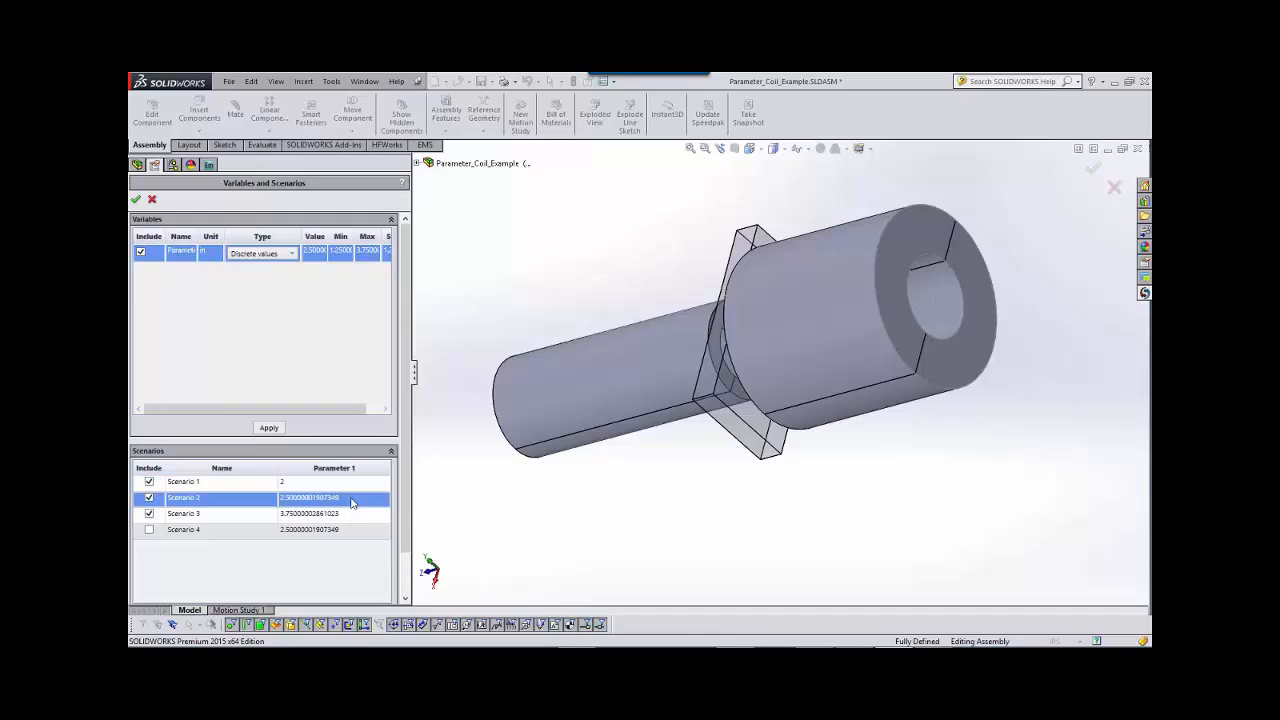
text(3)
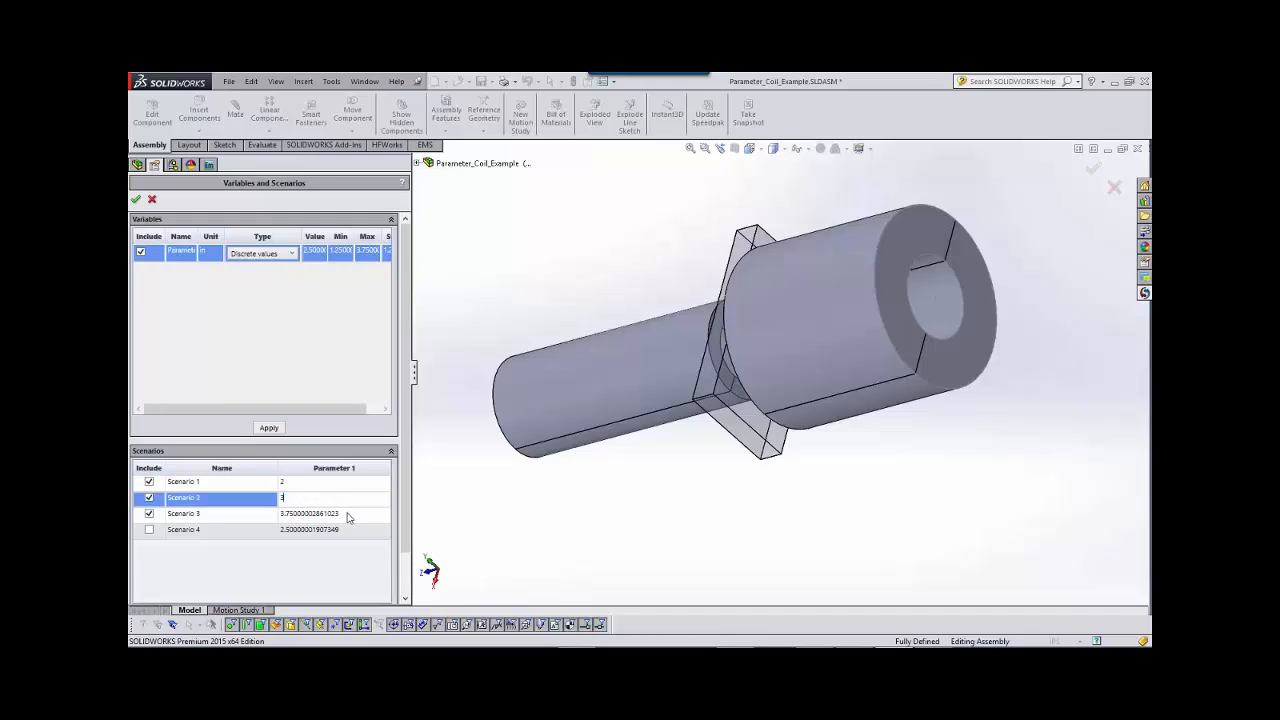
click(347, 513)
text(4)
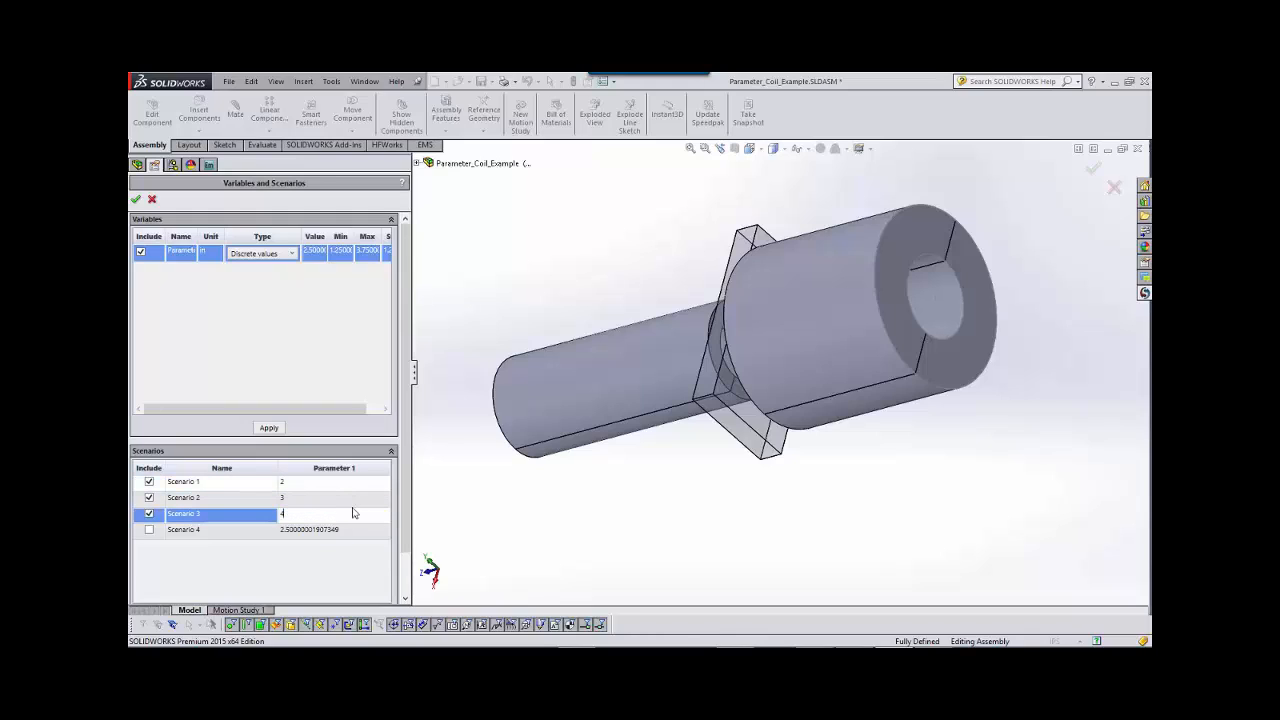
click(136, 200)
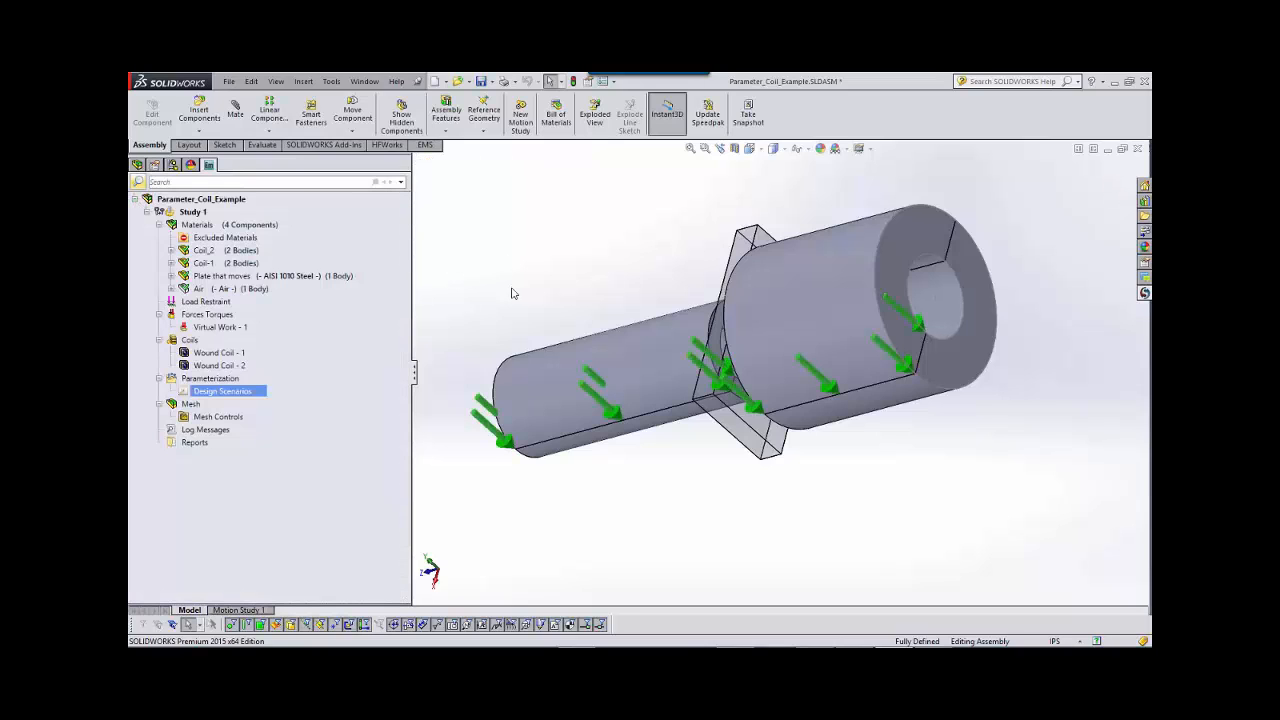
Check the diameter of the larger coil's inner circular edge with the document units set to IPS.
click(953, 337)
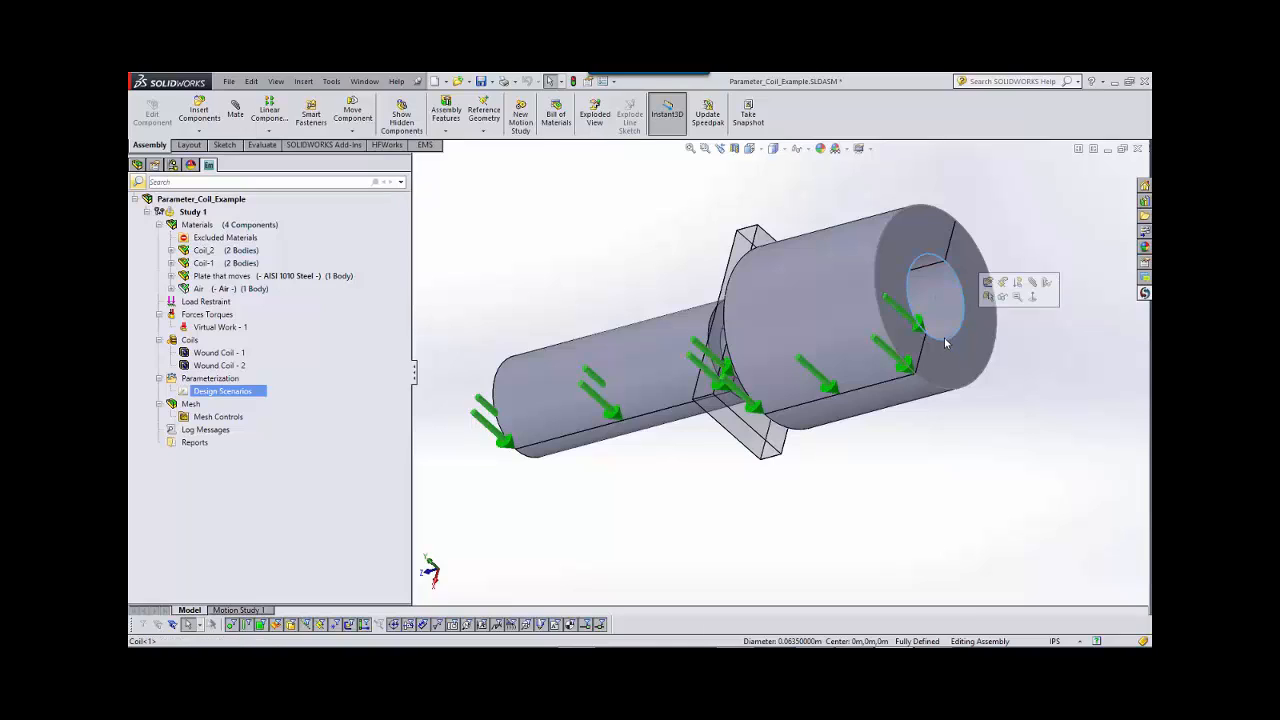
click(1056, 641)
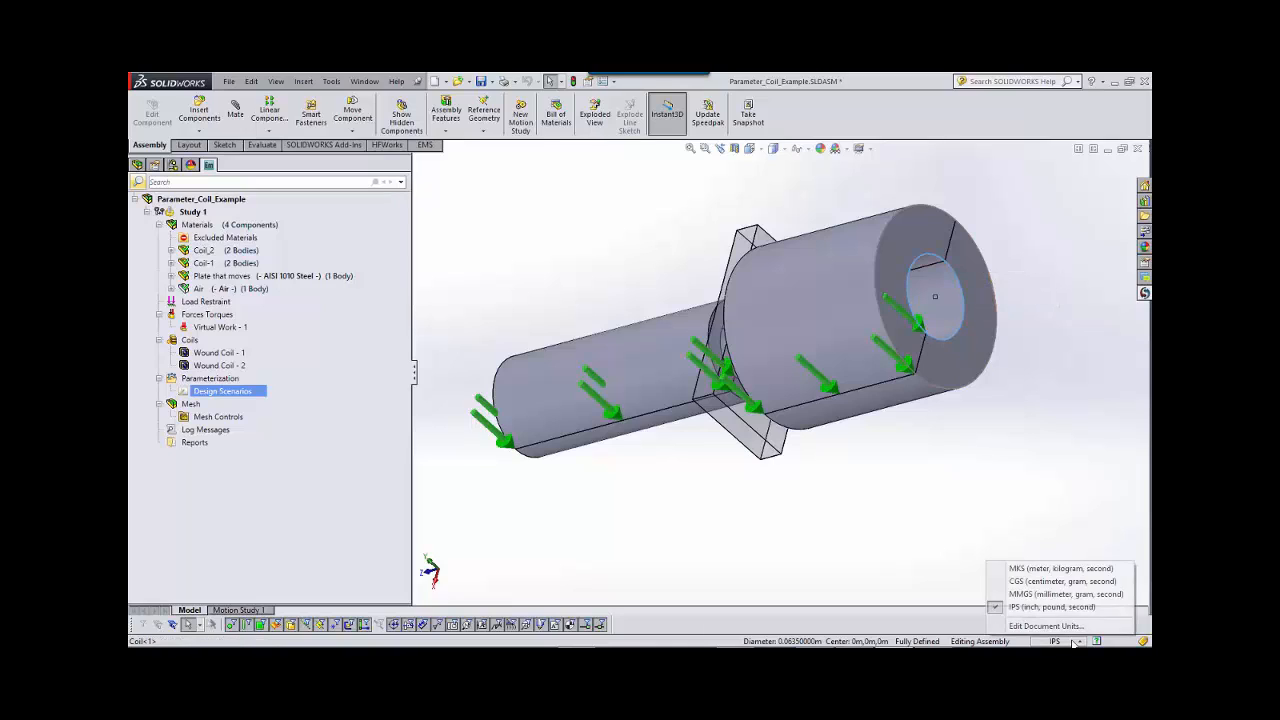
click(1036, 608)
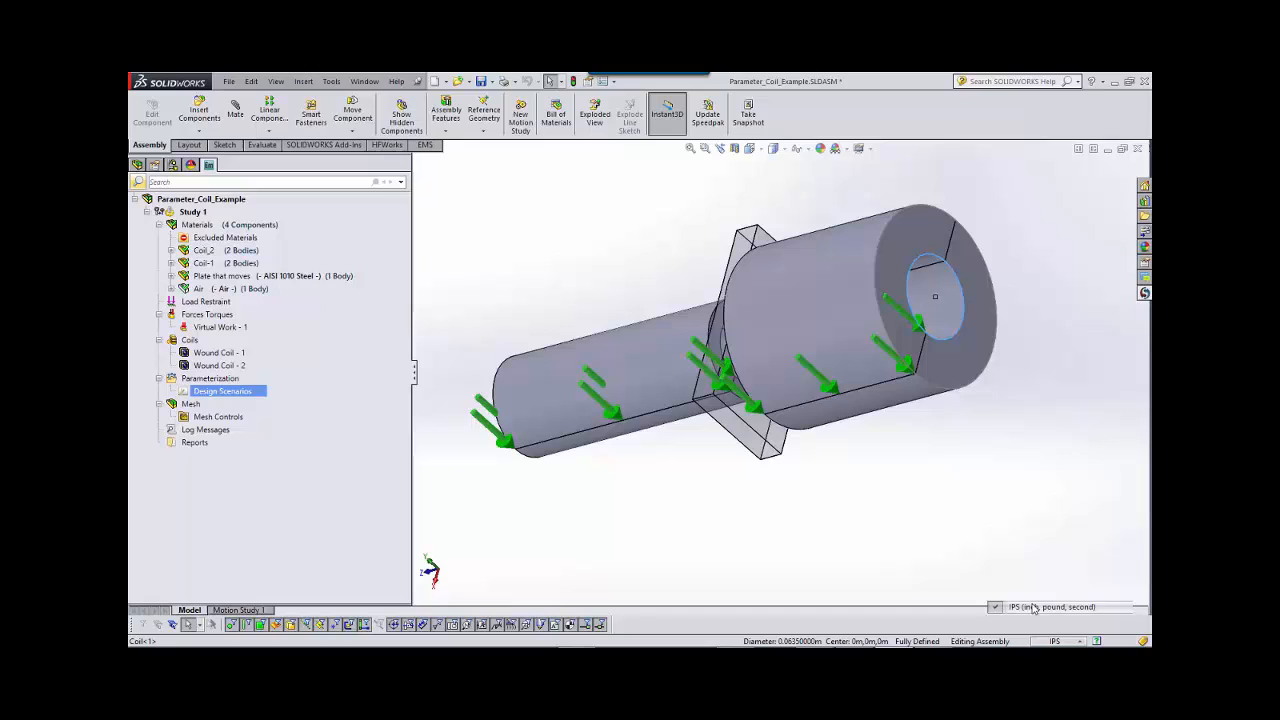
click(951, 338)
click(906, 452)
mouse_move(906, 452)
middle_down()
mouse_move(931, 440)
mouse_move(897, 449)
middle_up()
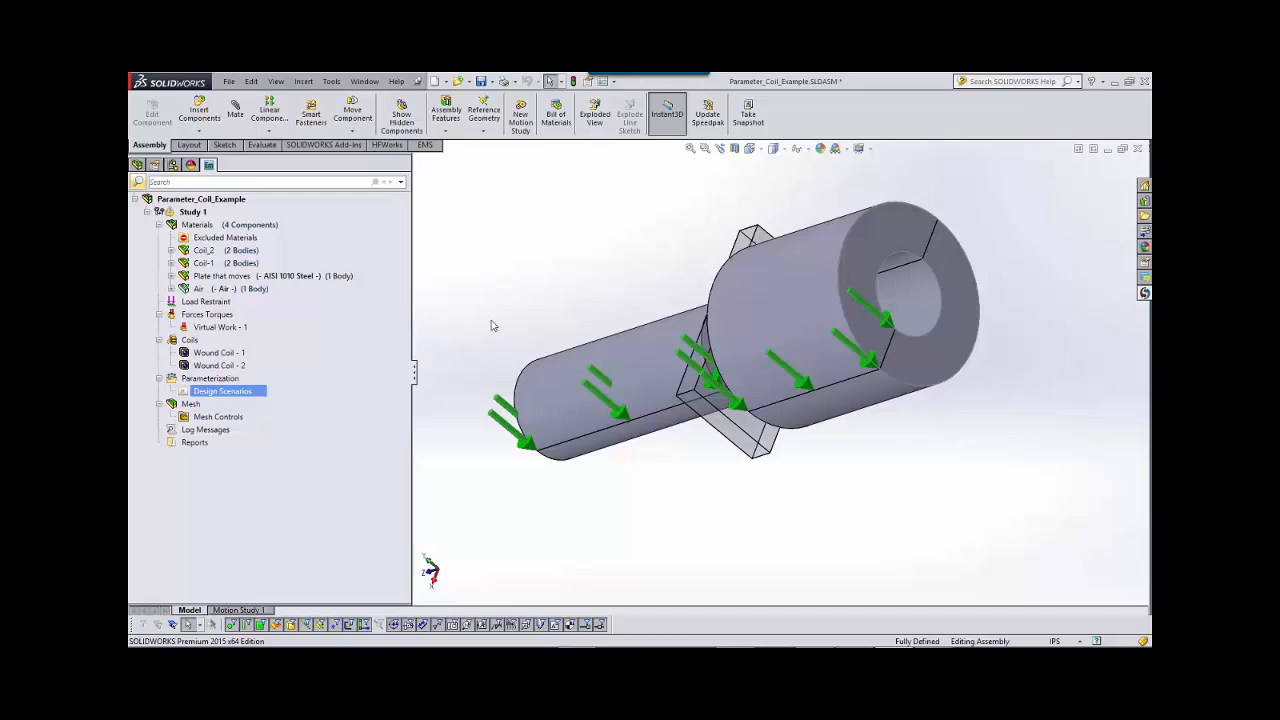
Run Study 1, saving the assembly before and after the run.
click(481, 81)
right_click(194, 212)
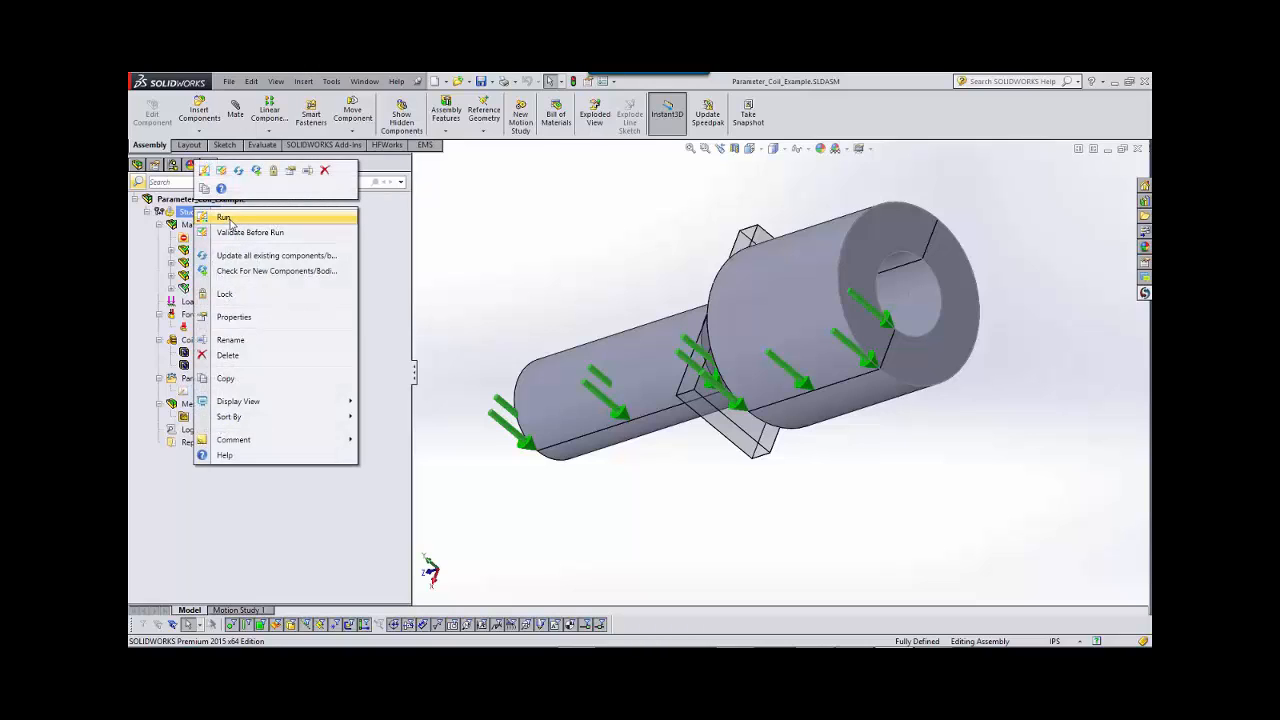
click(224, 218)
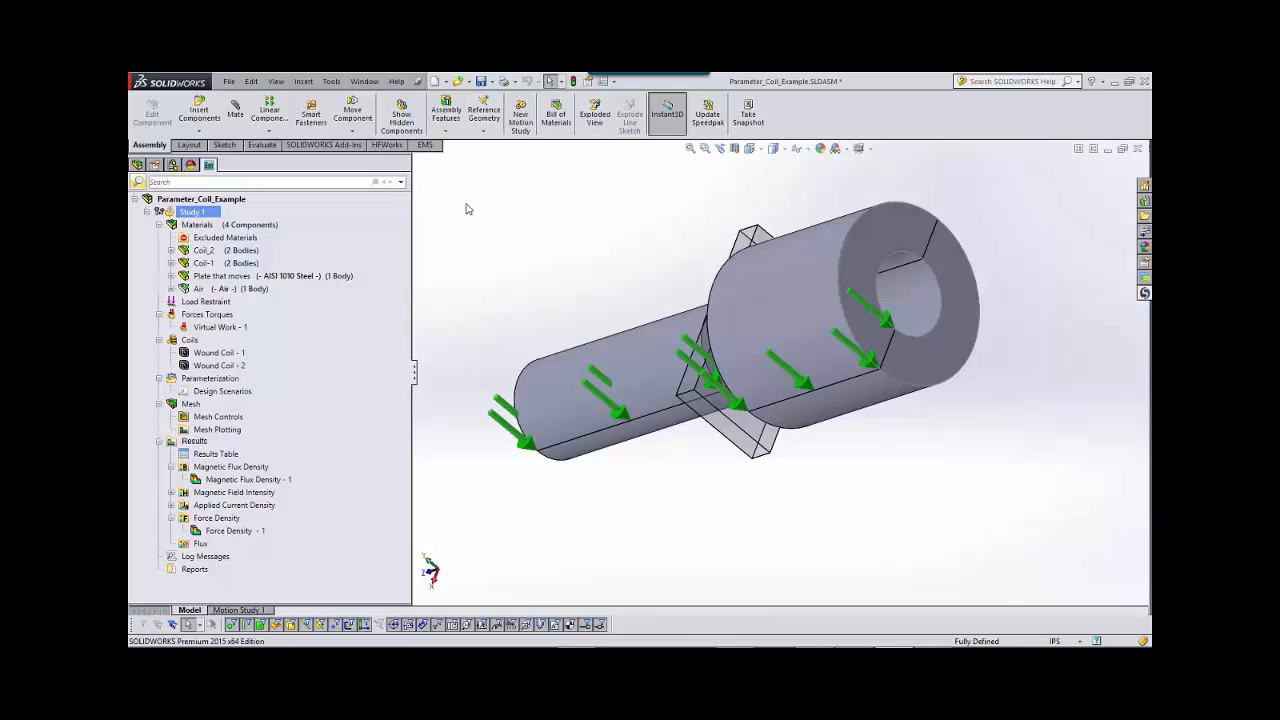
middle_drag(524, 273, 531, 270)
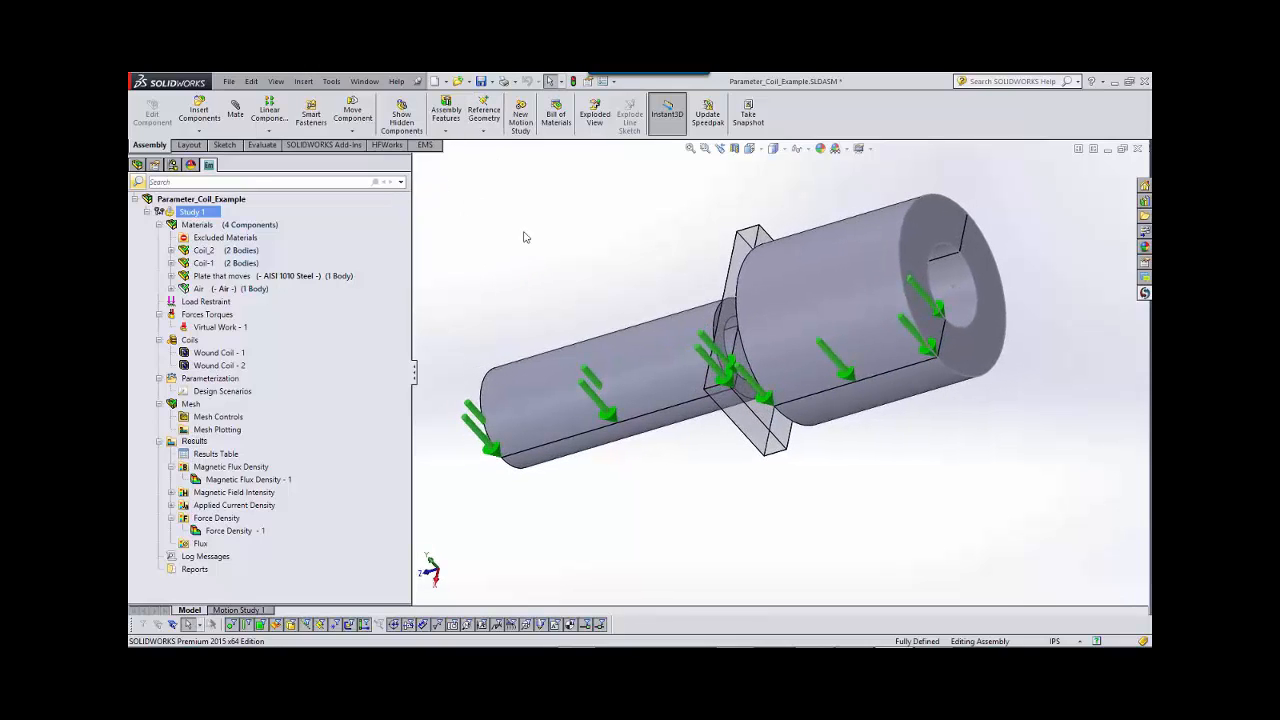
click(481, 81)
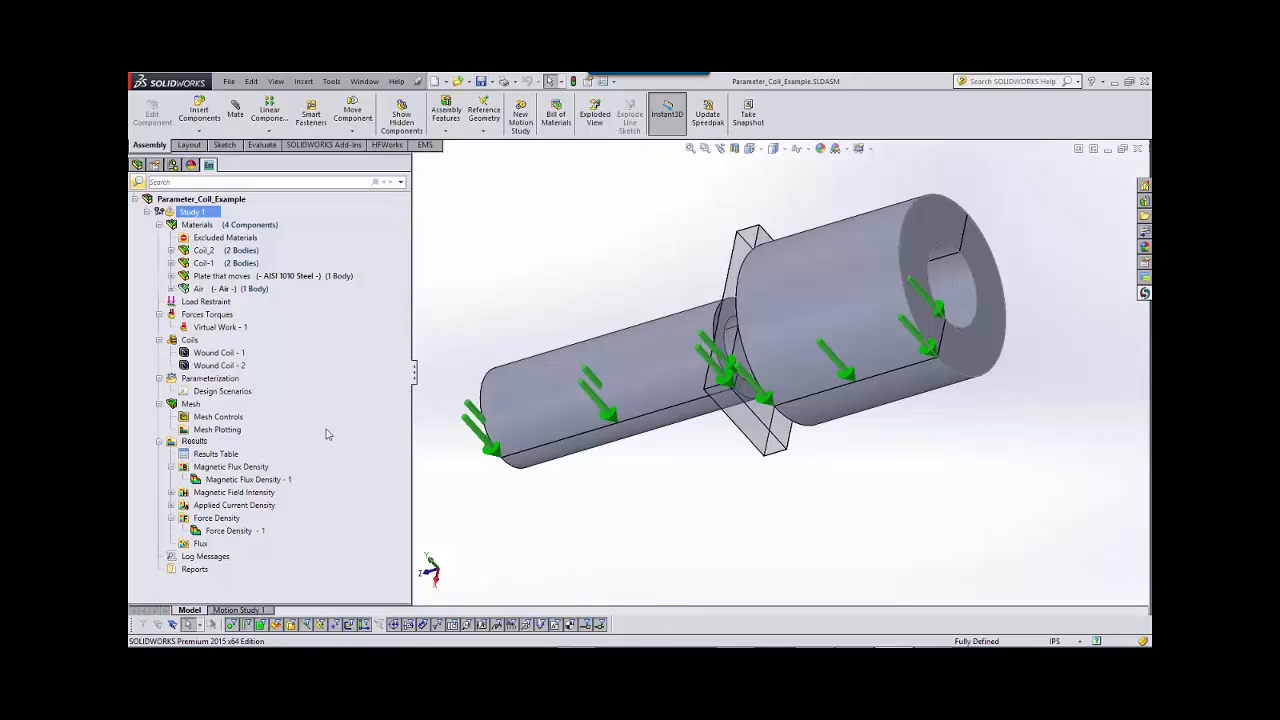
Open the Results Table of Study 1 and enlarge its window to show all the force components.
click(237, 455)
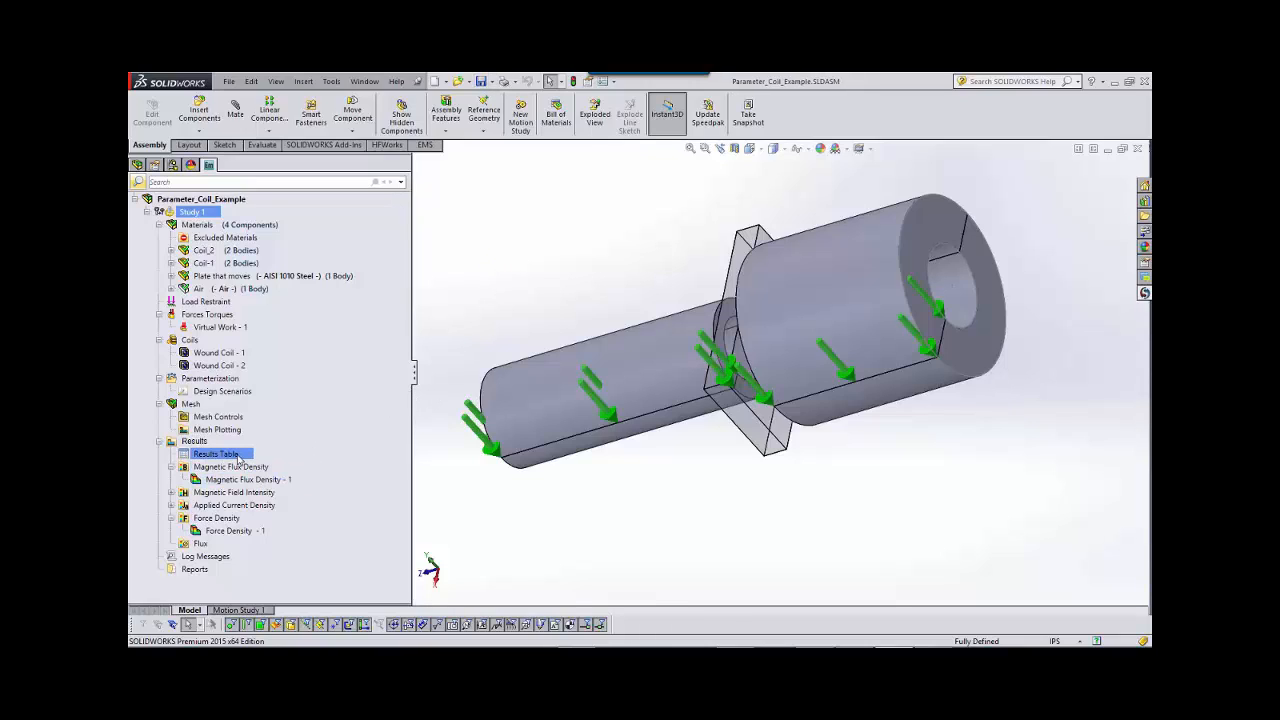
double_click(237, 456)
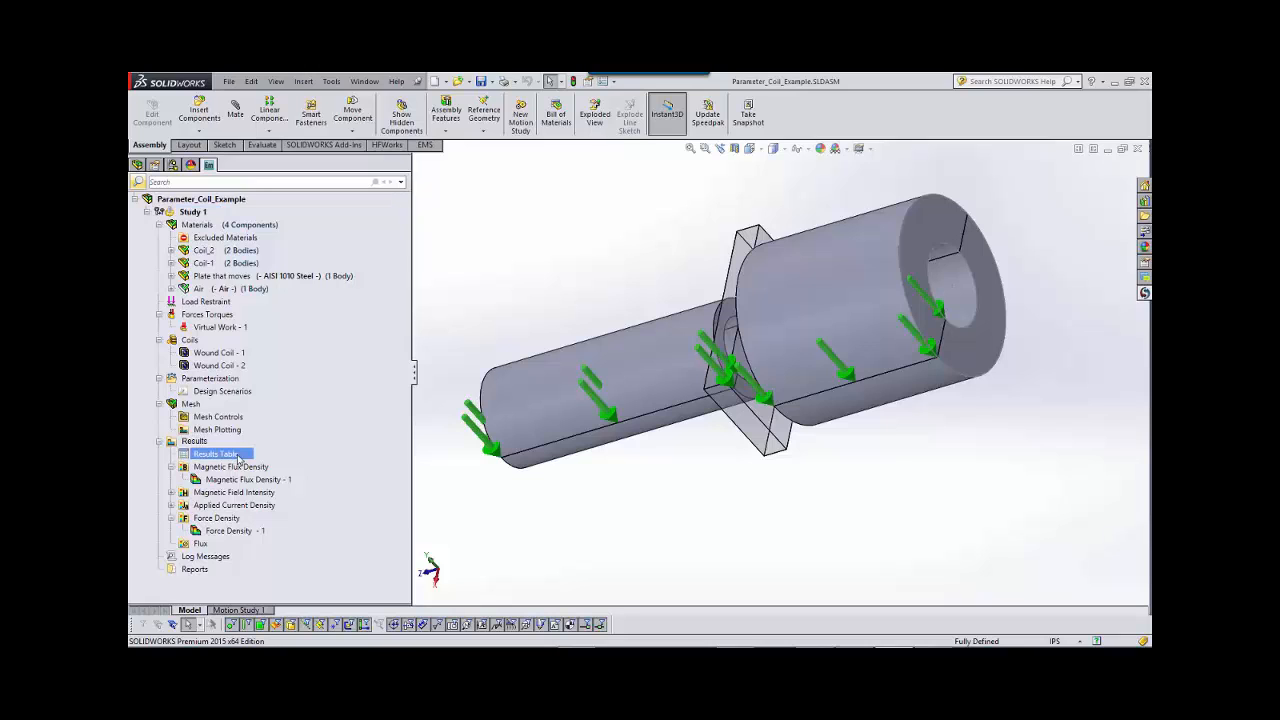
drag(690, 183, 516, 138)
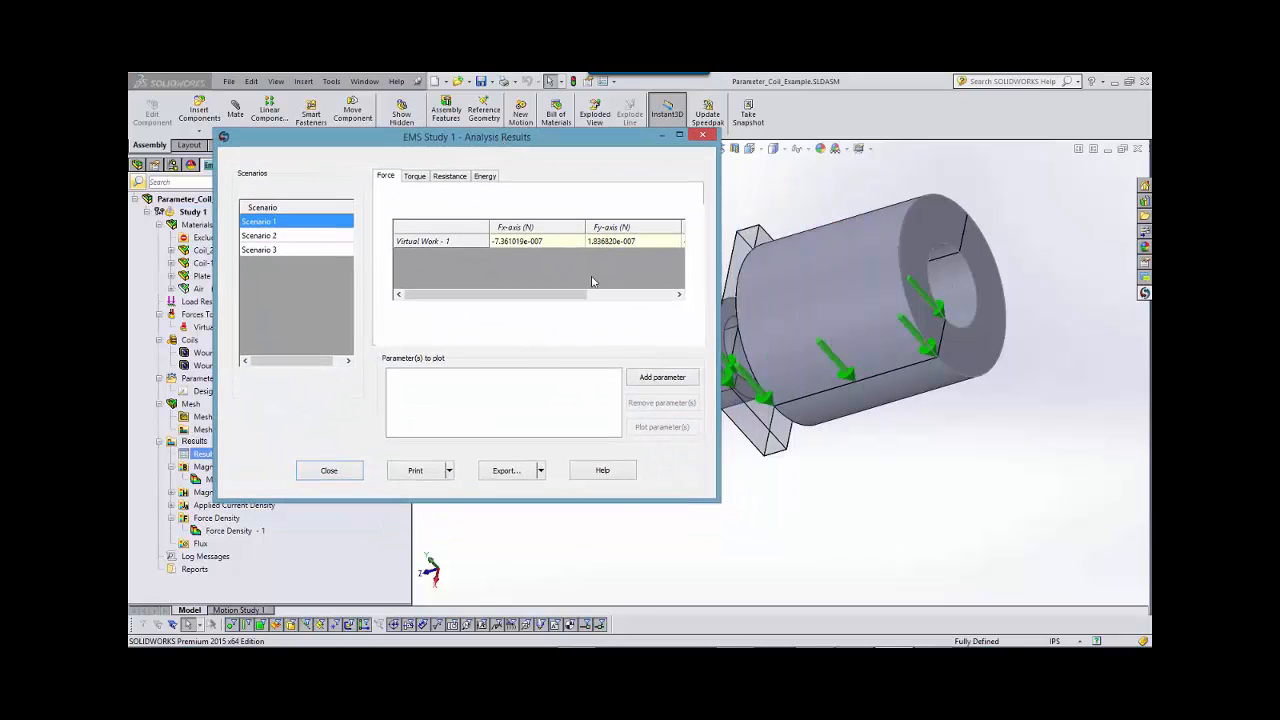
drag(718, 500, 935, 529)
mouse_move(697, 130)
mouse_down()
mouse_move(722, 140)
mouse_move(957, 452)
mouse_move(1035, 456)
mouse_move(708, 98)
mouse_move(674, 118)
mouse_move(754, 138)
mouse_move(896, 293)
mouse_move(728, 168)
mouse_move(700, 120)
mouse_up()
Add the Virtual Work - 1 Fz-axis force to the parameters to plot, and compare the forces of the three scenarios.
click(720, 186)
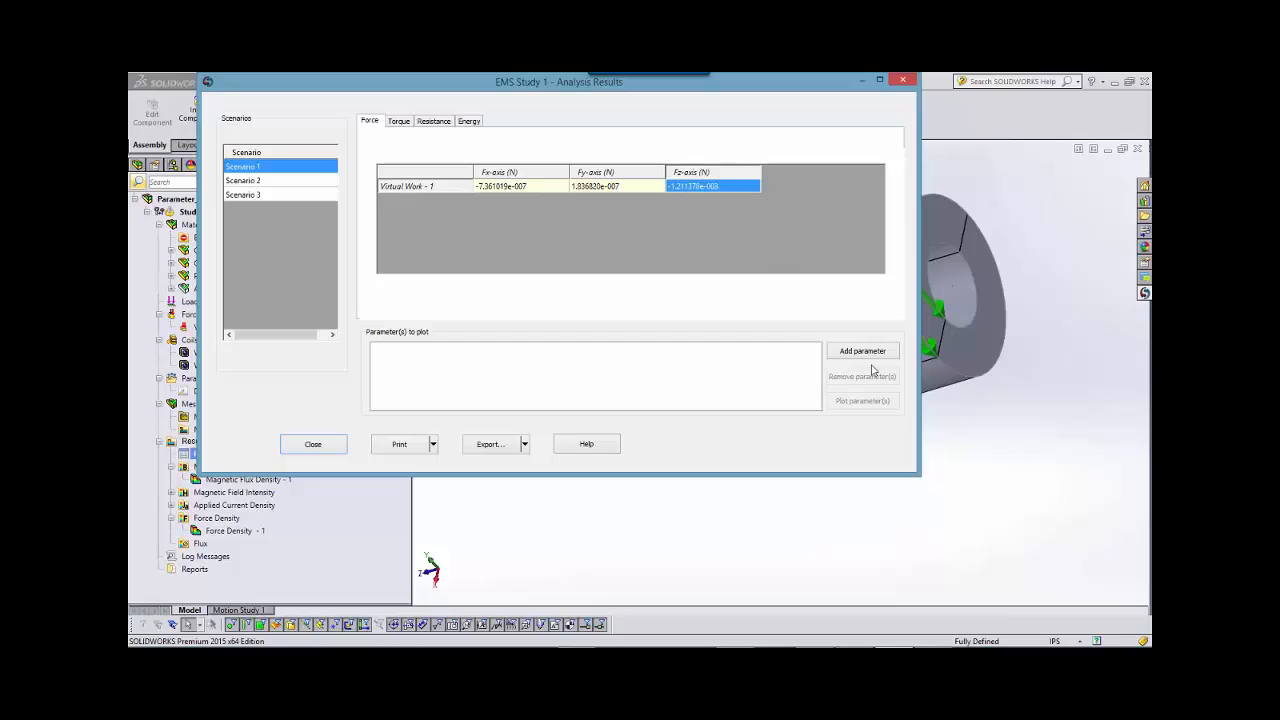
click(863, 352)
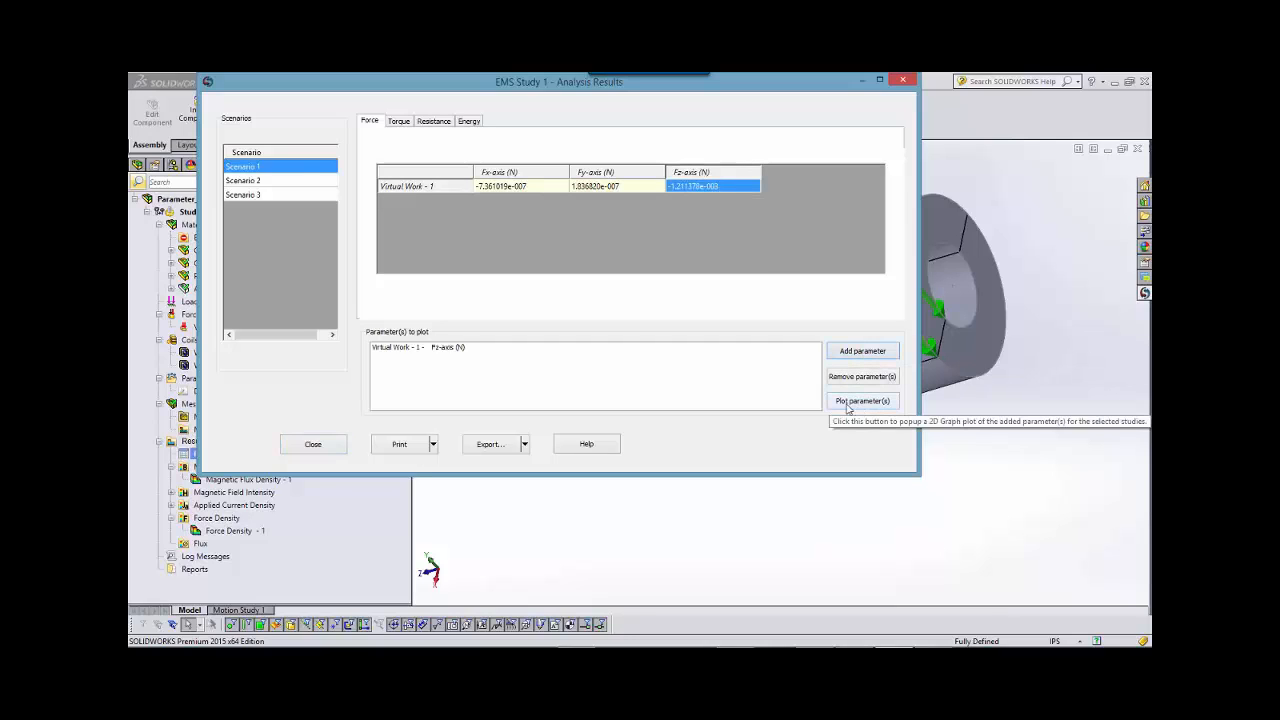
click(288, 181)
click(283, 196)
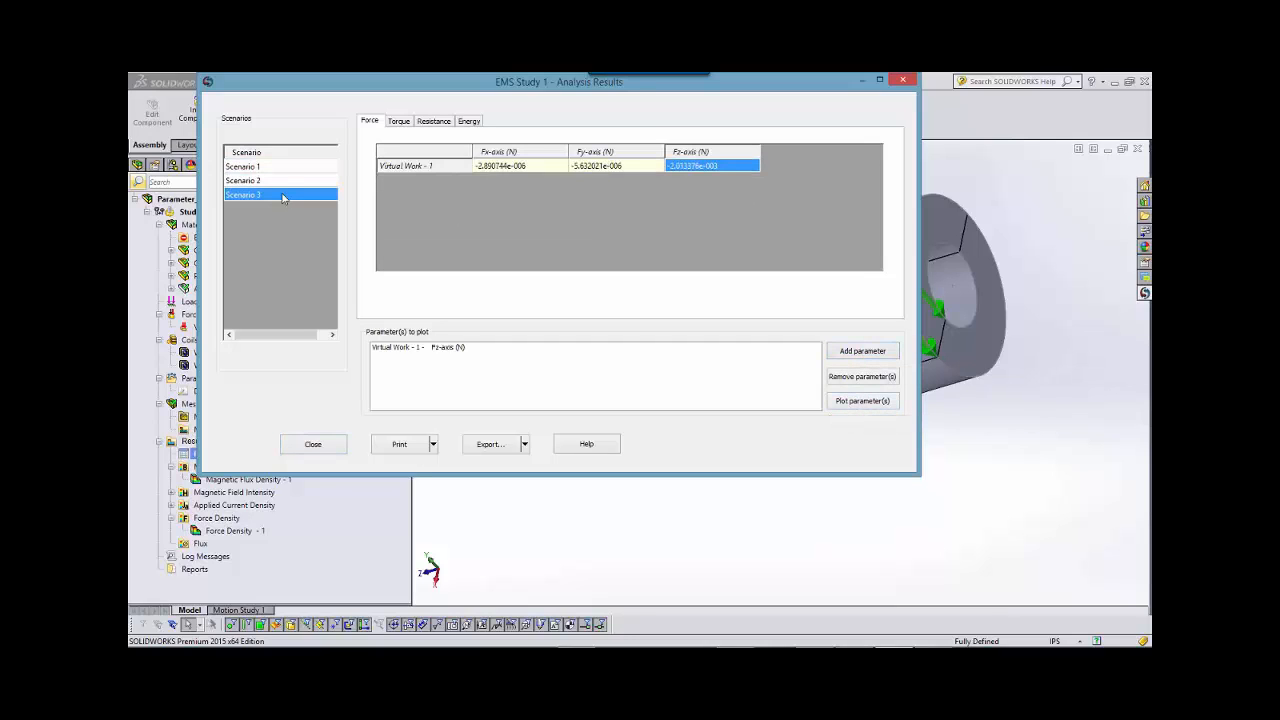
click(283, 167)
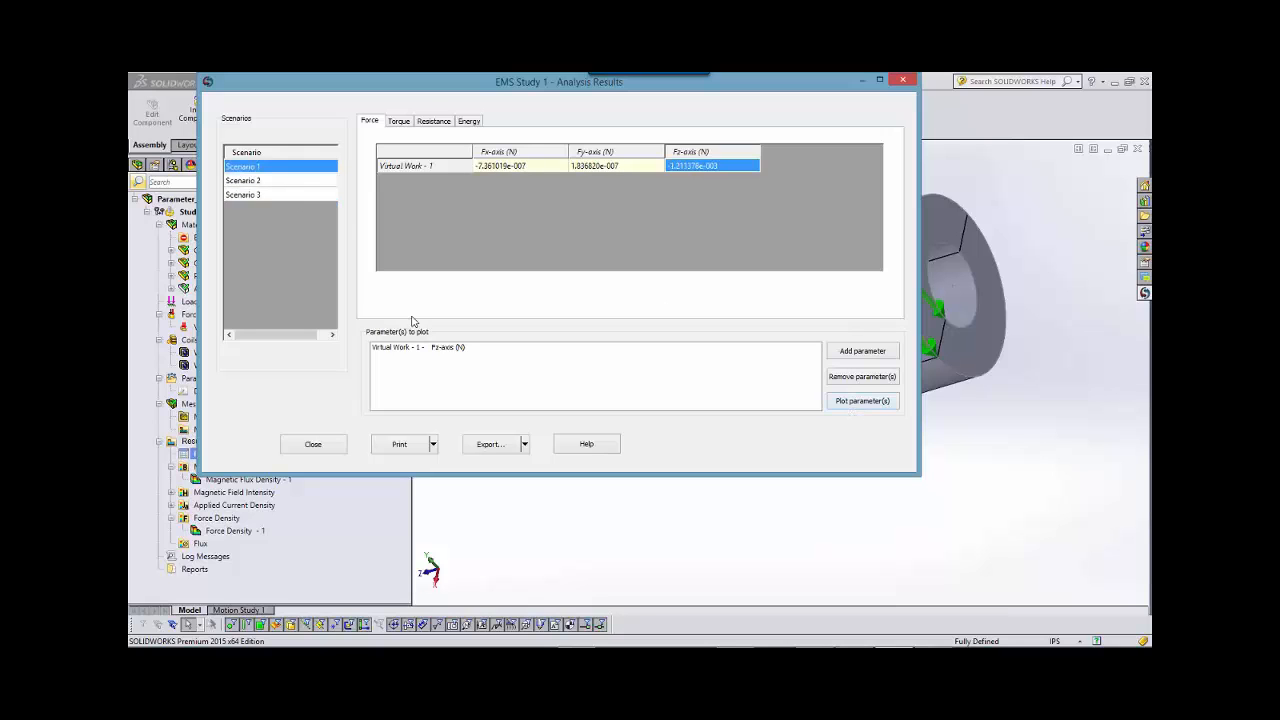
Plot the Fz-axis force across the scenarios, examine the curve, and close the chart and the results table.
click(437, 350)
click(858, 404)
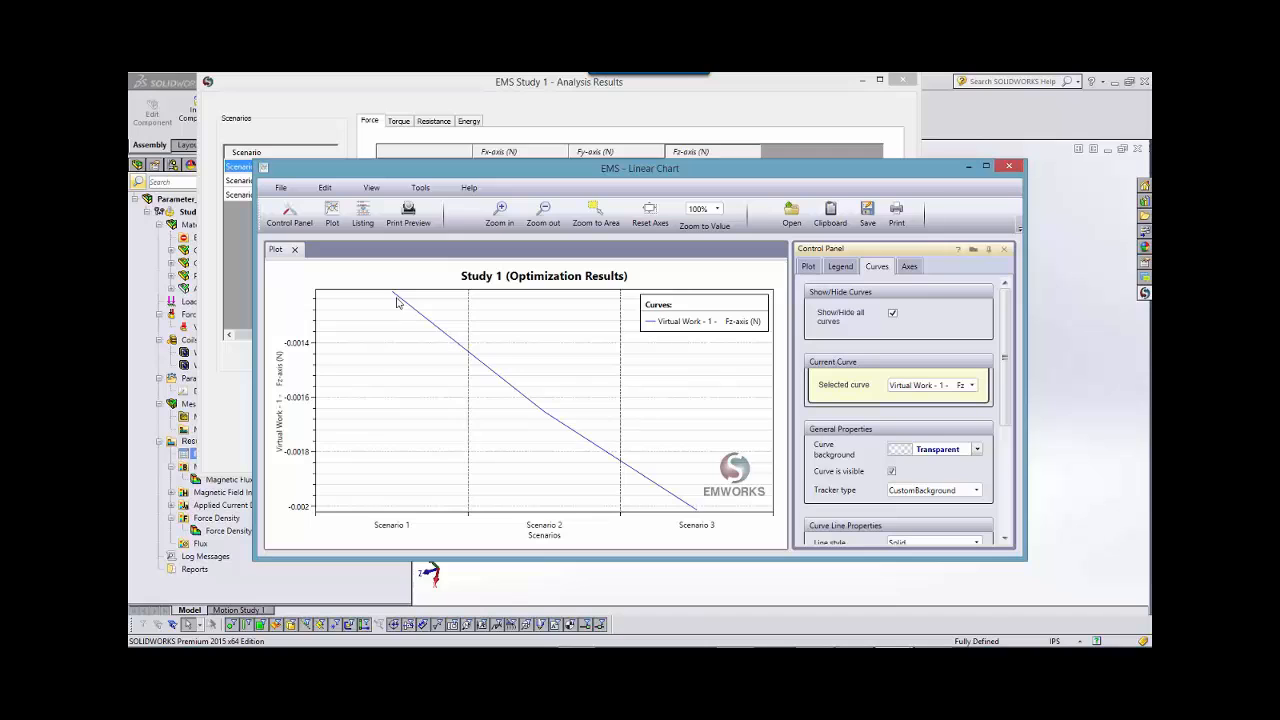
drag(395, 295, 697, 508)
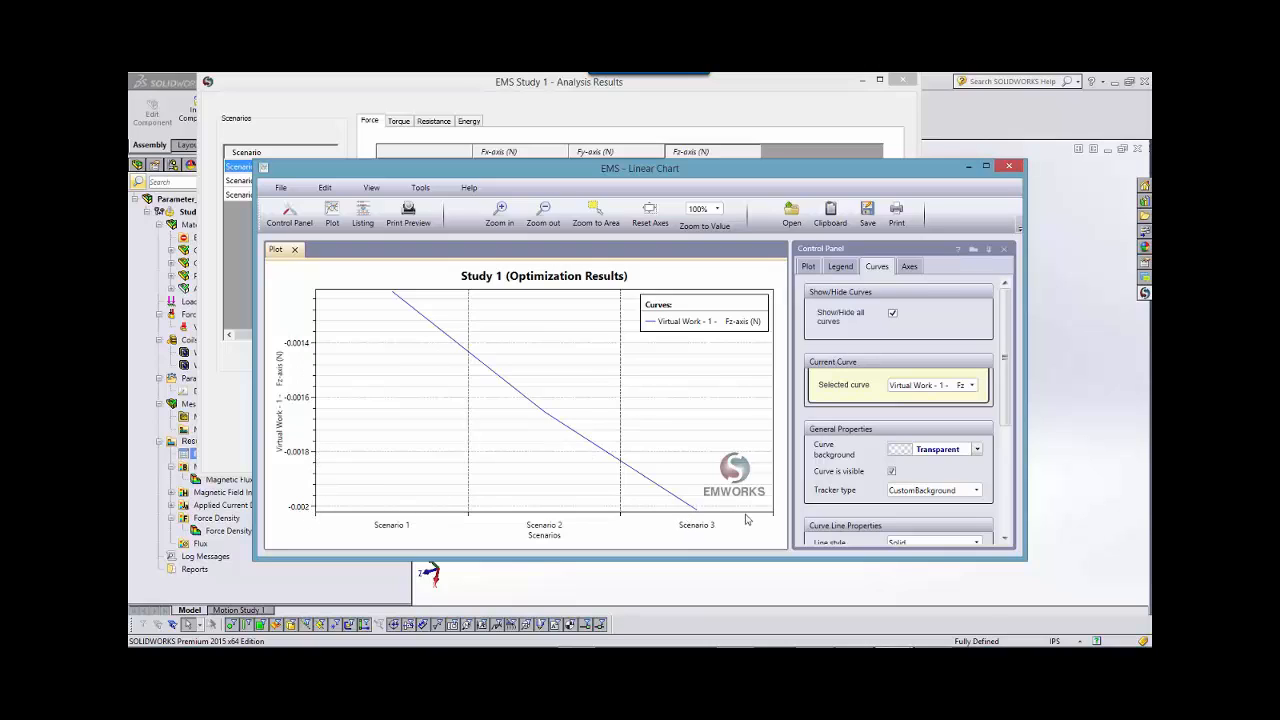
click(1006, 170)
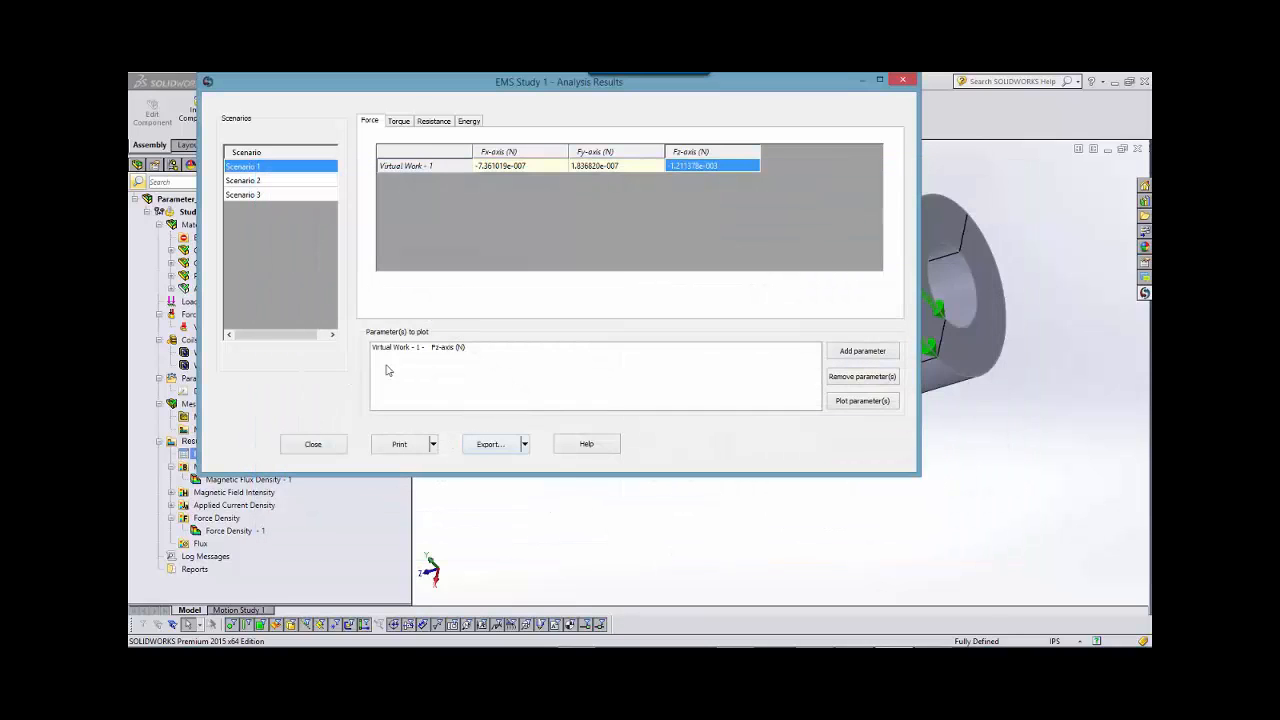
click(316, 444)
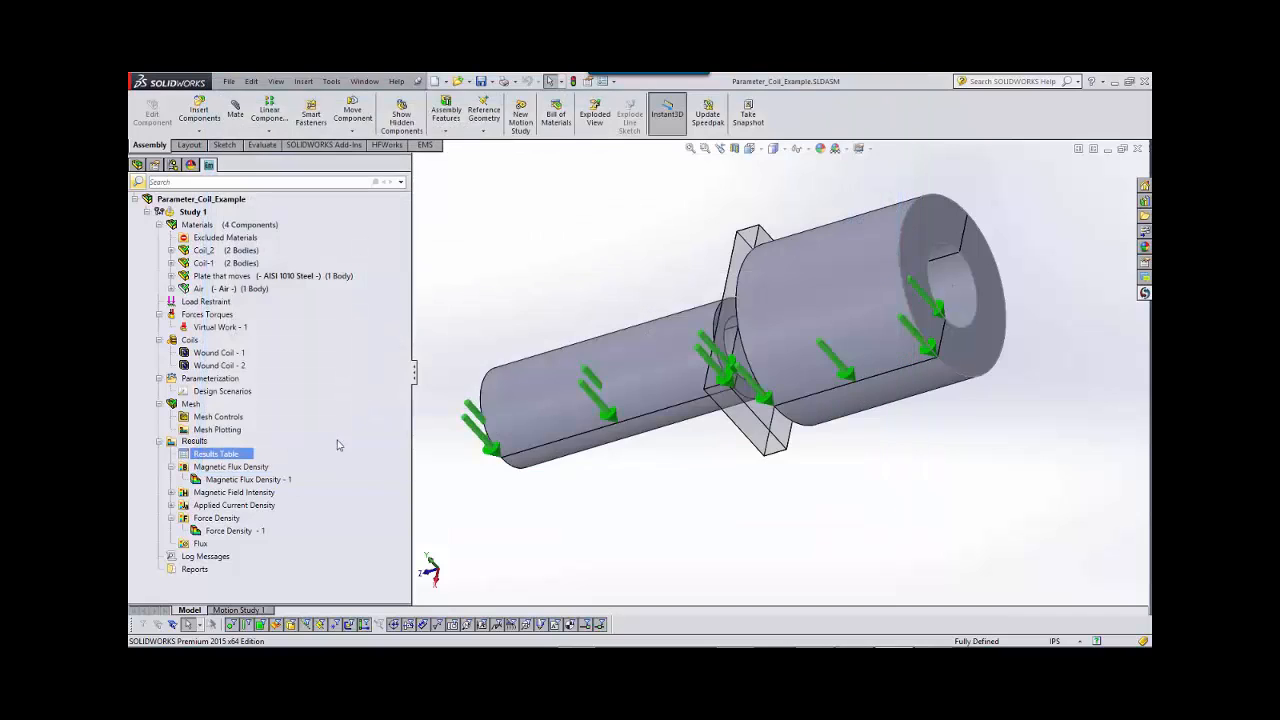
Display the Magnetic Flux Density - 1 plot and examine the field on the coils and the plate.
middle_drag(603, 235, 720, 262)
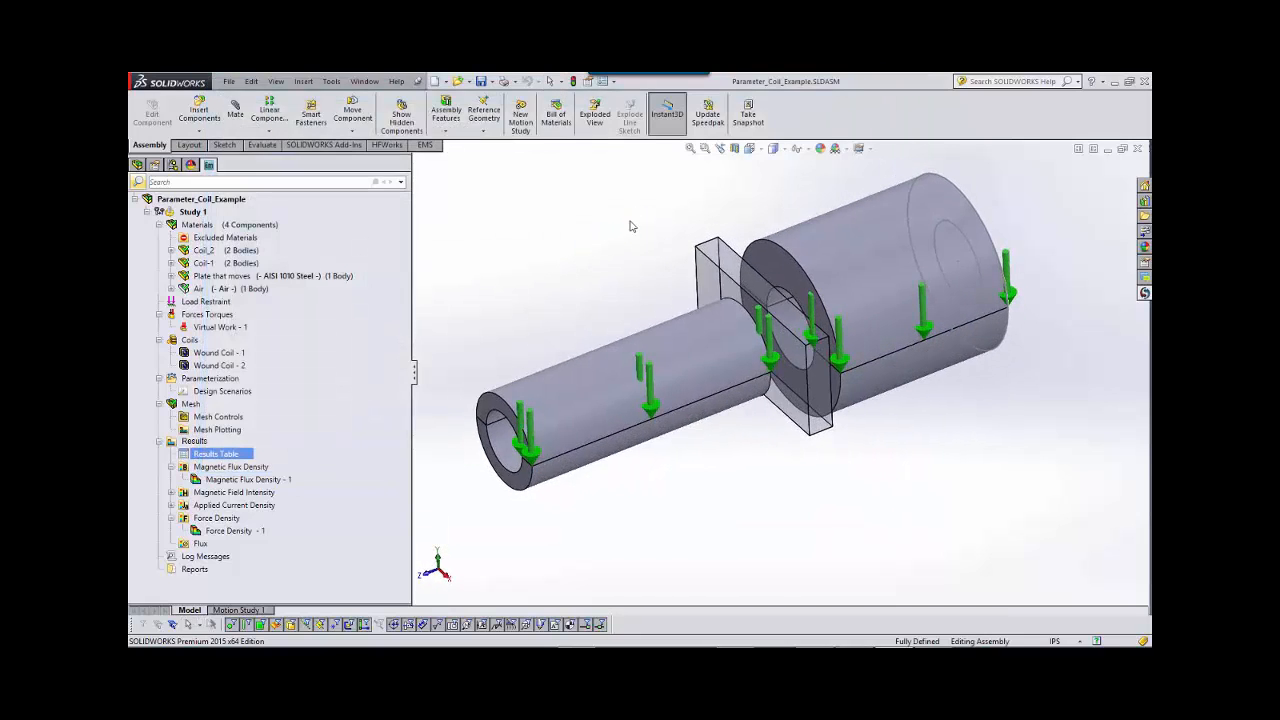
scroll(767, 437, down, 2)
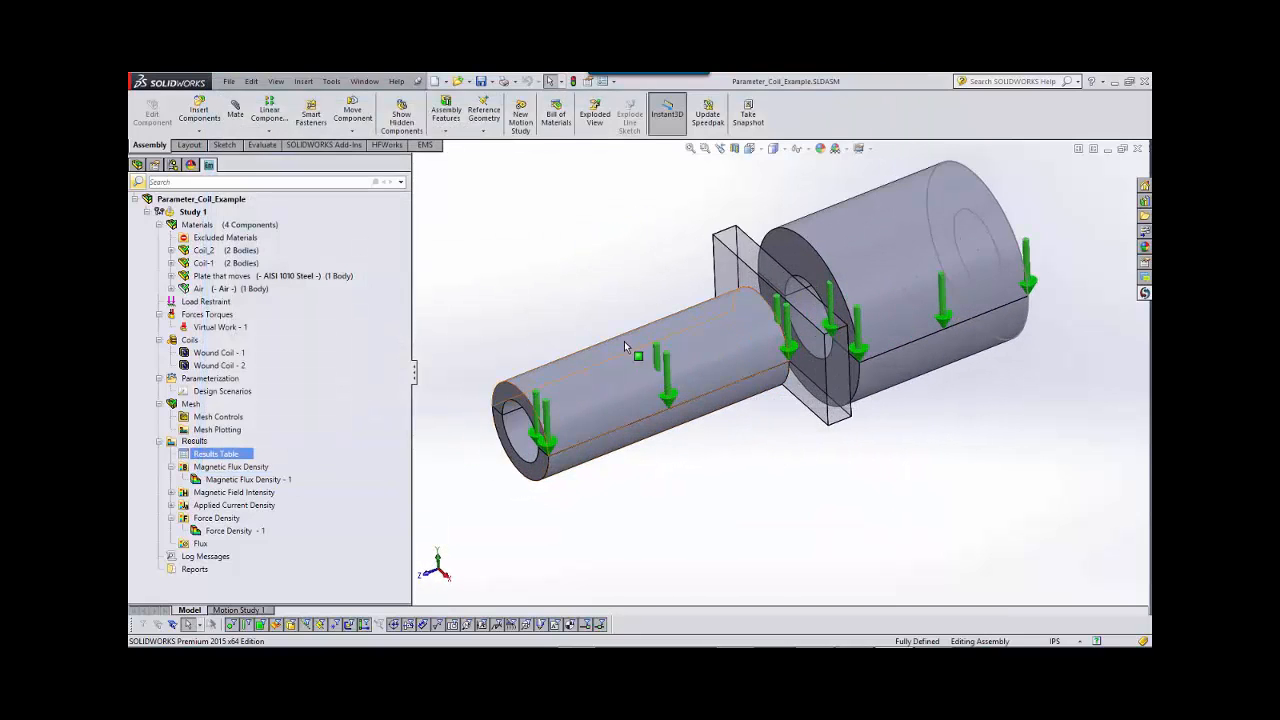
double_click(282, 480)
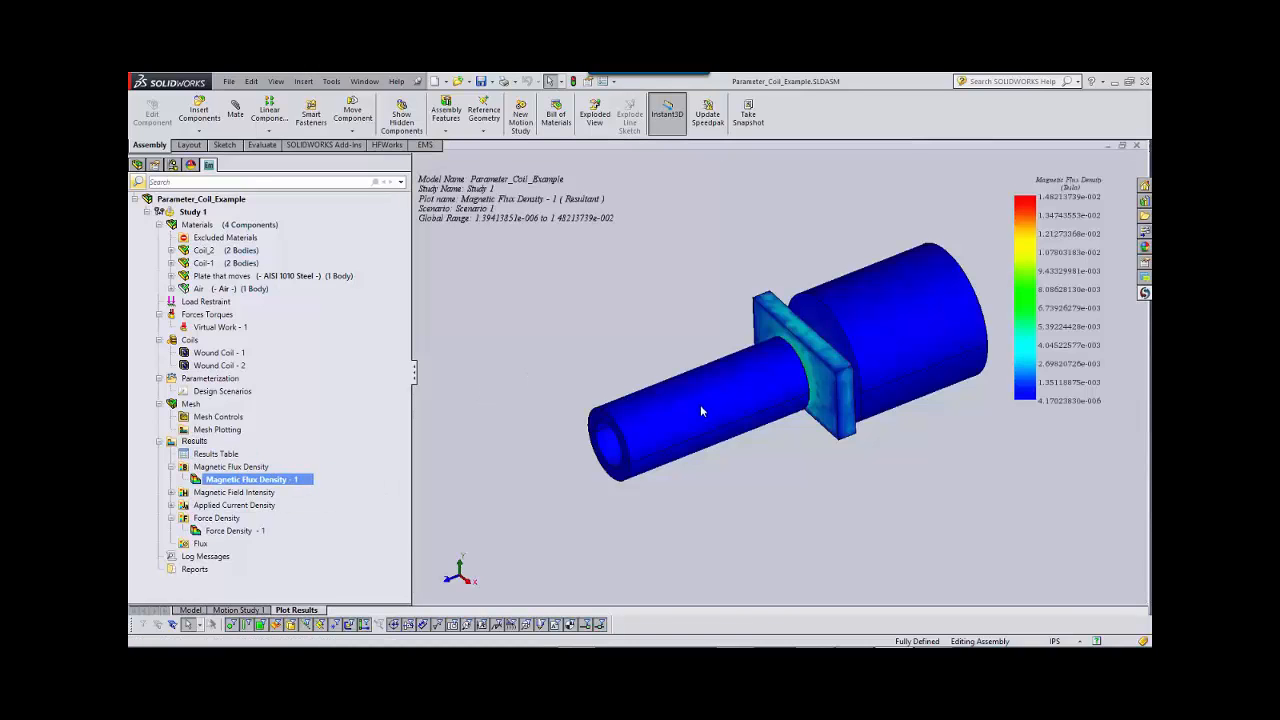
middle_drag(700, 410, 906, 319)
scroll(826, 380, down, 2)
scroll(909, 340, up, 3)
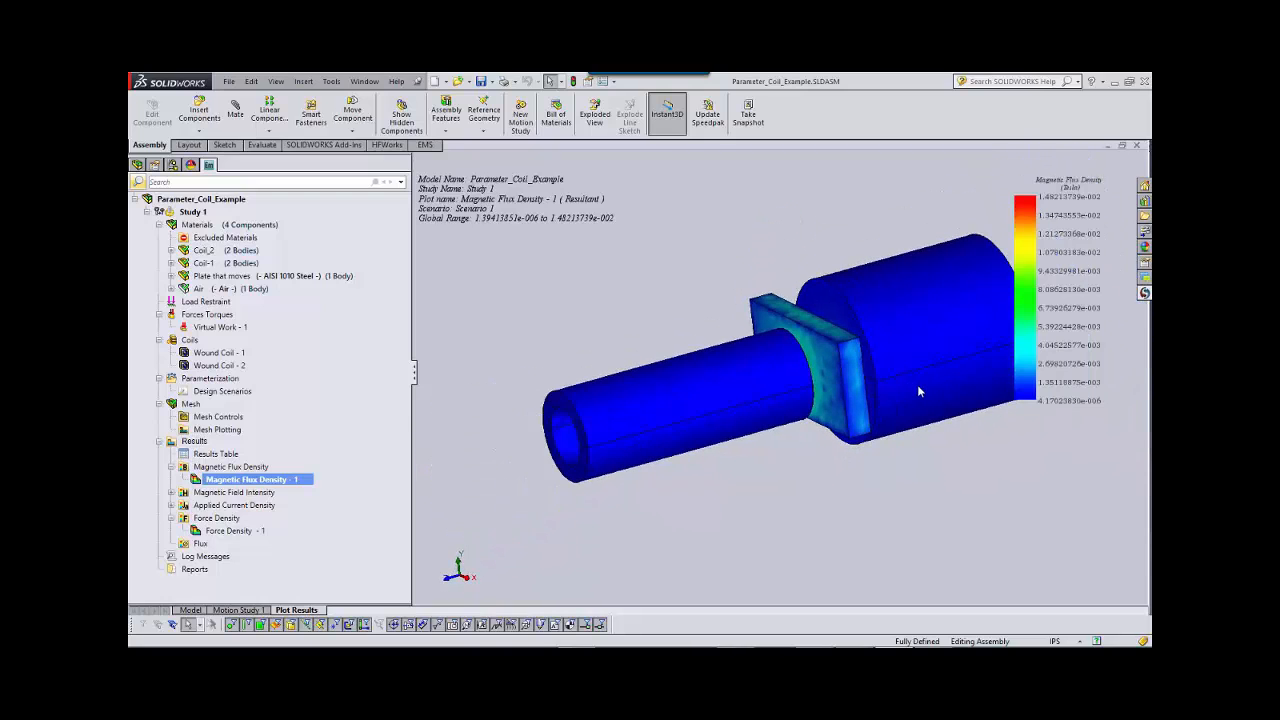
Show the Air body enclosing the coils and the plate, and redisplay the Magnetic Flux Density - 1 plot with it.
click(238, 296)
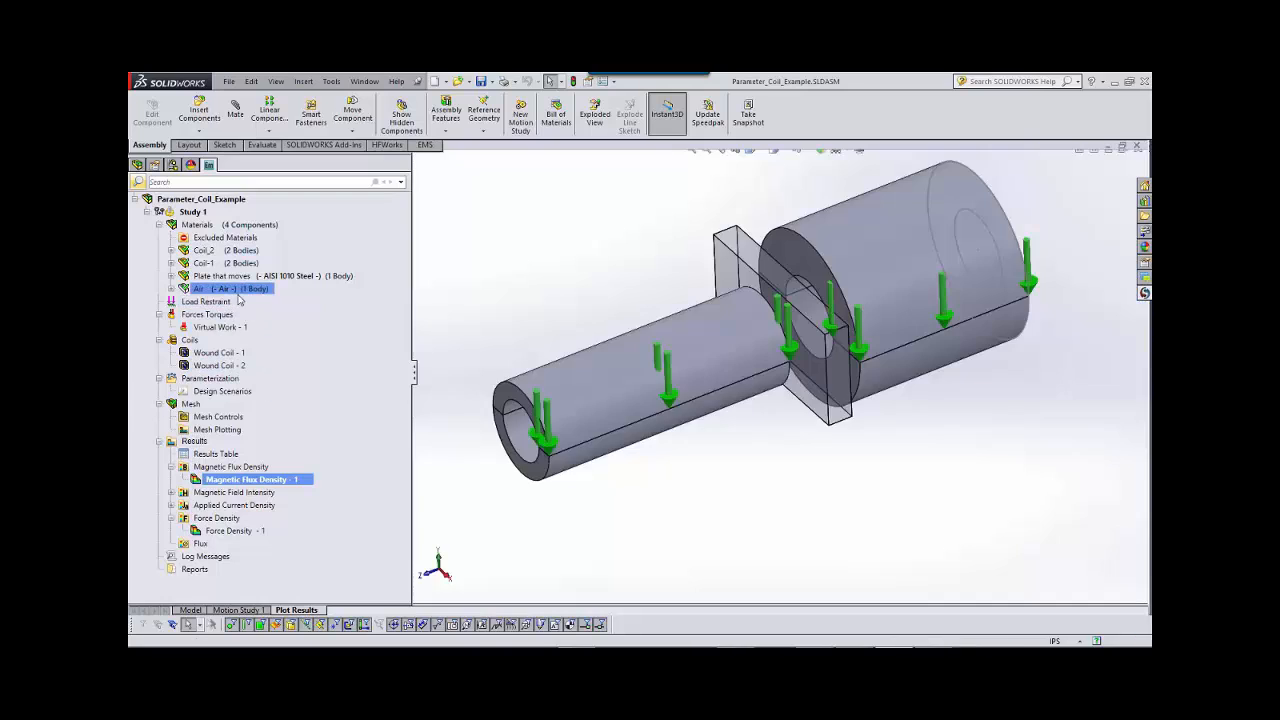
right_click(238, 298)
click(285, 395)
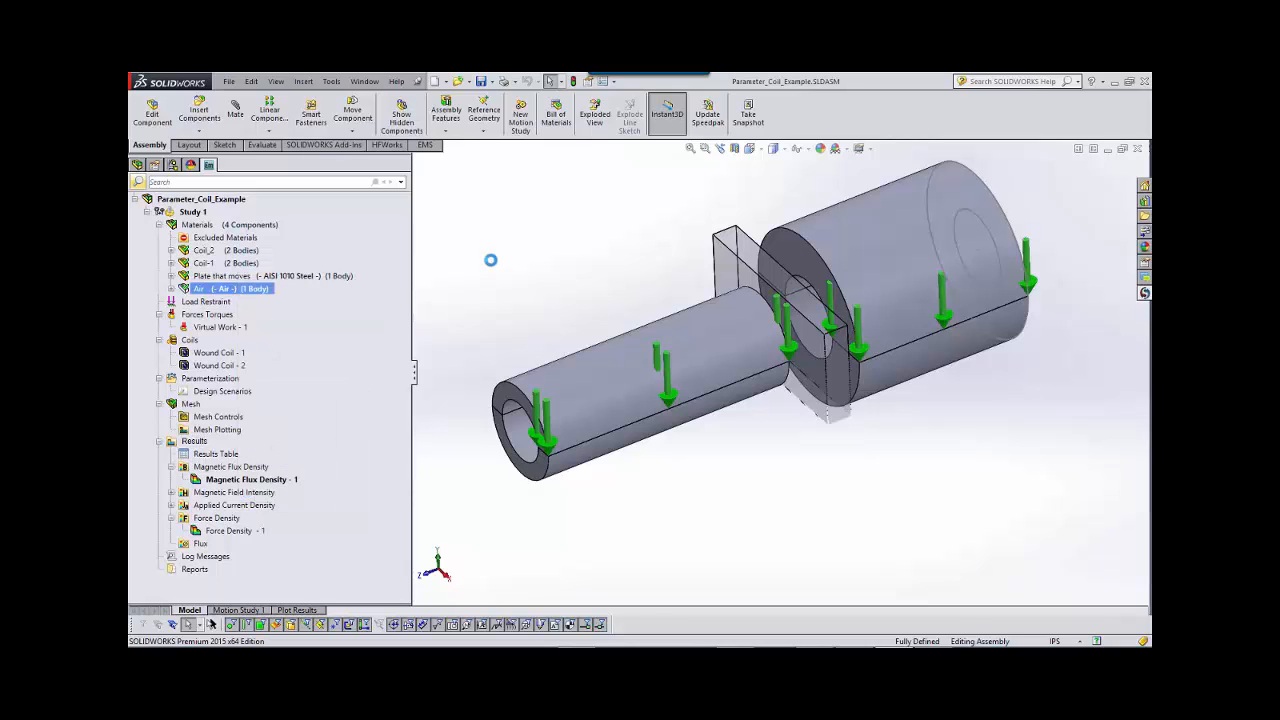
scroll(534, 286, up, 3)
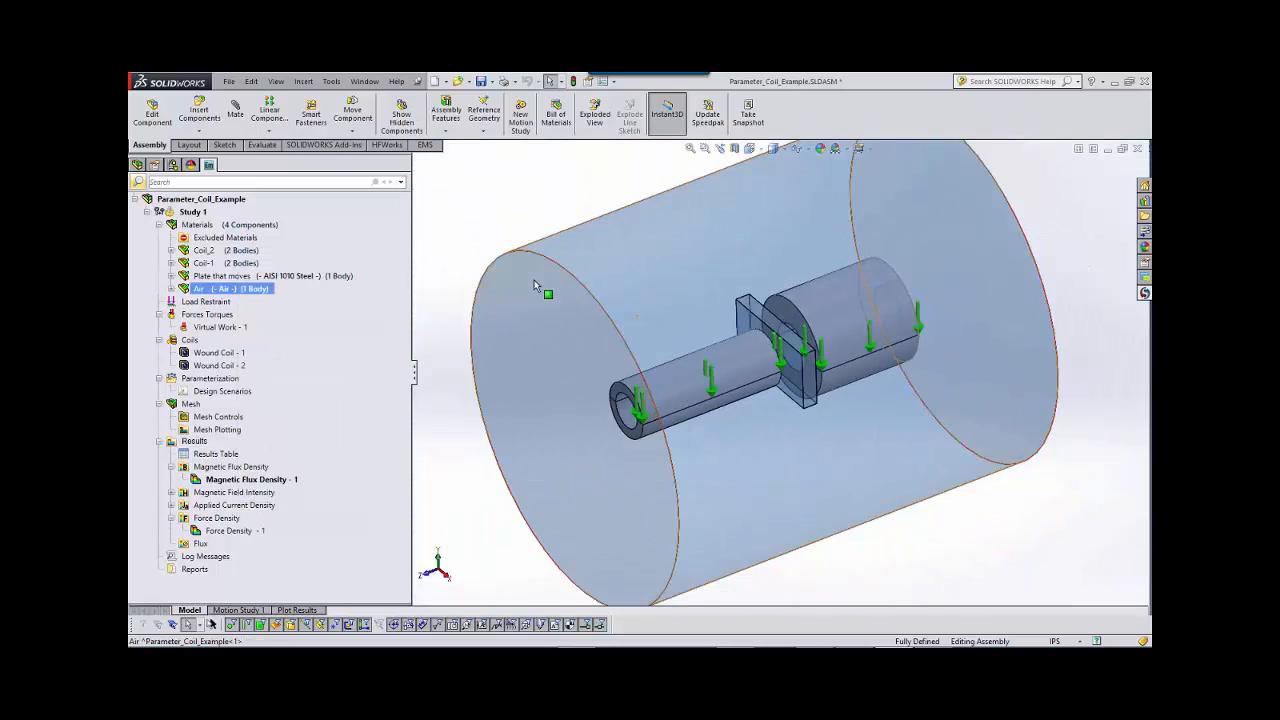
scroll(532, 290, up, 2)
double_click(272, 481)
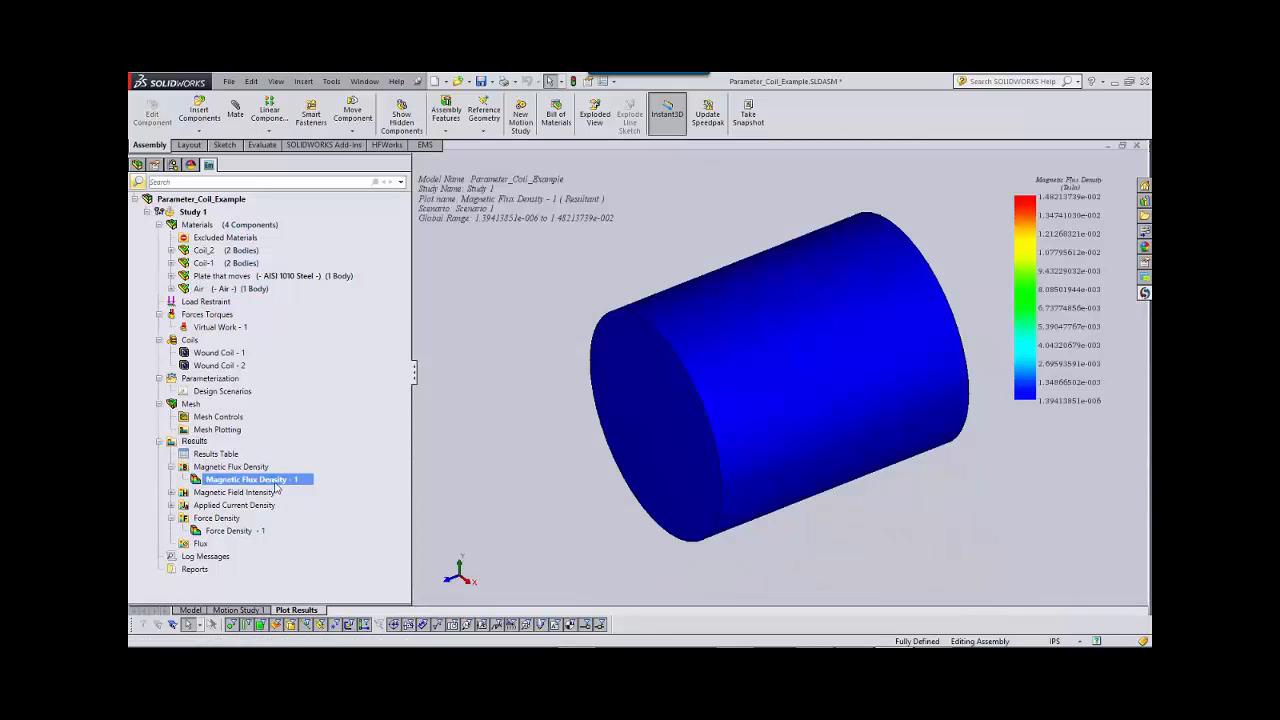
Section-clip the Magnetic Flux Density - 1 plot with a plane running lengthwise through the coils, and examine the field at the plate.
right_click(275, 484)
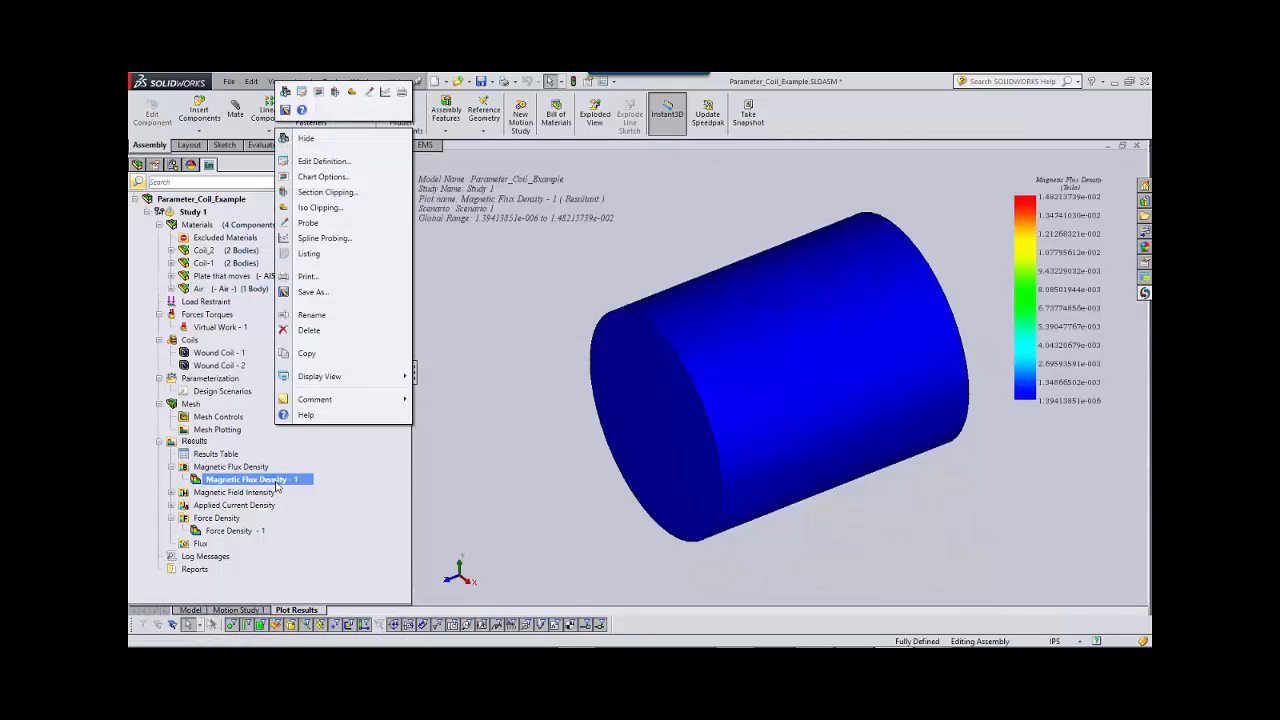
click(328, 195)
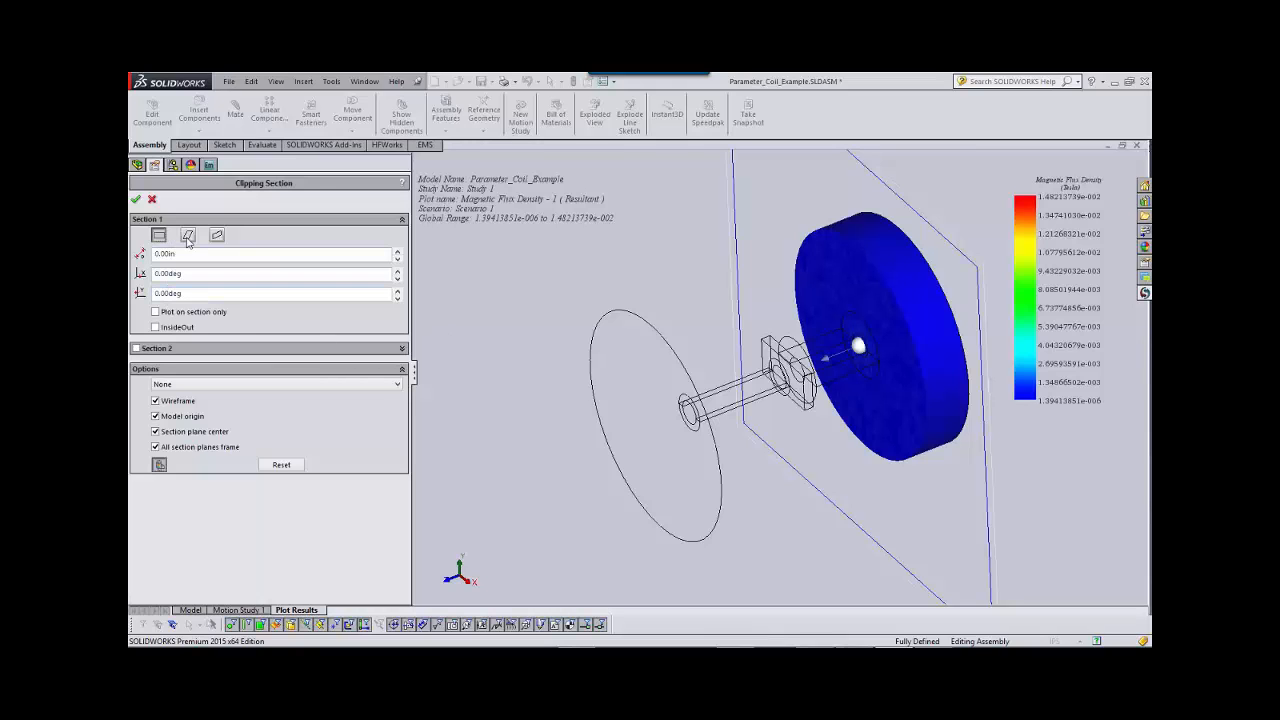
click(187, 236)
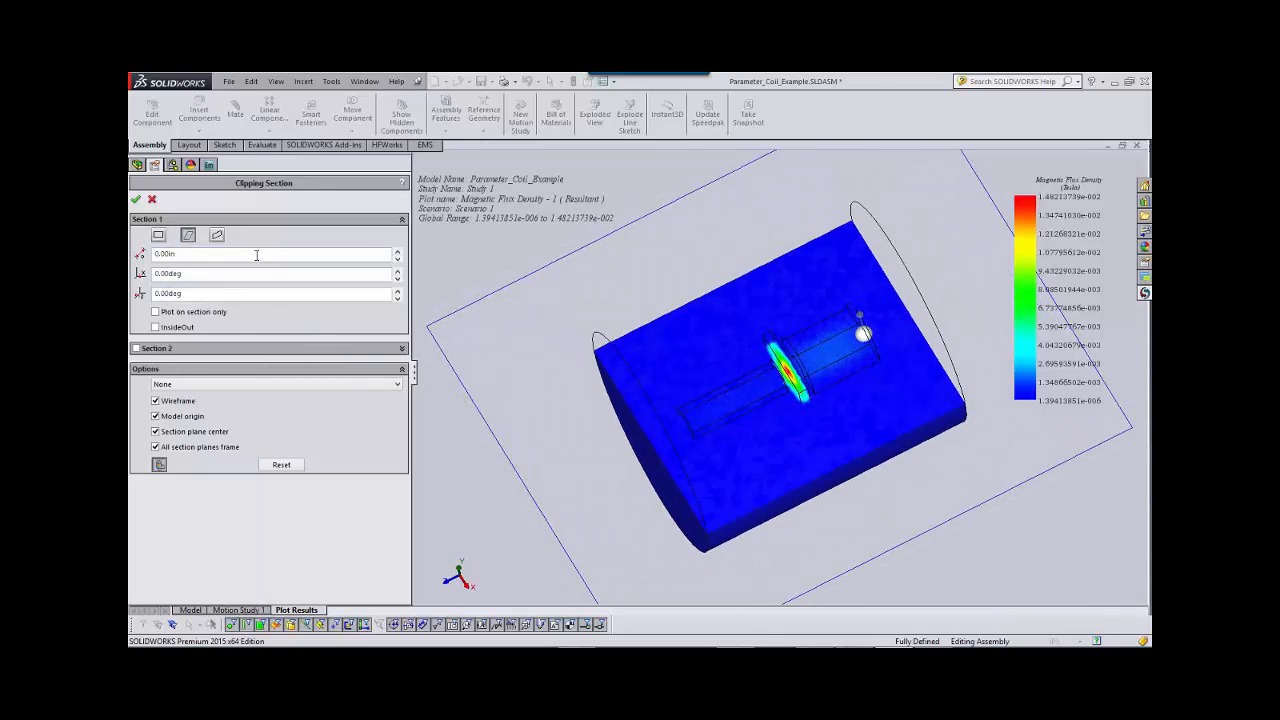
click(135, 199)
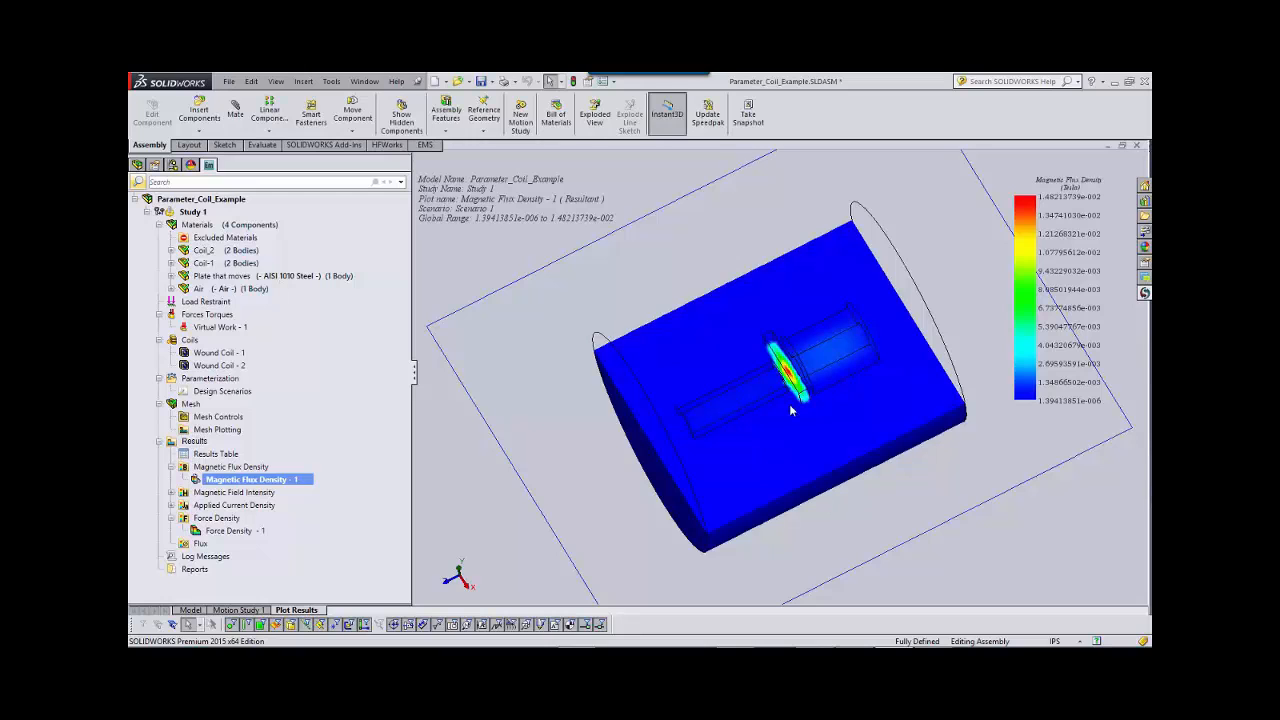
scroll(797, 390, down, 3)
scroll(797, 390, down, 2)
middle_drag(797, 391, 850, 345)
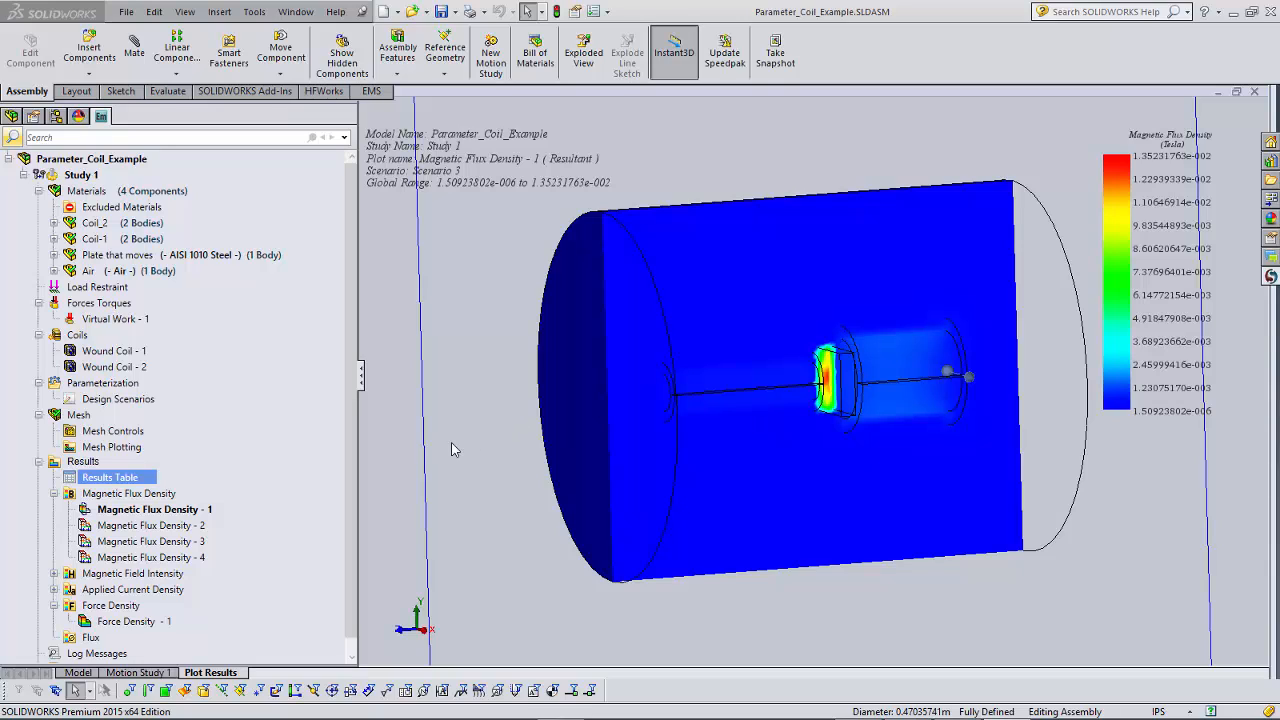
Switch the Magnetic Flux Density - 1 plot to Scenario 1 and examine the sectioned field around the plate.
click(172, 511)
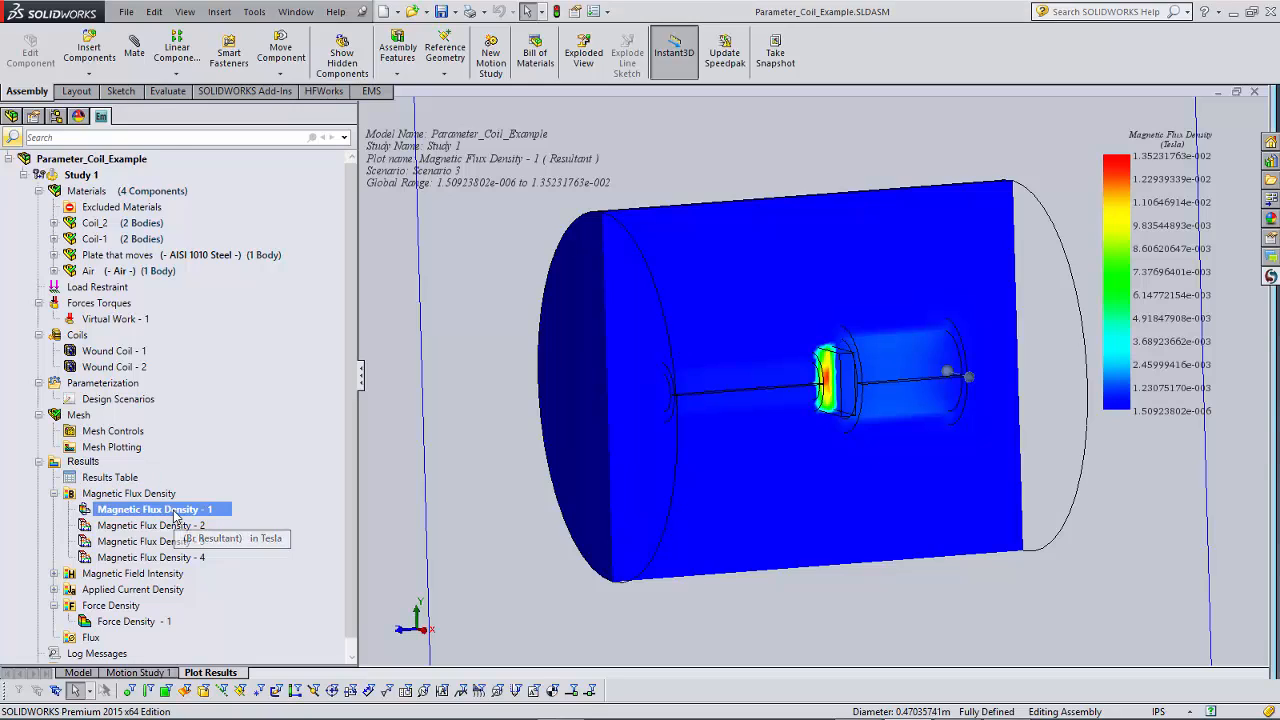
right_click(175, 512)
click(236, 108)
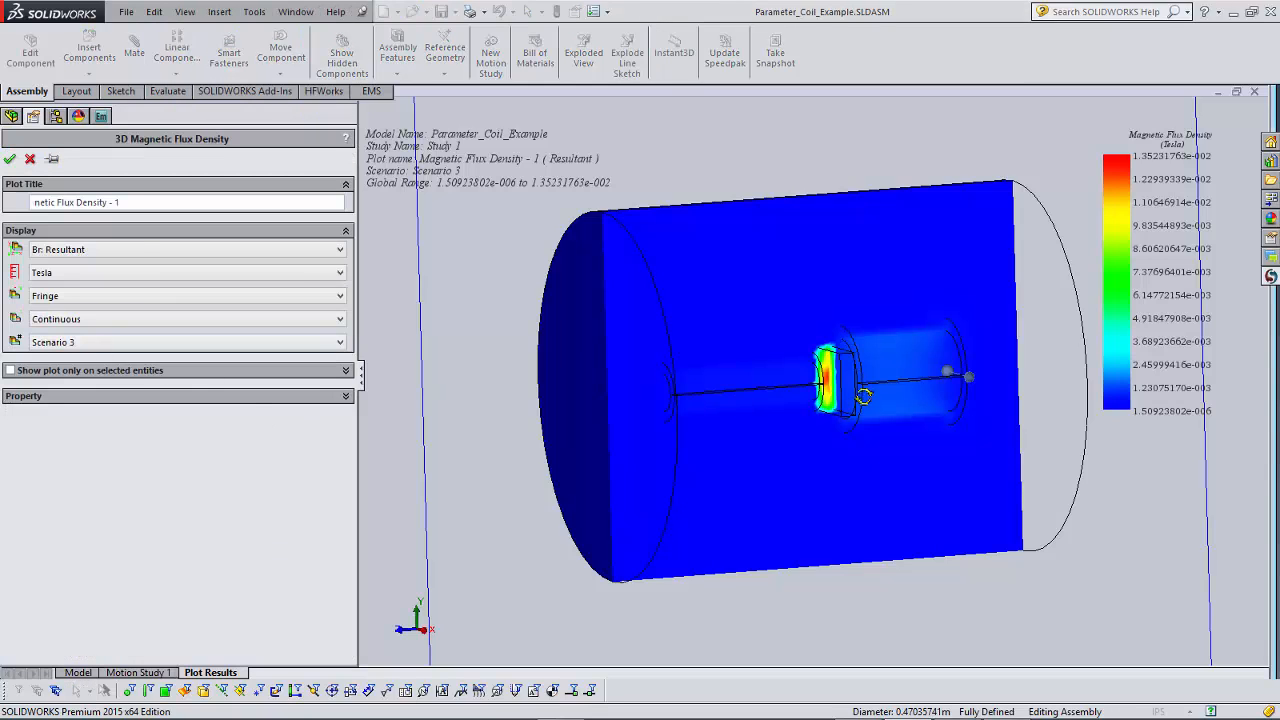
scroll(863, 396, down, 3)
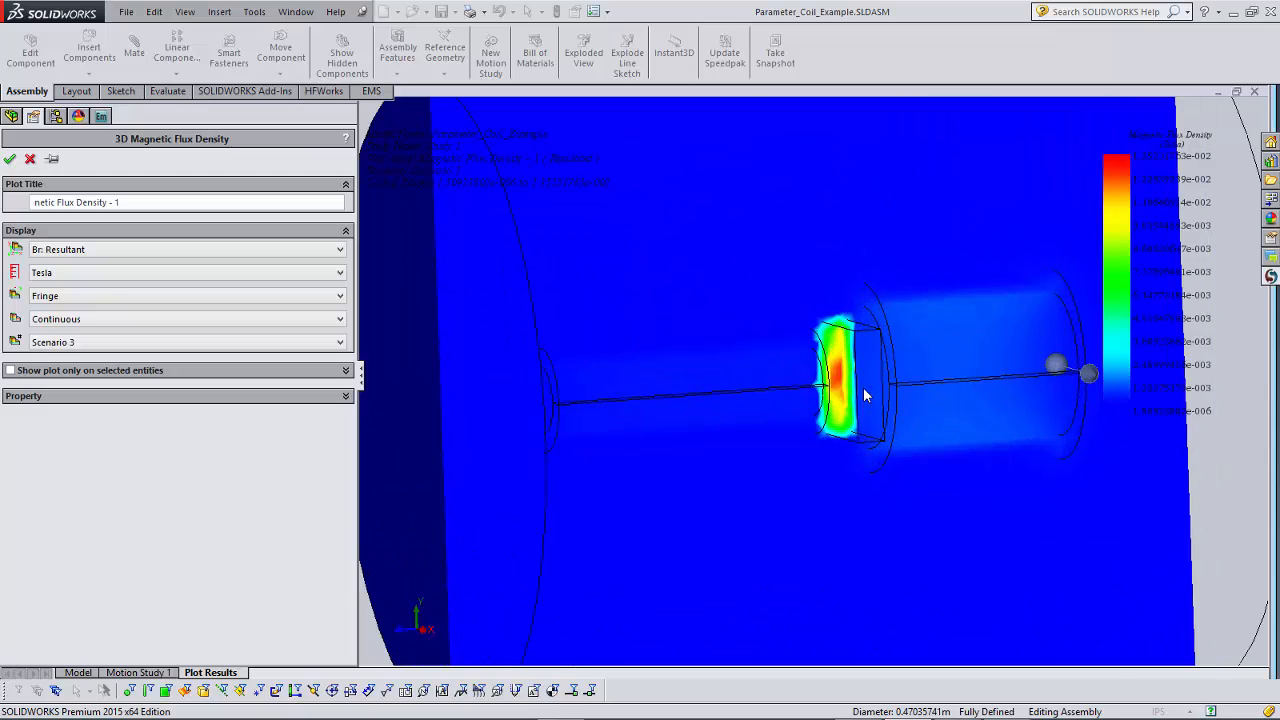
click(69, 345)
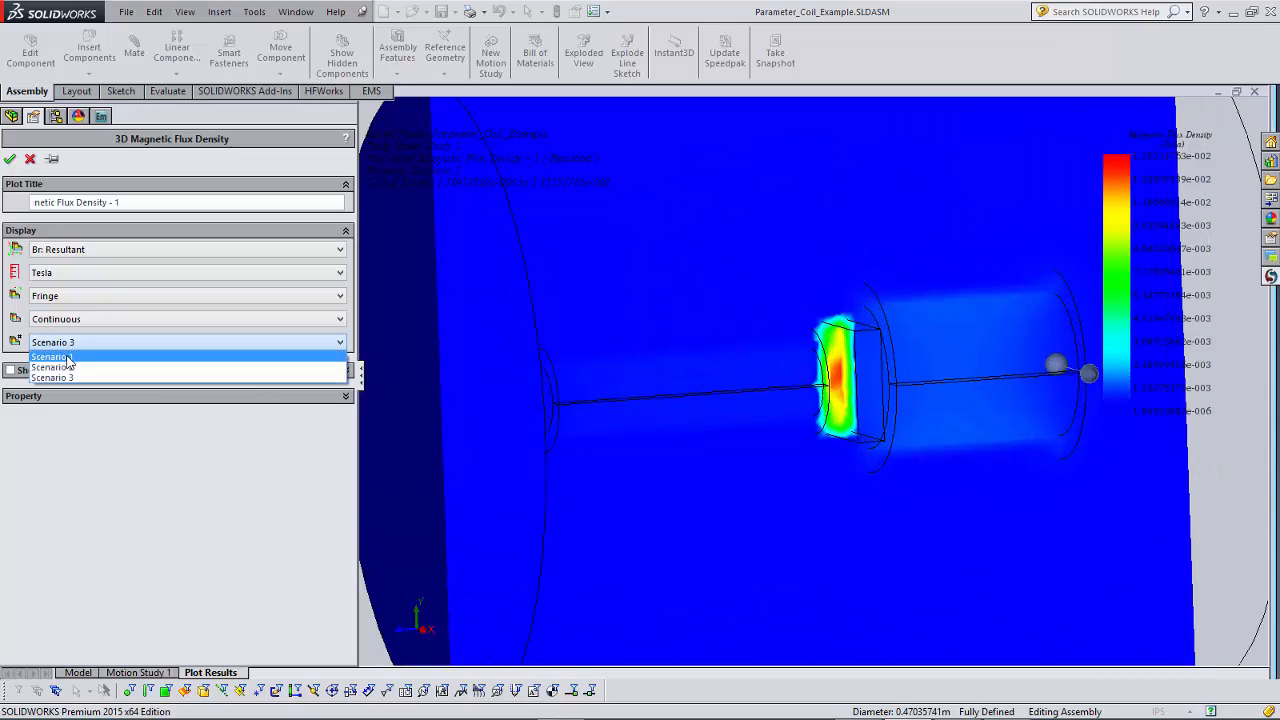
click(69, 357)
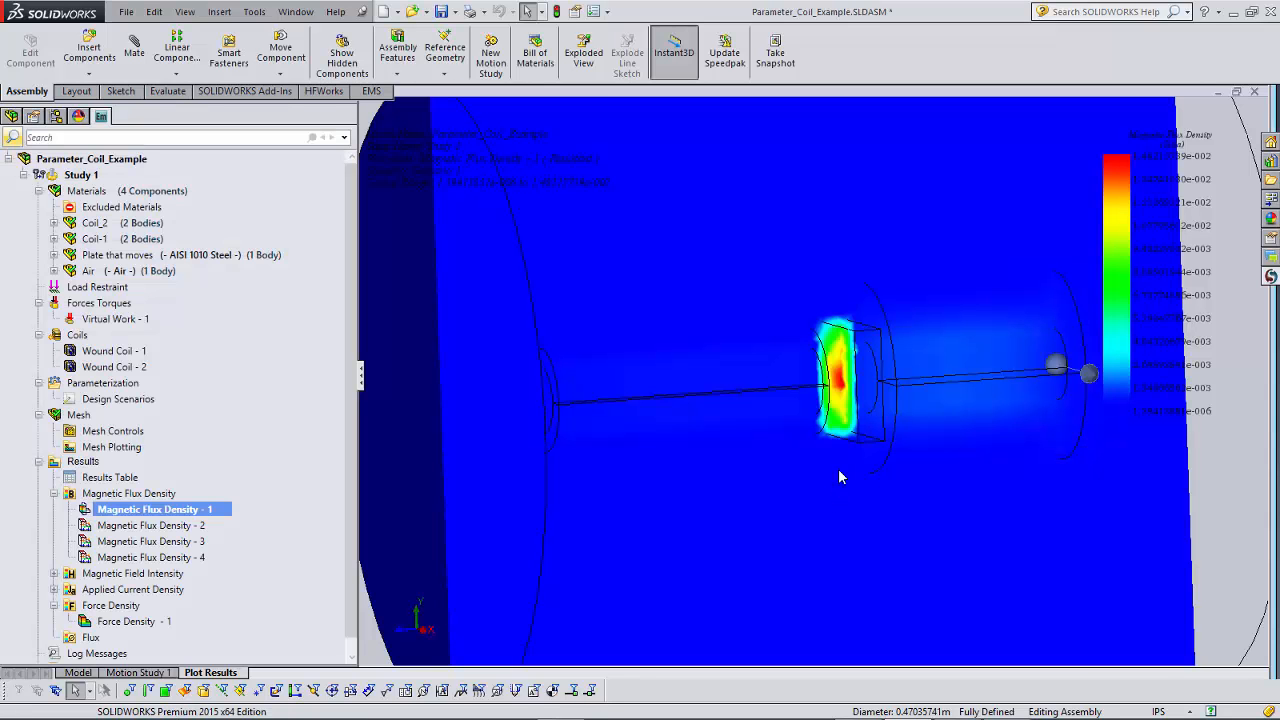
mouse_move(926, 440)
middle_down()
mouse_move(877, 434)
mouse_move(903, 449)
mouse_move(963, 376)
mouse_move(886, 366)
mouse_move(907, 392)
middle_up()
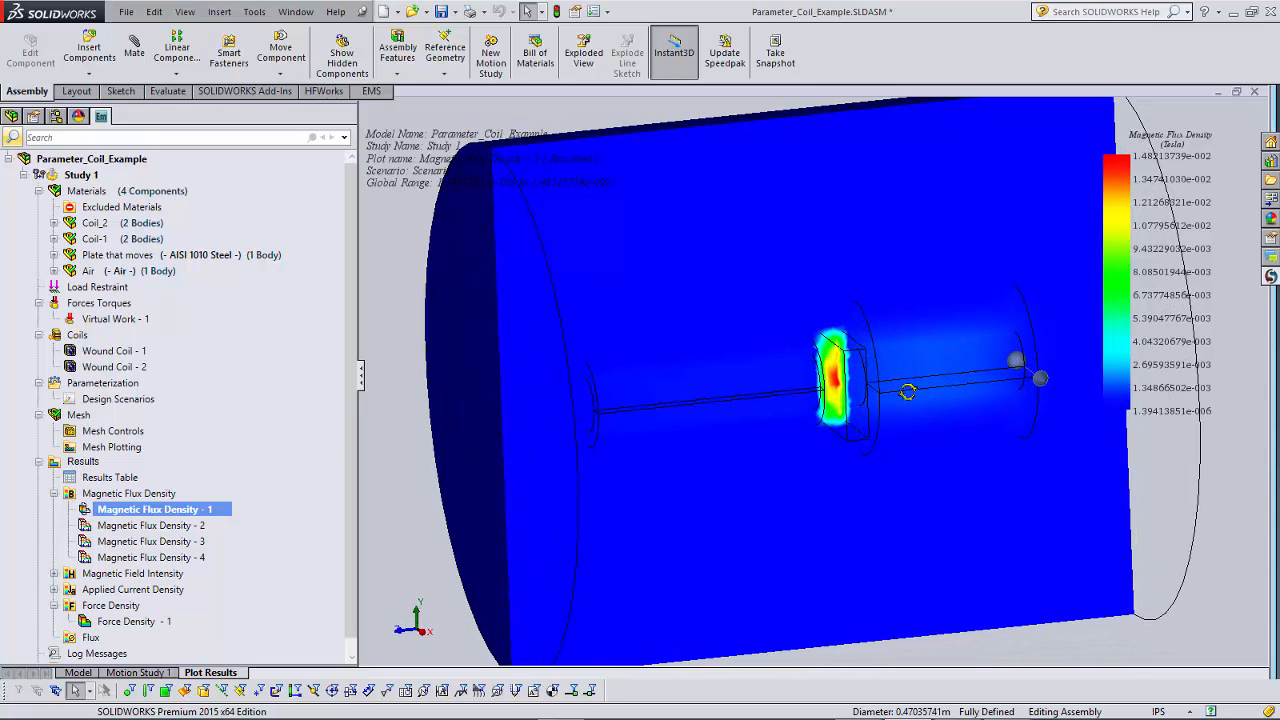
middle_drag(838, 437, 903, 443)
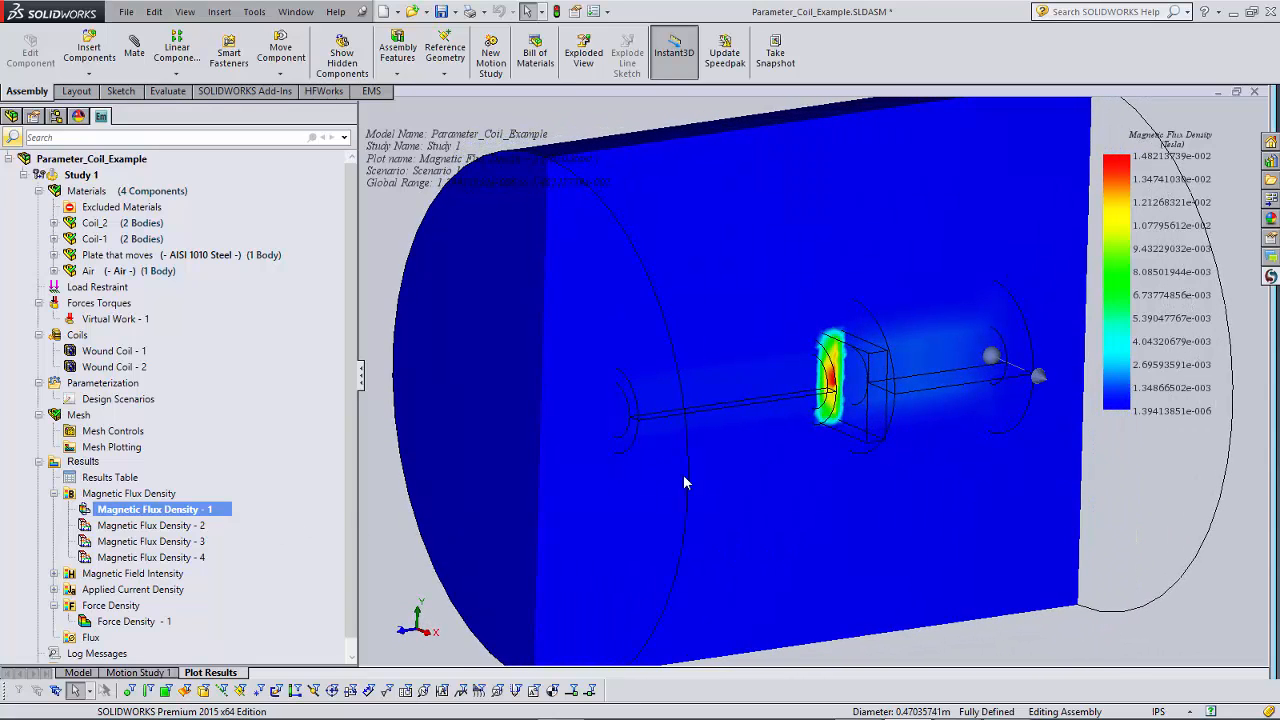
Switch the Magnetic Flux Density - 1 plot to Scenario 2 and examine the sectioned field around the plate.
right_click(192, 515)
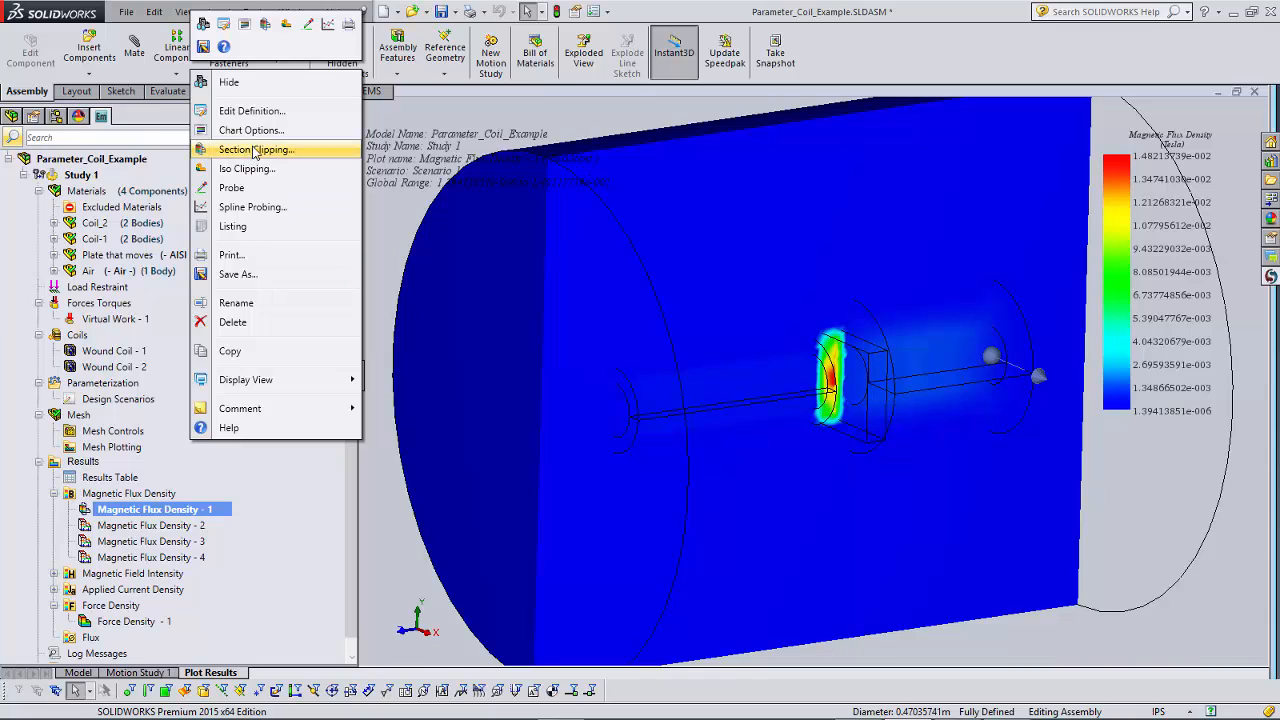
click(251, 112)
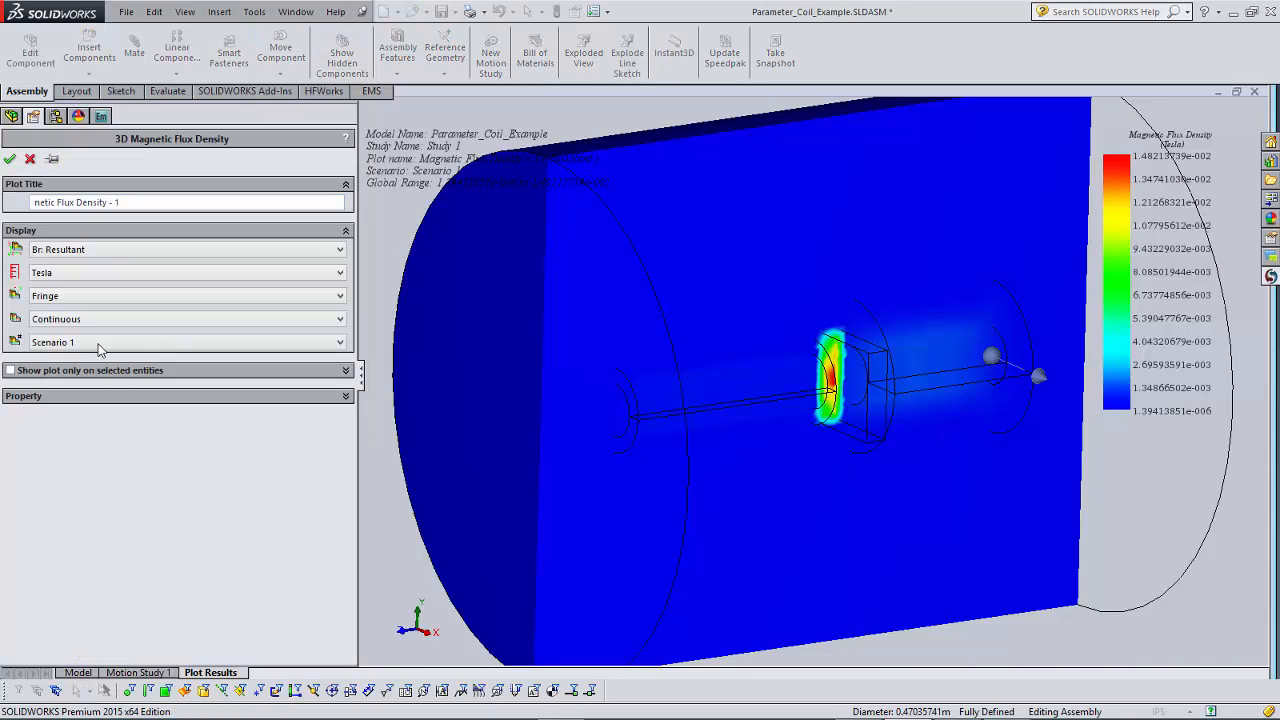
click(96, 344)
click(72, 375)
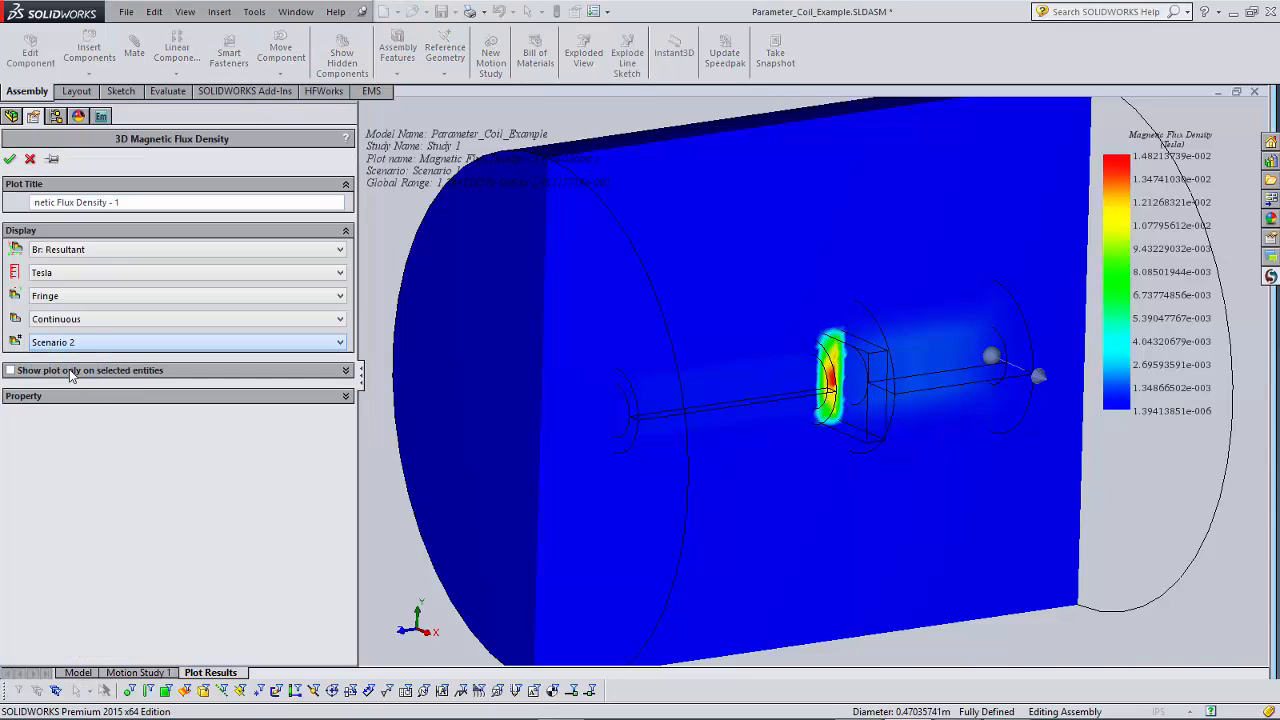
click(9, 159)
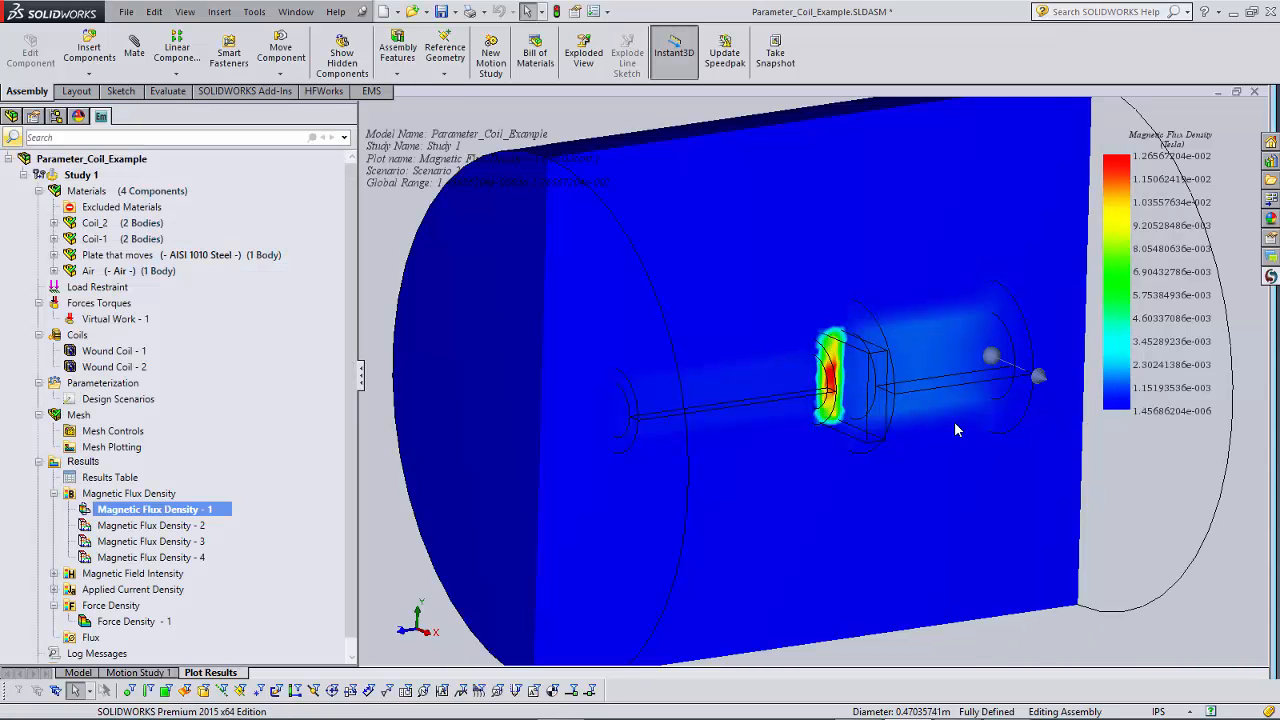
mouse_move(957, 428)
middle_down()
mouse_move(969, 404)
mouse_move(924, 410)
mouse_move(940, 430)
middle_up()
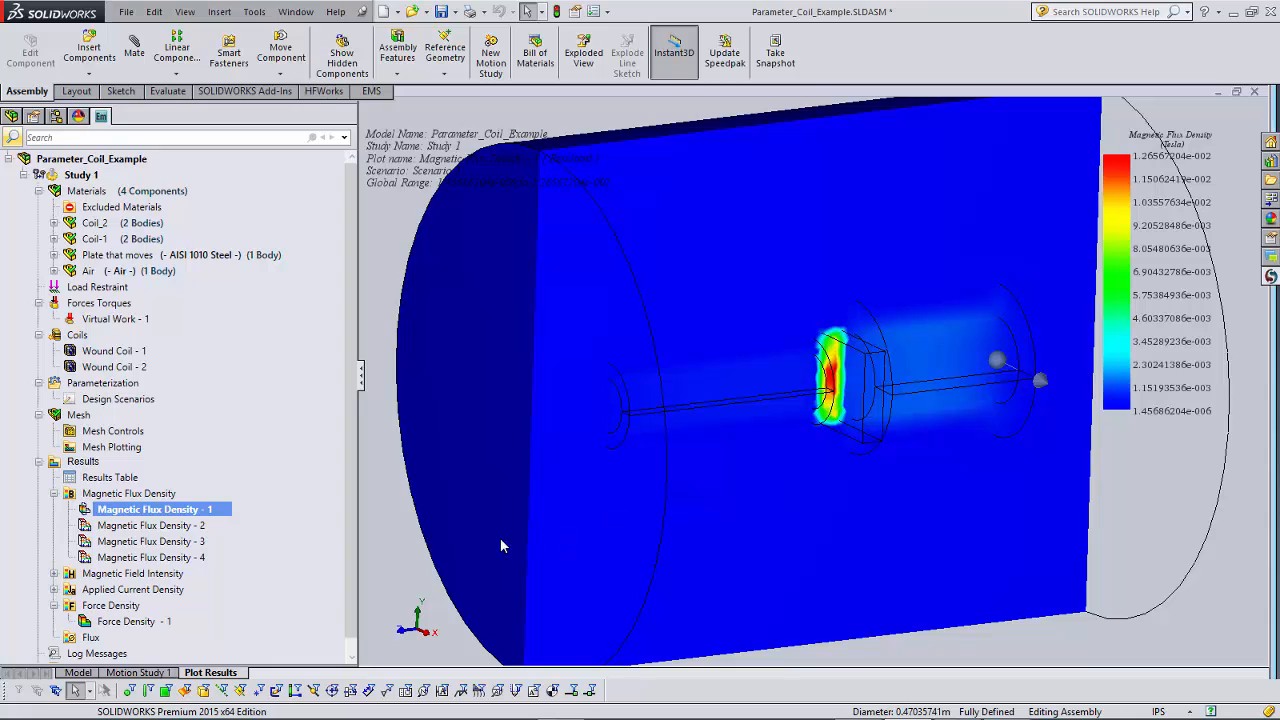
Display the Magnetic Flux Density - 2, 3 and 4 vector plots in turn to compare the field across the three scenarios.
ctrl+click(152, 526)
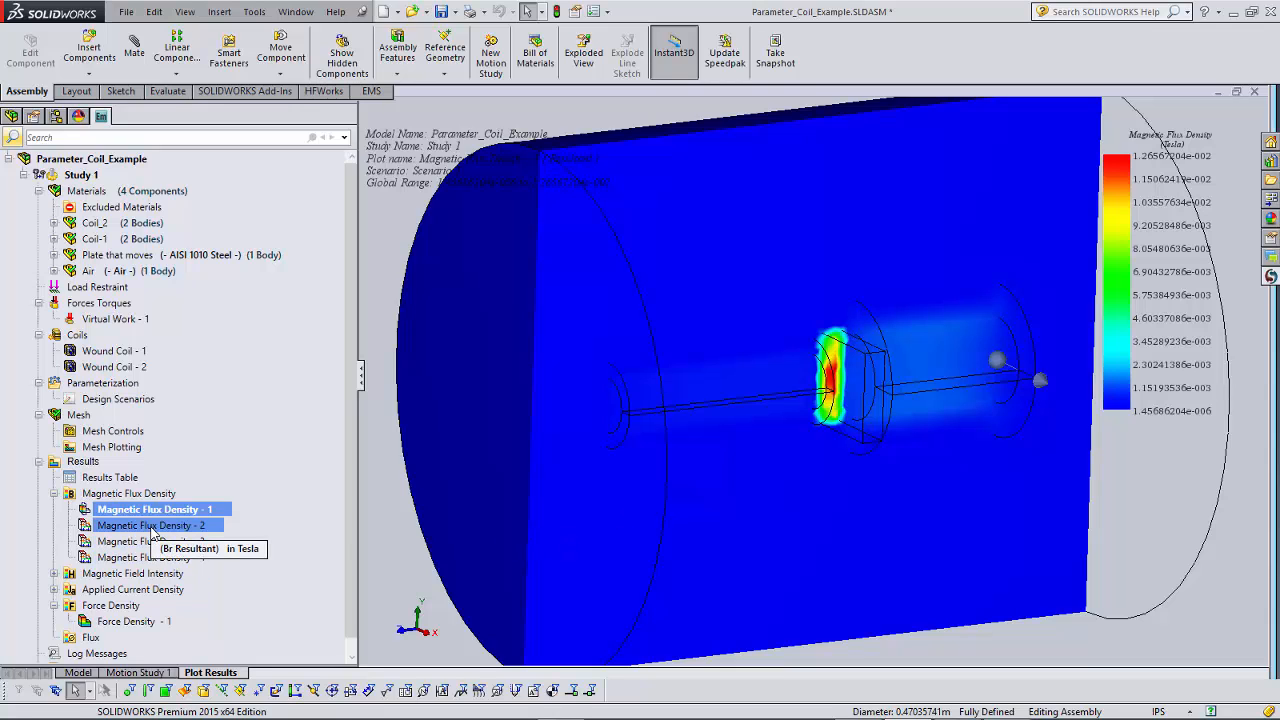
double_click(152, 526)
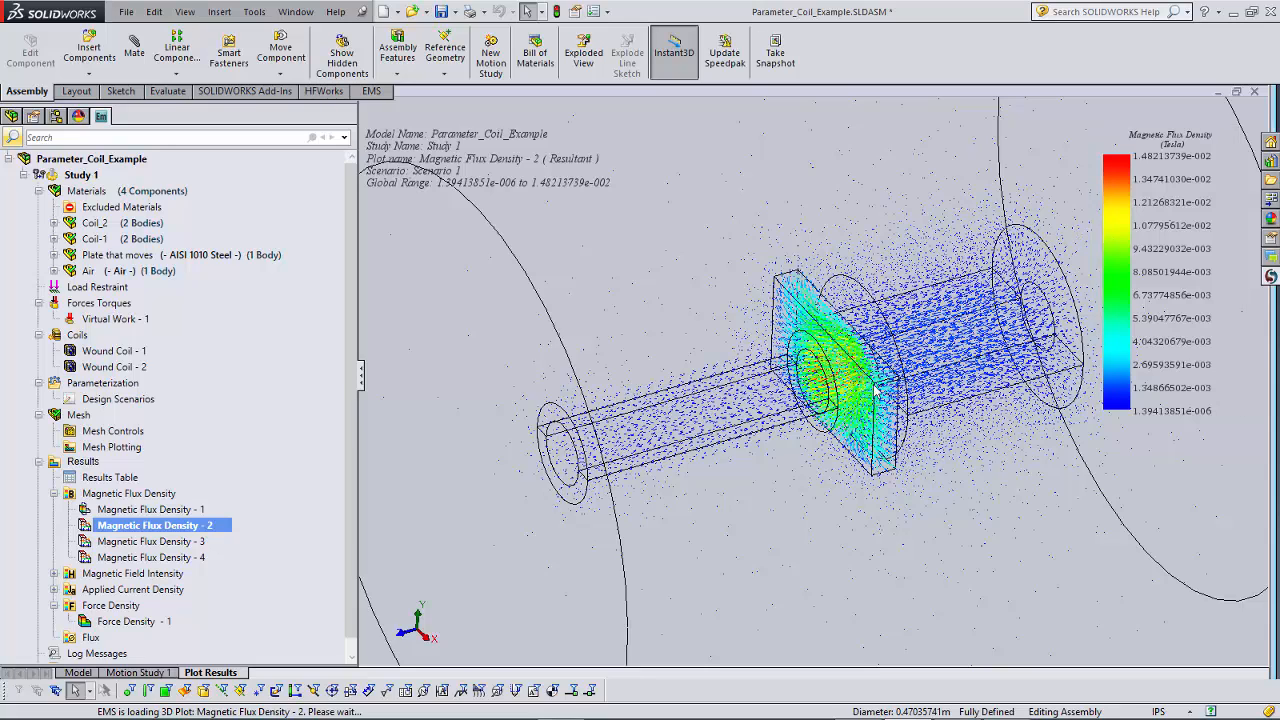
middle_drag(876, 395, 885, 388)
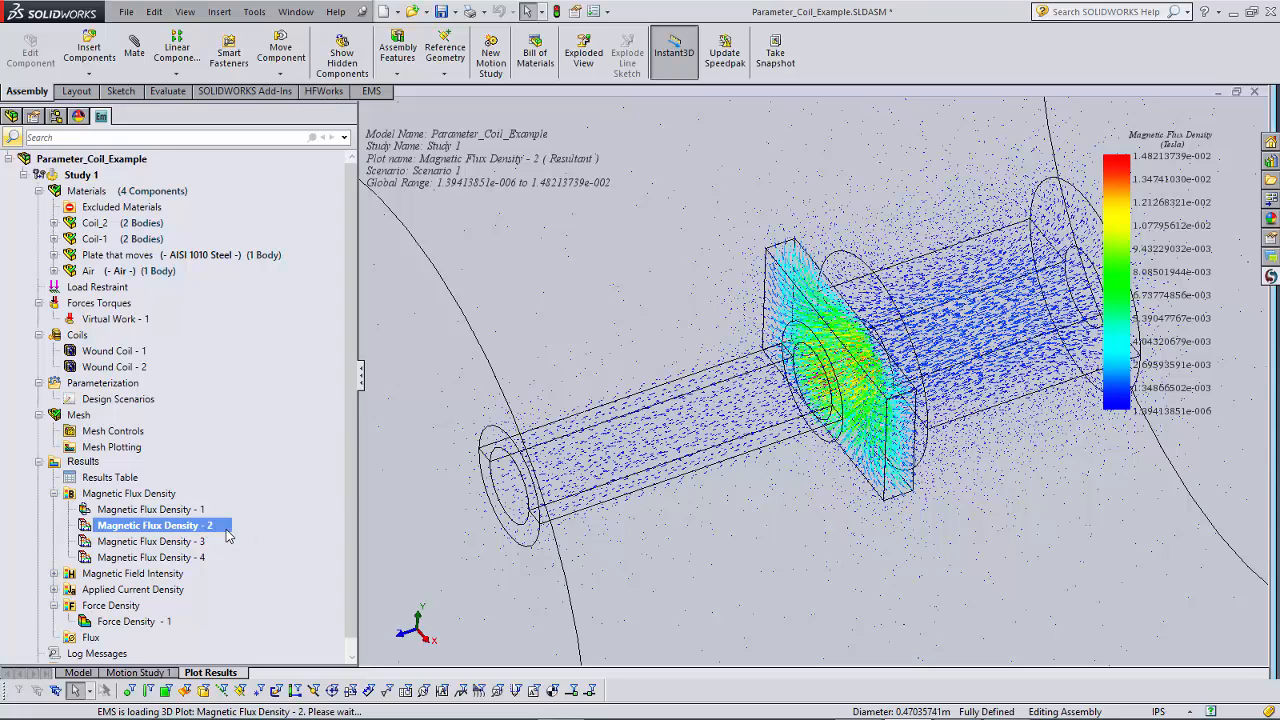
double_click(170, 541)
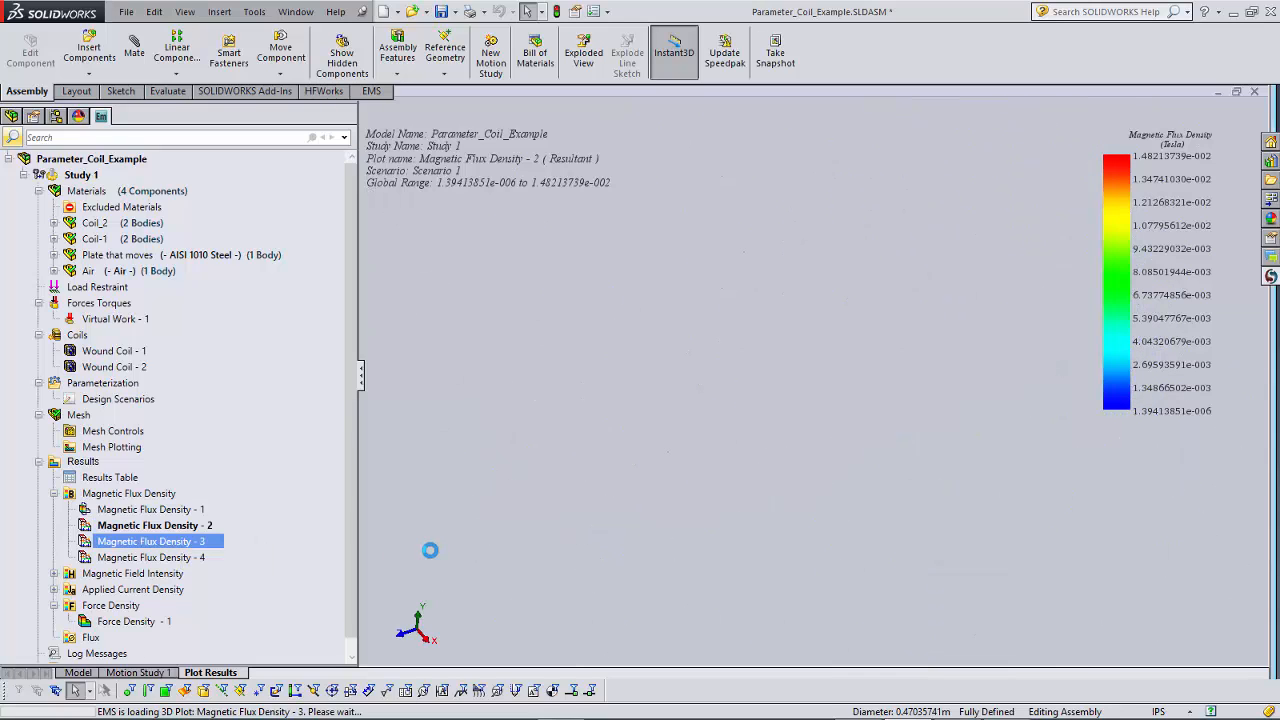
double_click(145, 557)
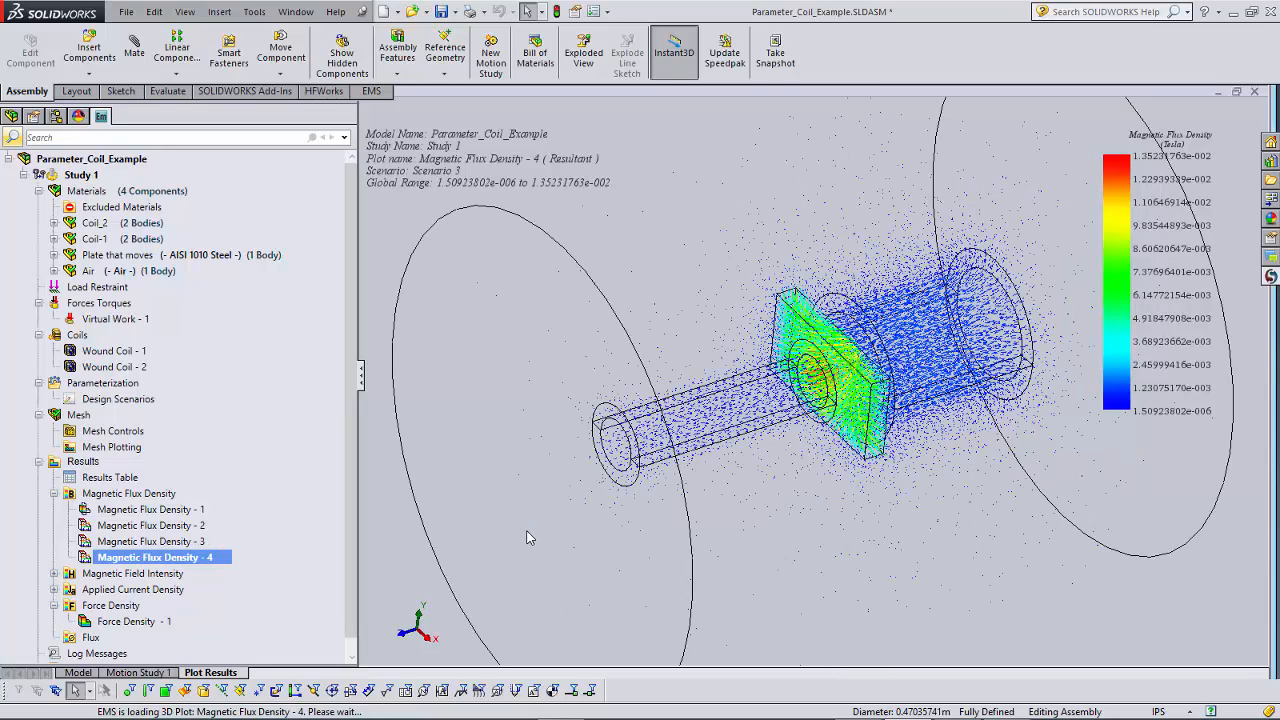